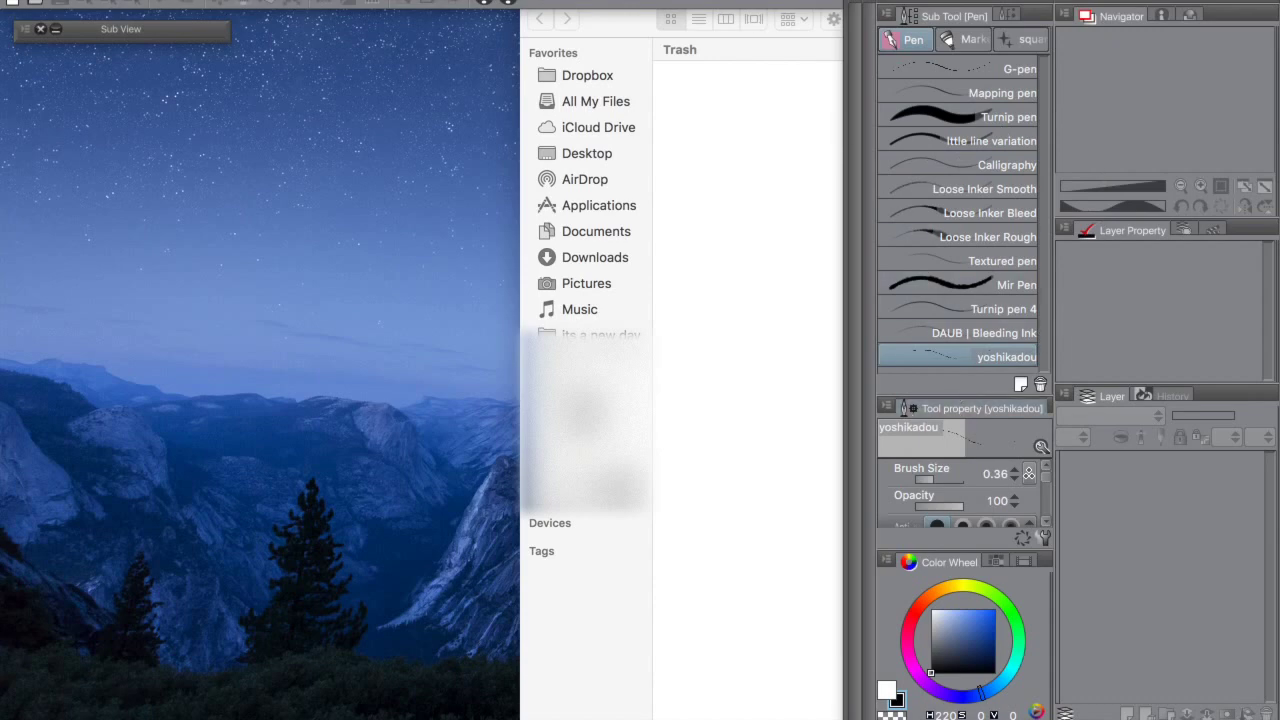
Switch to the Animation workspace, importing its shortcut, command bar and unit settings
click(676, 1)
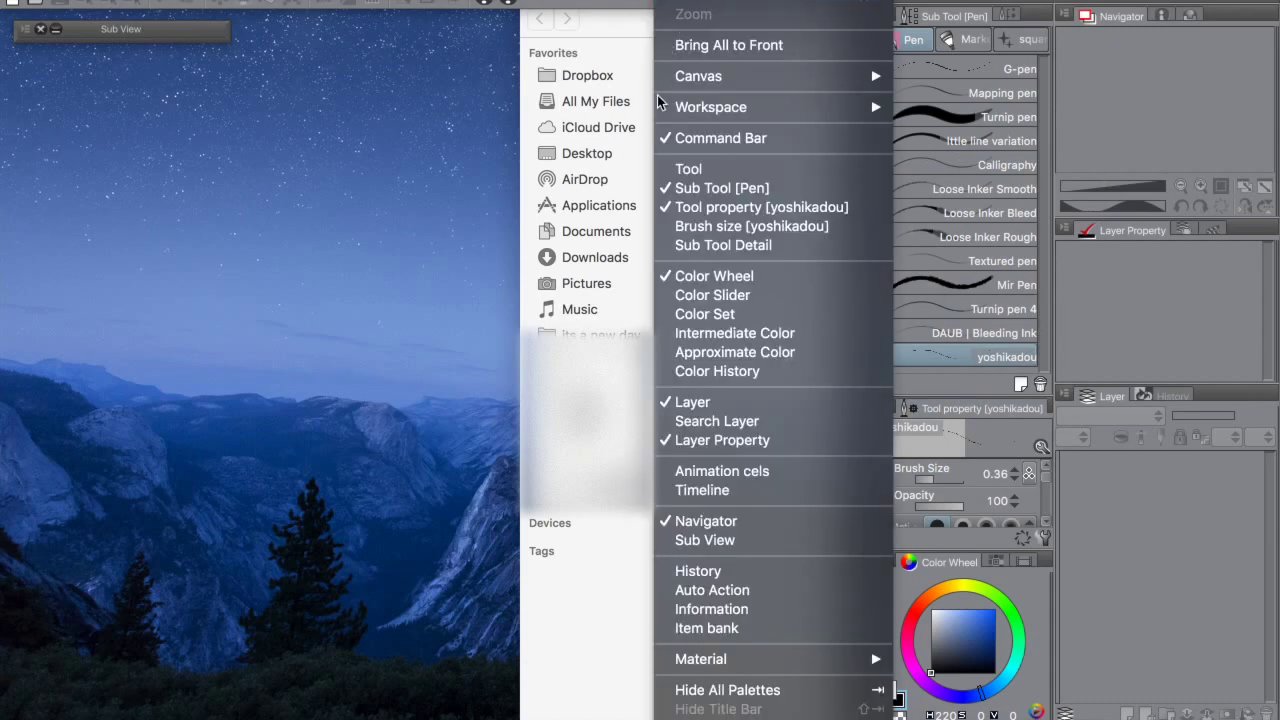
mouse_move(691, 115)
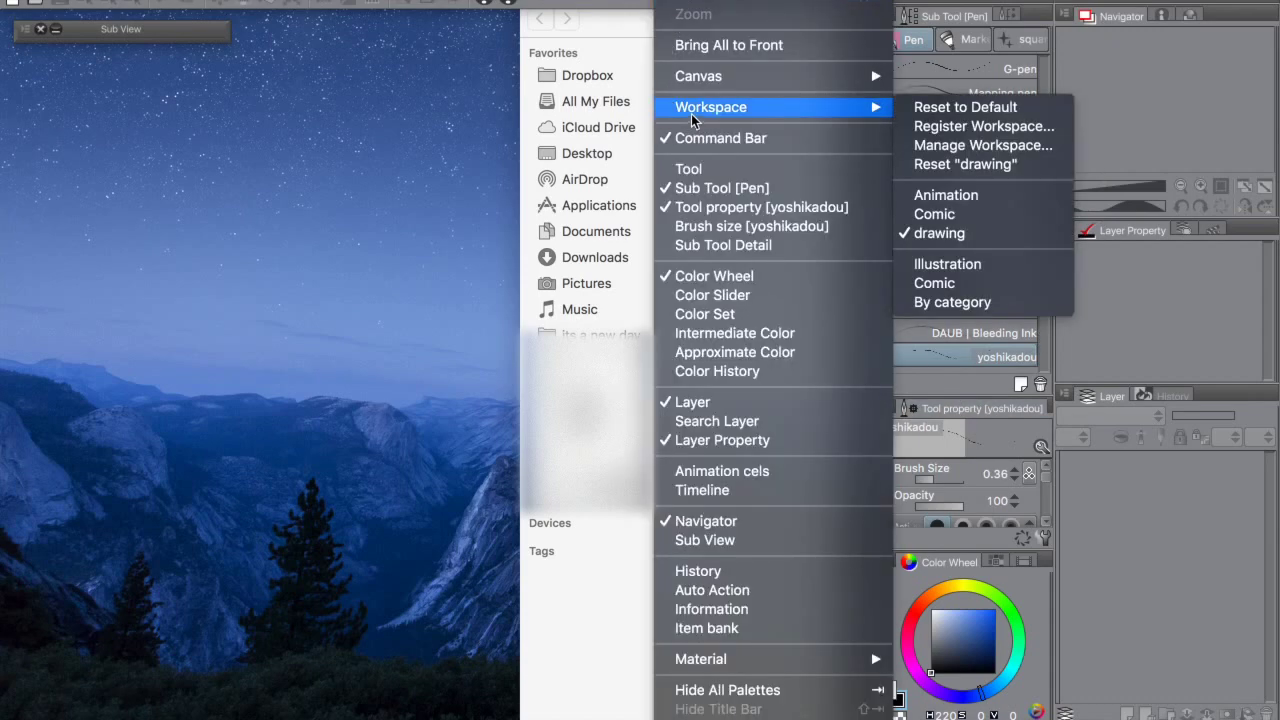
click(1025, 200)
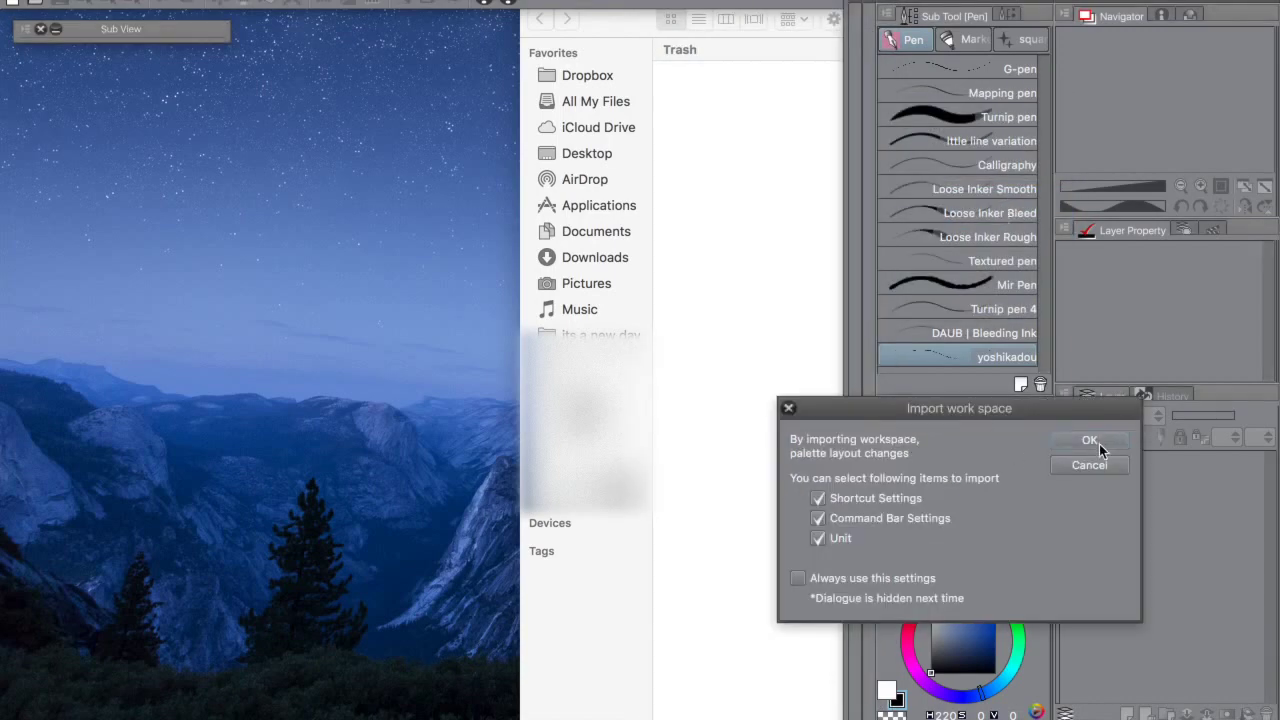
drag(1042, 407, 718, 202)
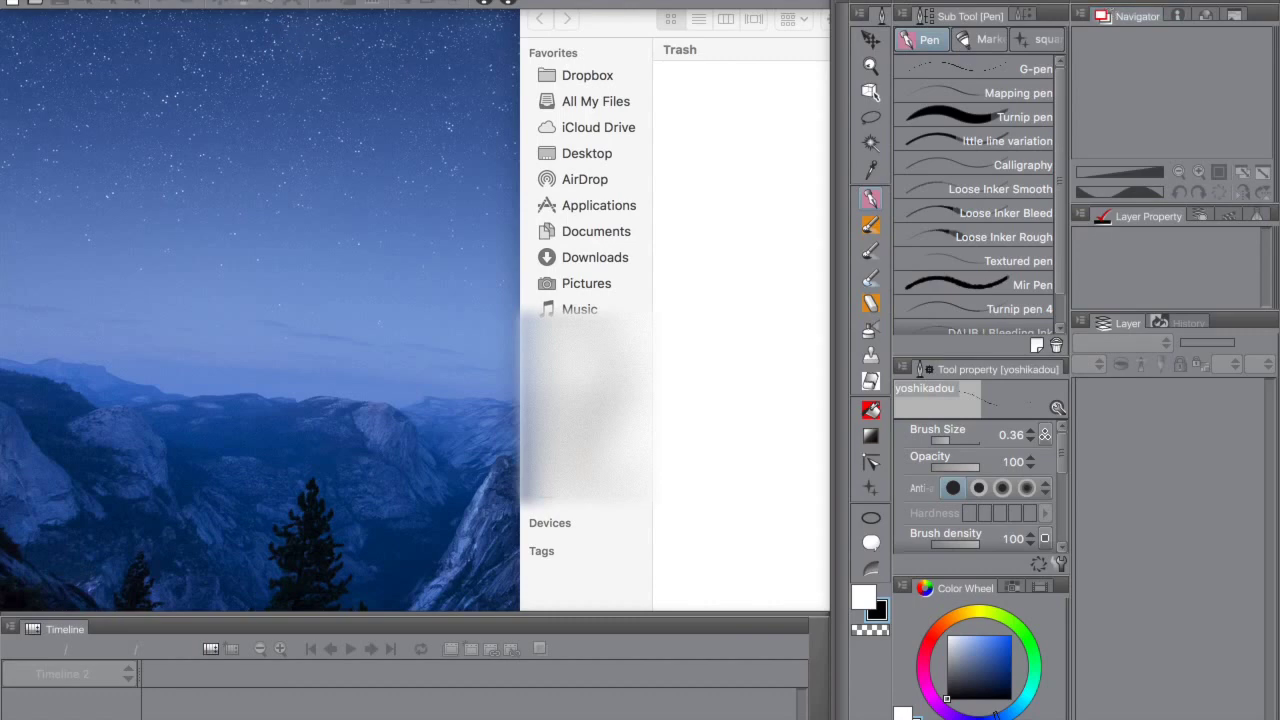
Start a new canvas and choose animation as its use of work
click(212, 2)
click(238, 5)
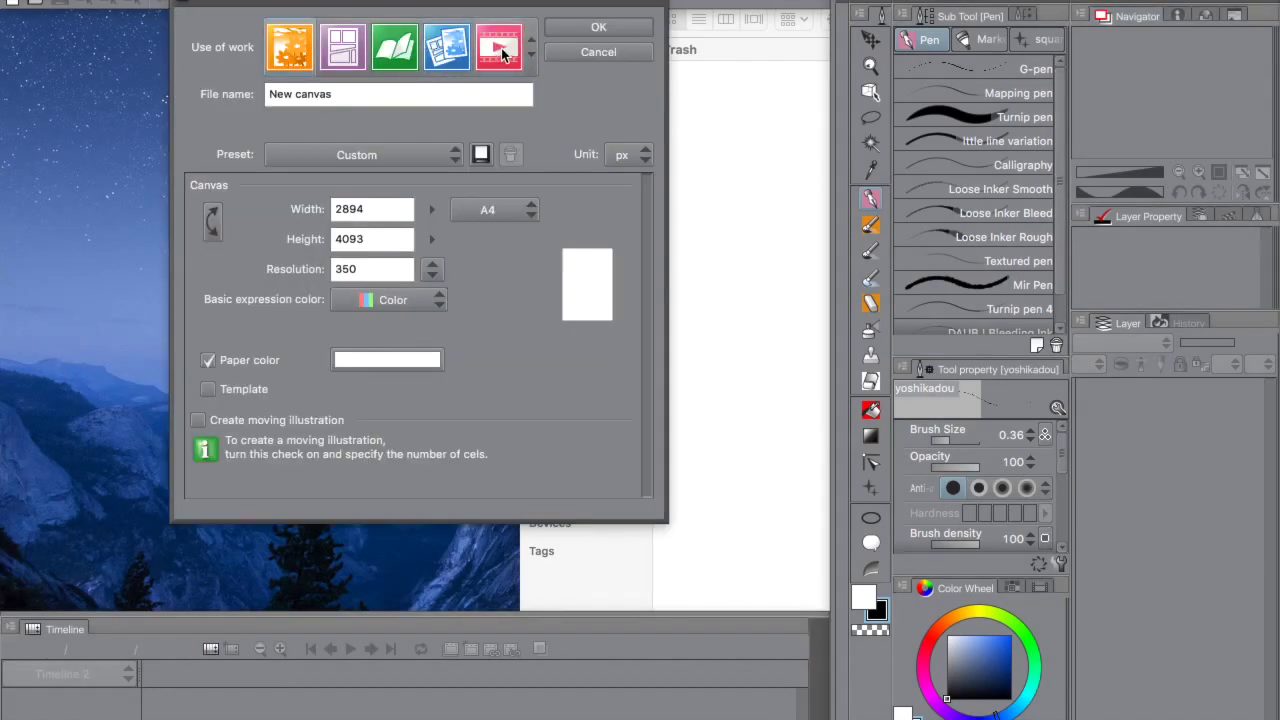
click(499, 55)
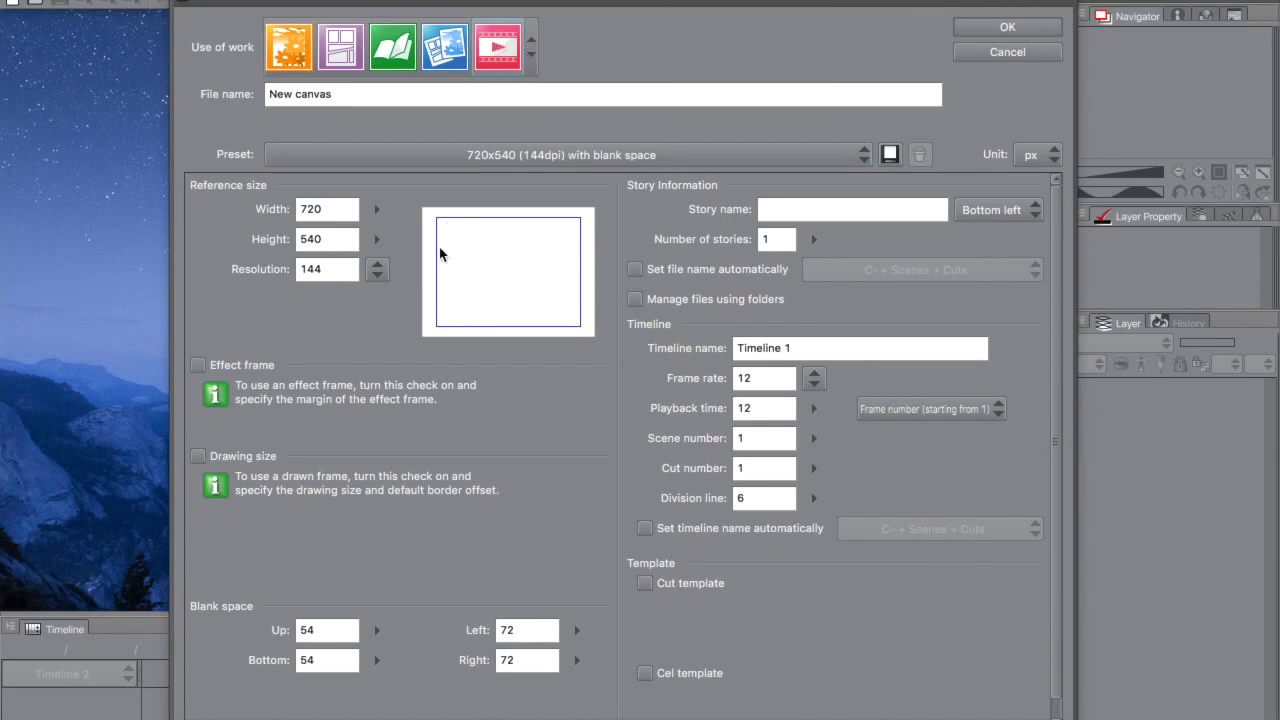
Examine the animation canvas size presets and the timeline's frame rate and playback time settings
click(555, 158)
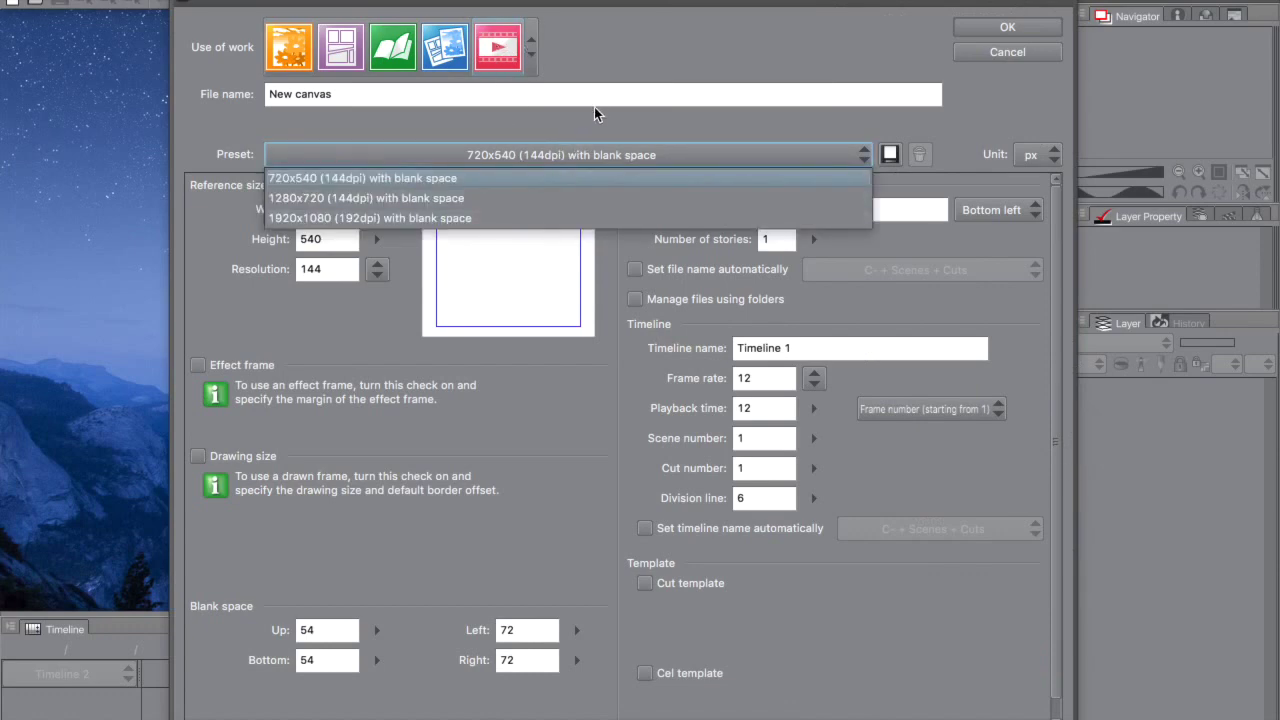
click(594, 107)
click(576, 154)
click(579, 154)
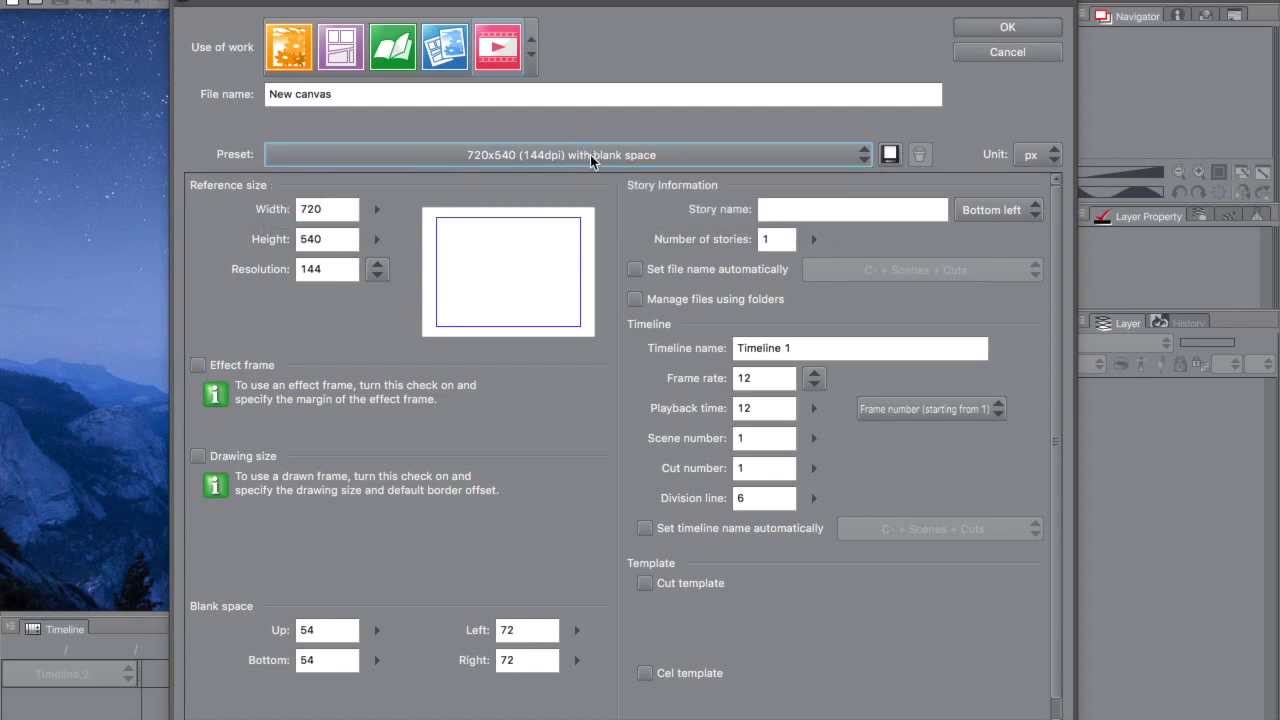
click(590, 155)
click(593, 155)
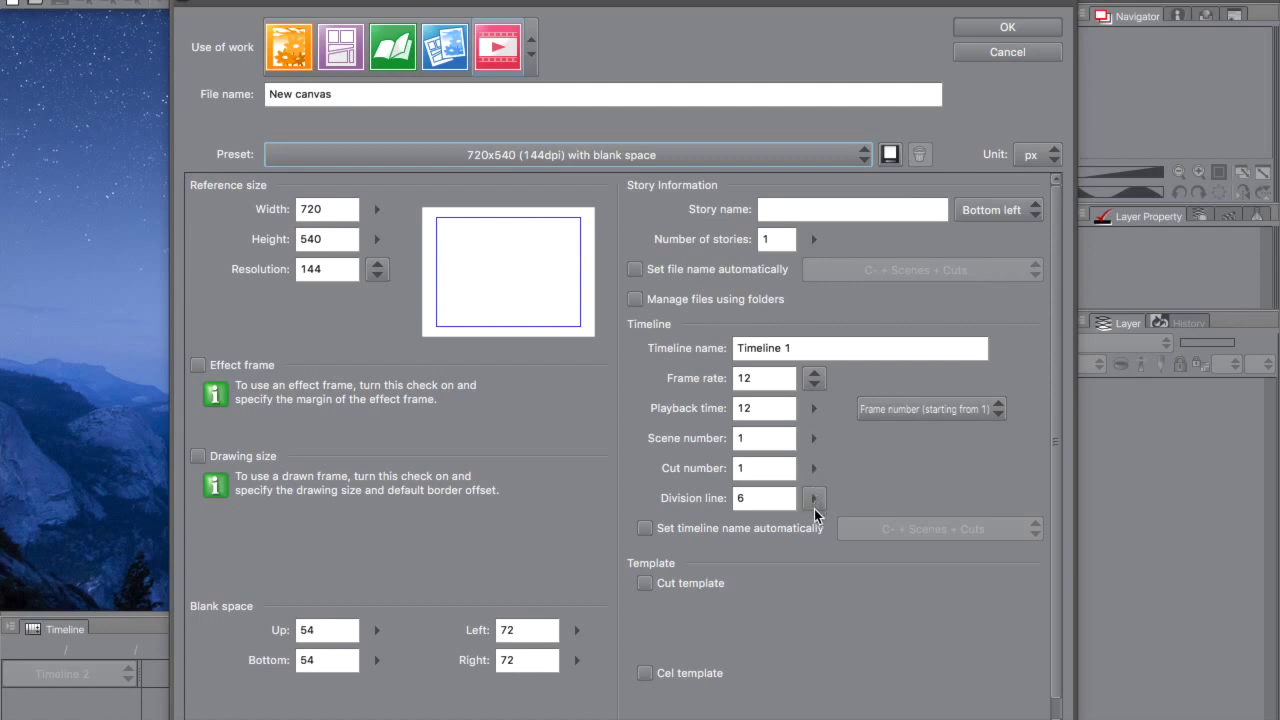
click(747, 378)
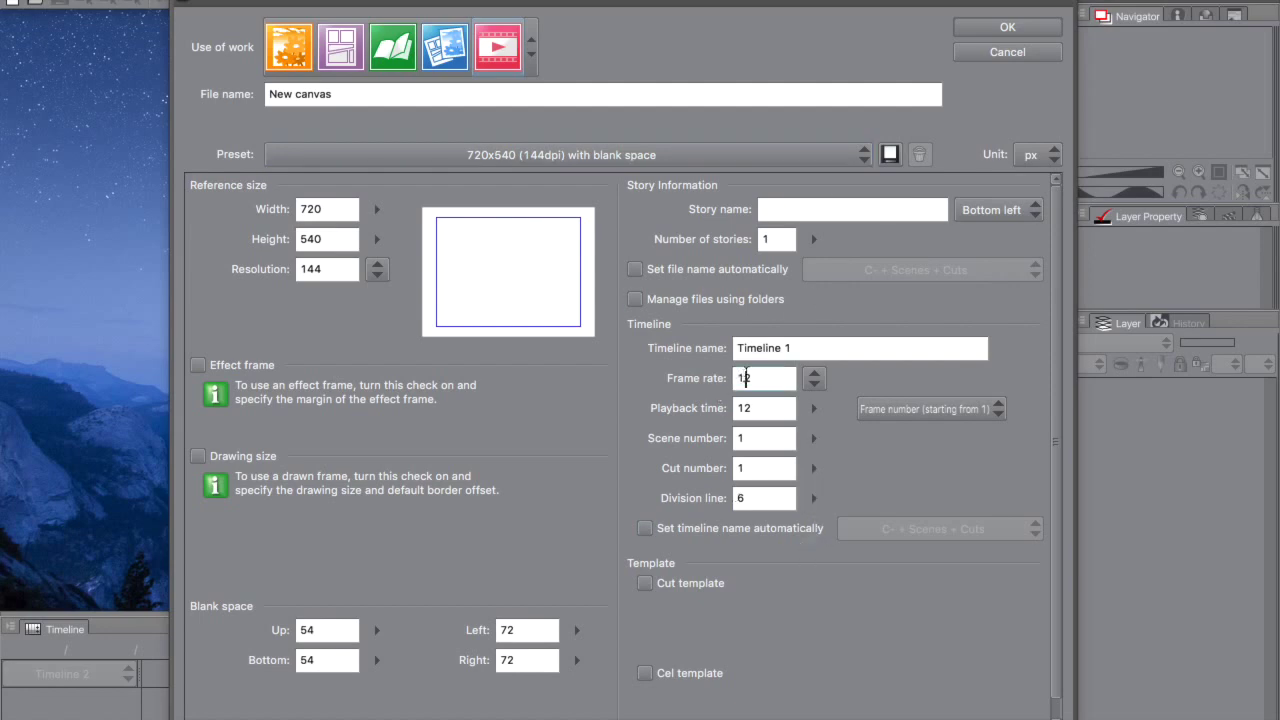
click(766, 409)
click(773, 380)
Try an upper blank space of 100 px for the canvas and restore it to 54 px
double_click(339, 632)
text(100)
key(BackSpace)
key(BackSpace)
key(BackSpace)
text(54)
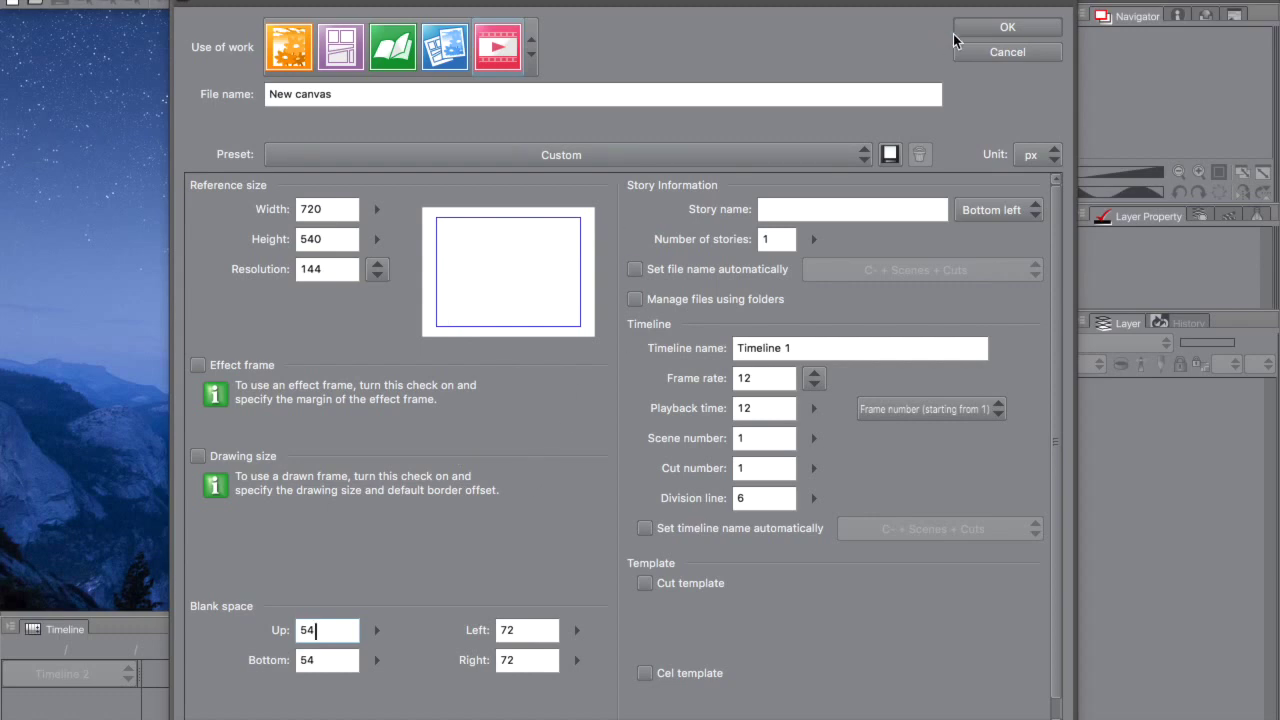
Name the file "ball falling", apply the 720x540 (144dpi) with blank space preset and create the canvas
click(714, 92)
key(super+a)
text(ball falling)
click(858, 154)
click(801, 150)
click(800, 150)
click(775, 180)
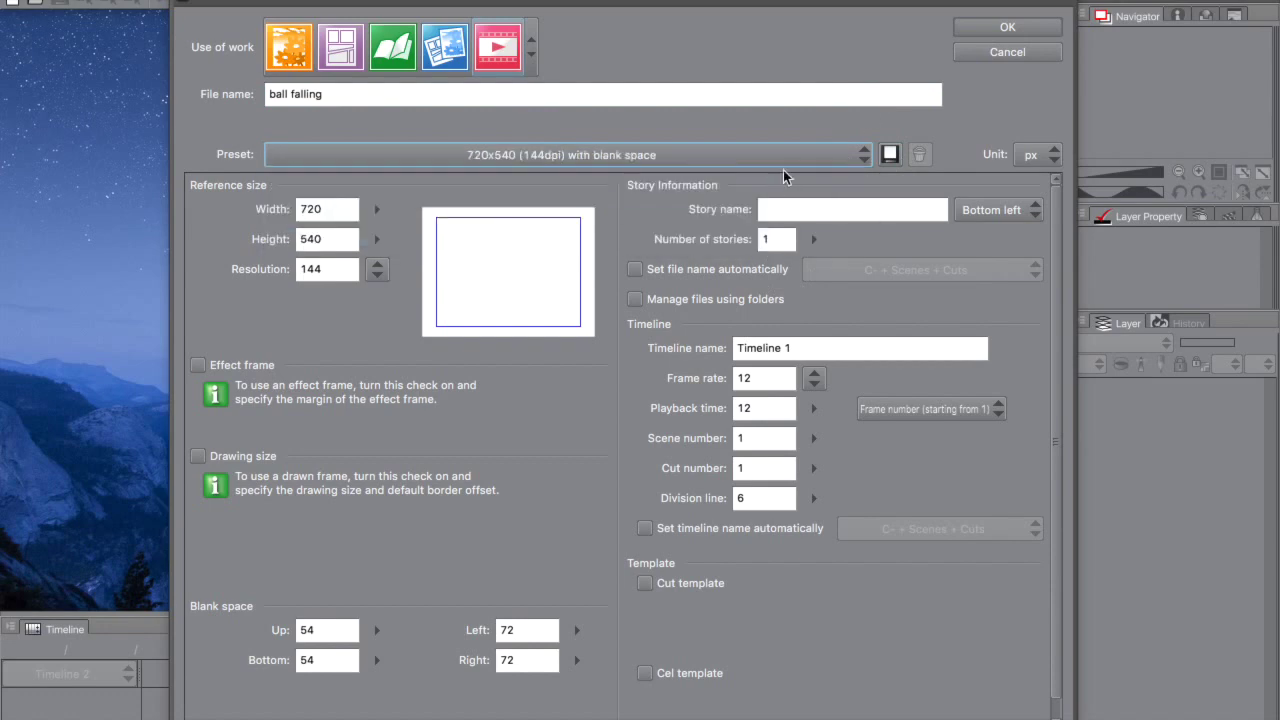
click(1007, 27)
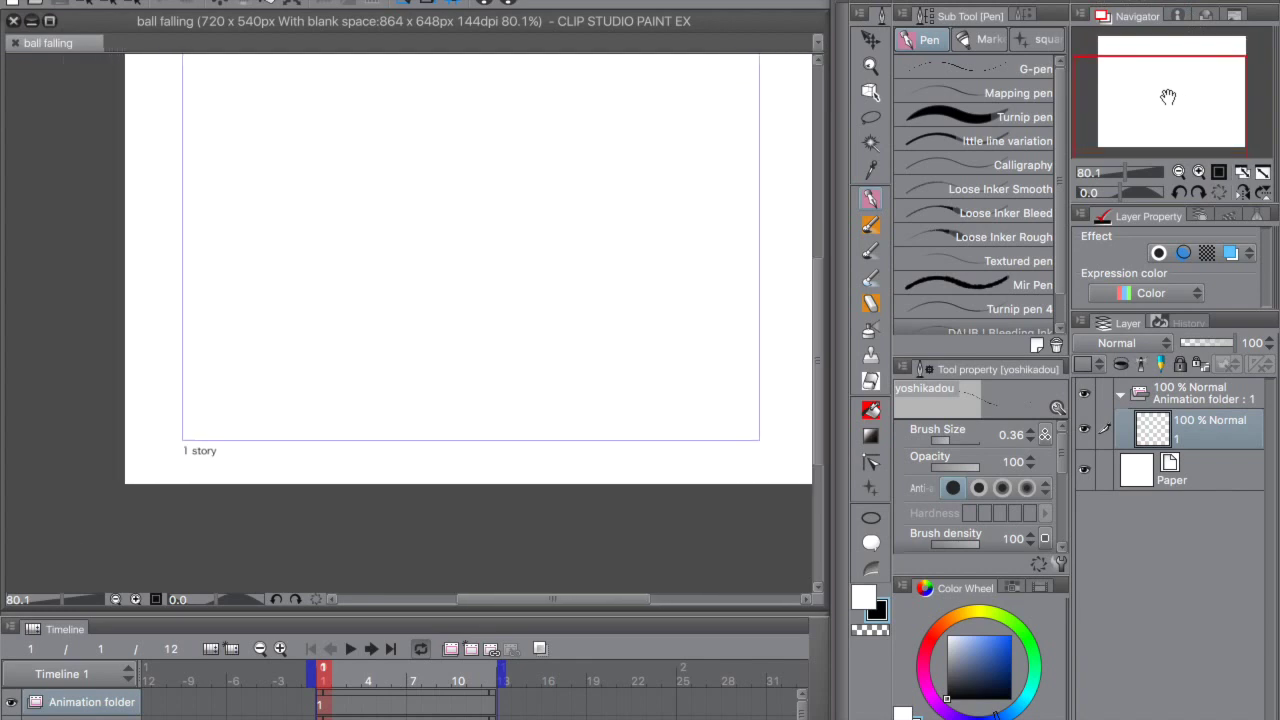
Add a new raster layer directly above the Paper layer, outside the animation folder
click(1182, 399)
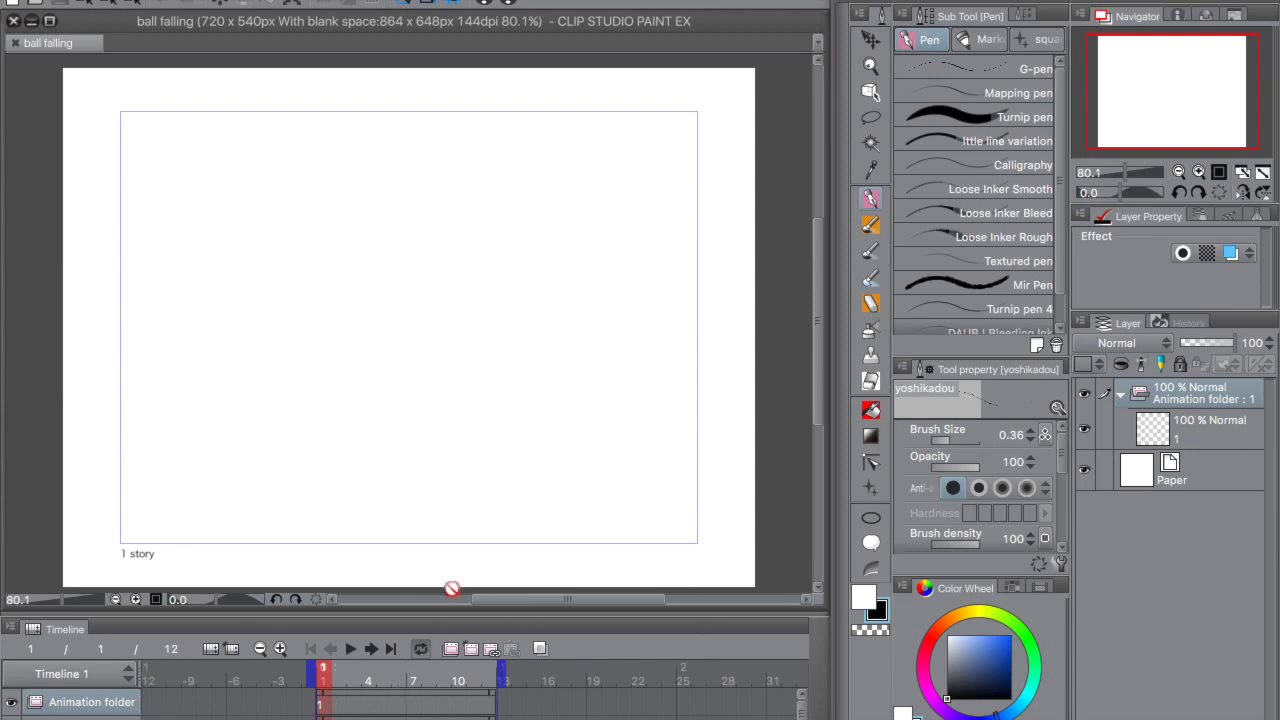
drag(1128, 78, 1129, 84)
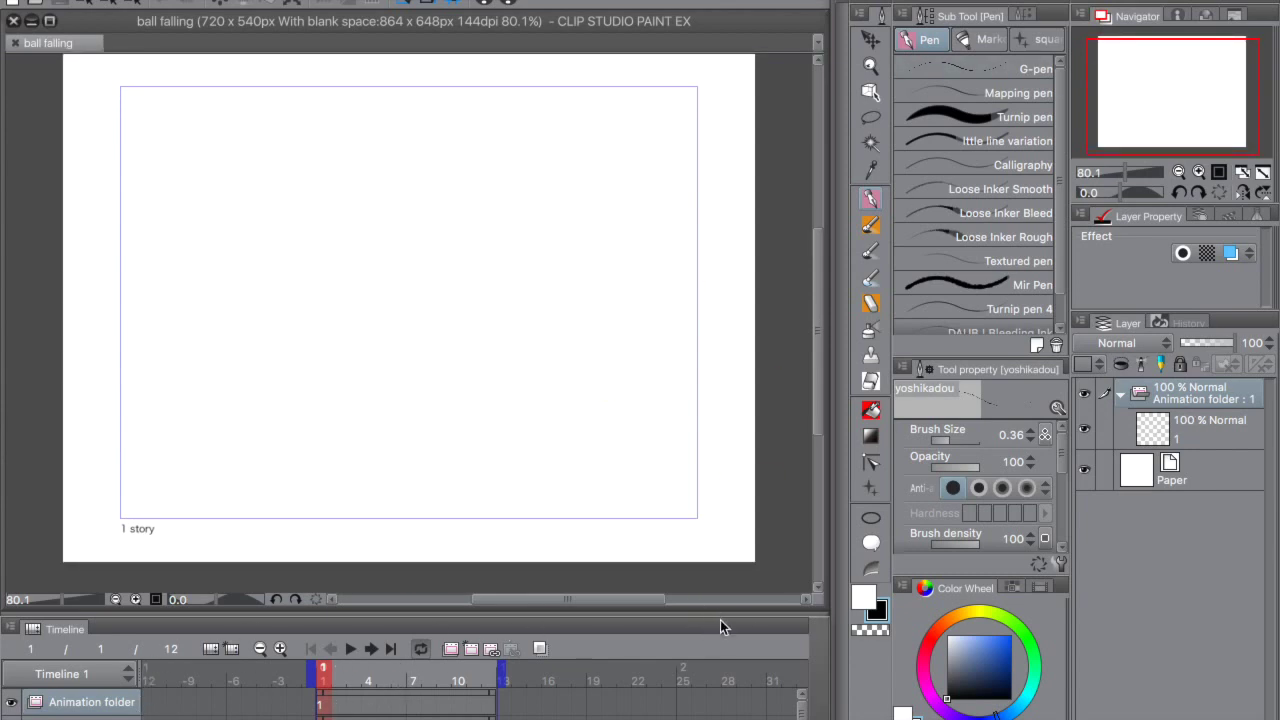
click(1190, 468)
key(super+shift+n)
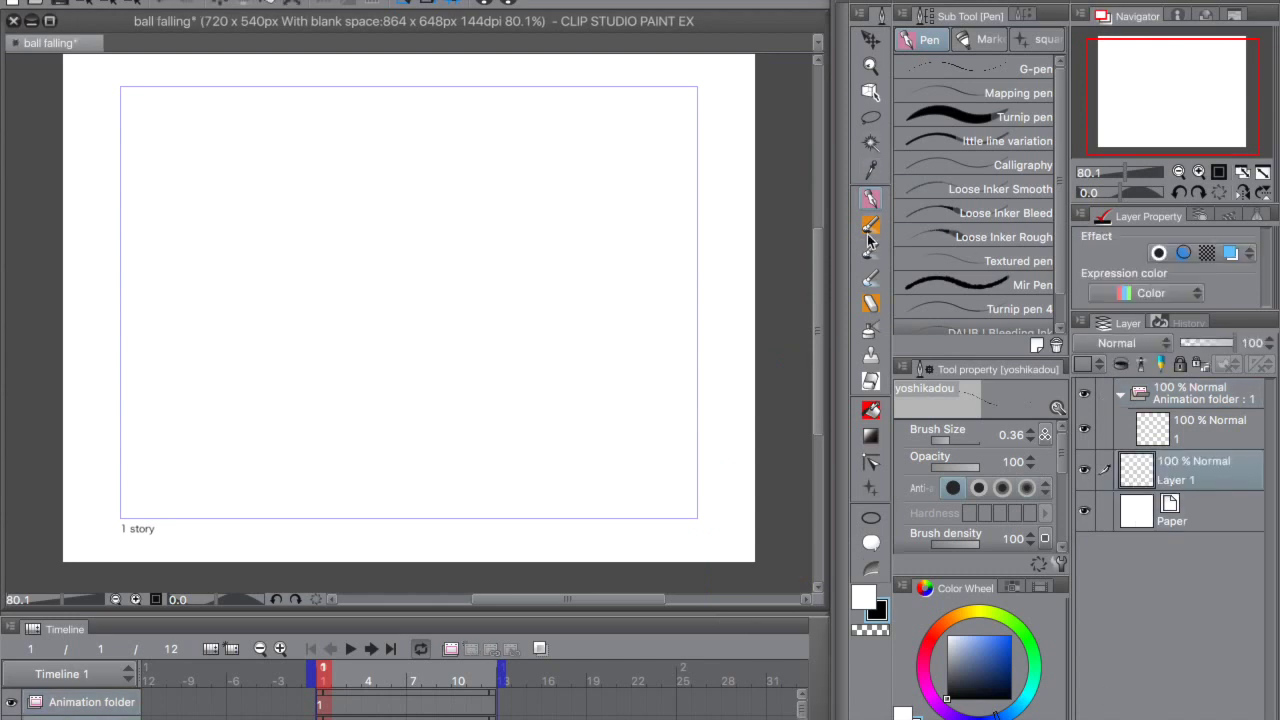
Set up the Rectangle figure tool to draw fill only, with dark grey as the drawing color
click(871, 517)
click(1000, 245)
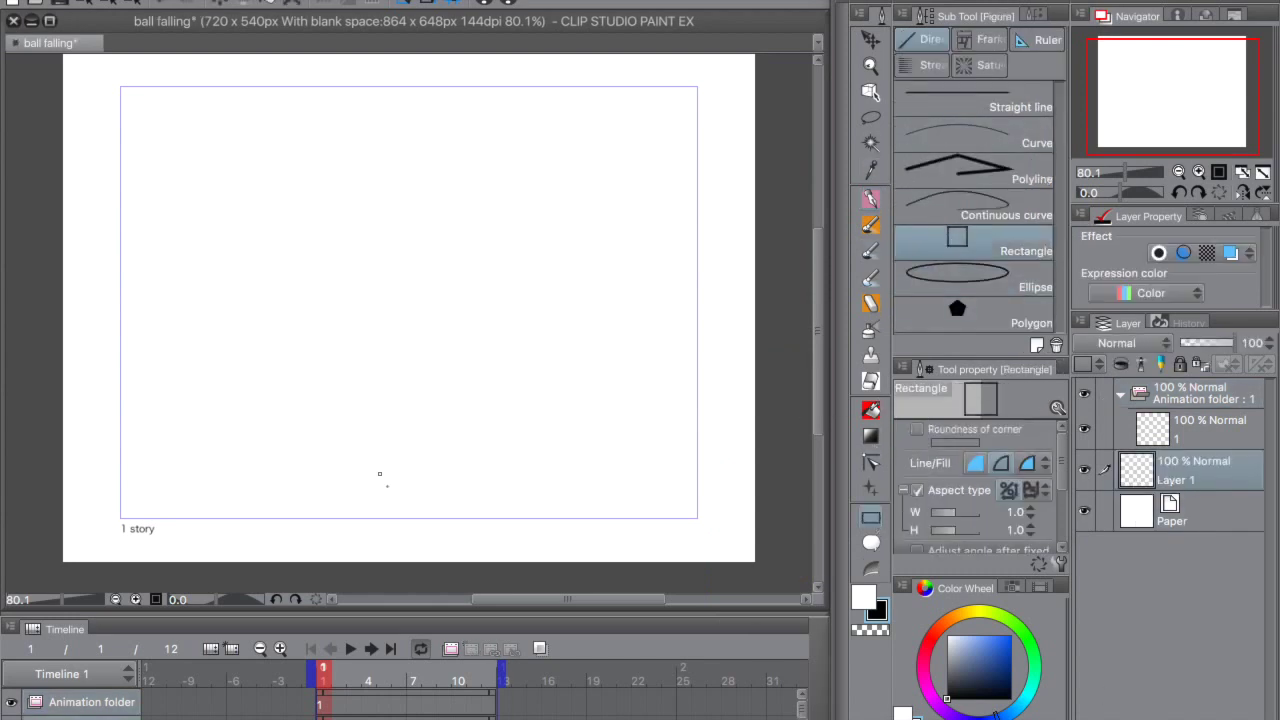
click(976, 464)
drag(966, 677, 929, 679)
Try to draw the grey ground rectangle with the aspect type still fixed, and undo it
mouse_move(34, 371)
mouse_down()
mouse_move(500, 537)
mouse_move(563, 483)
mouse_move(548, 475)
mouse_up()
drag(1217, 68, 1100, 66)
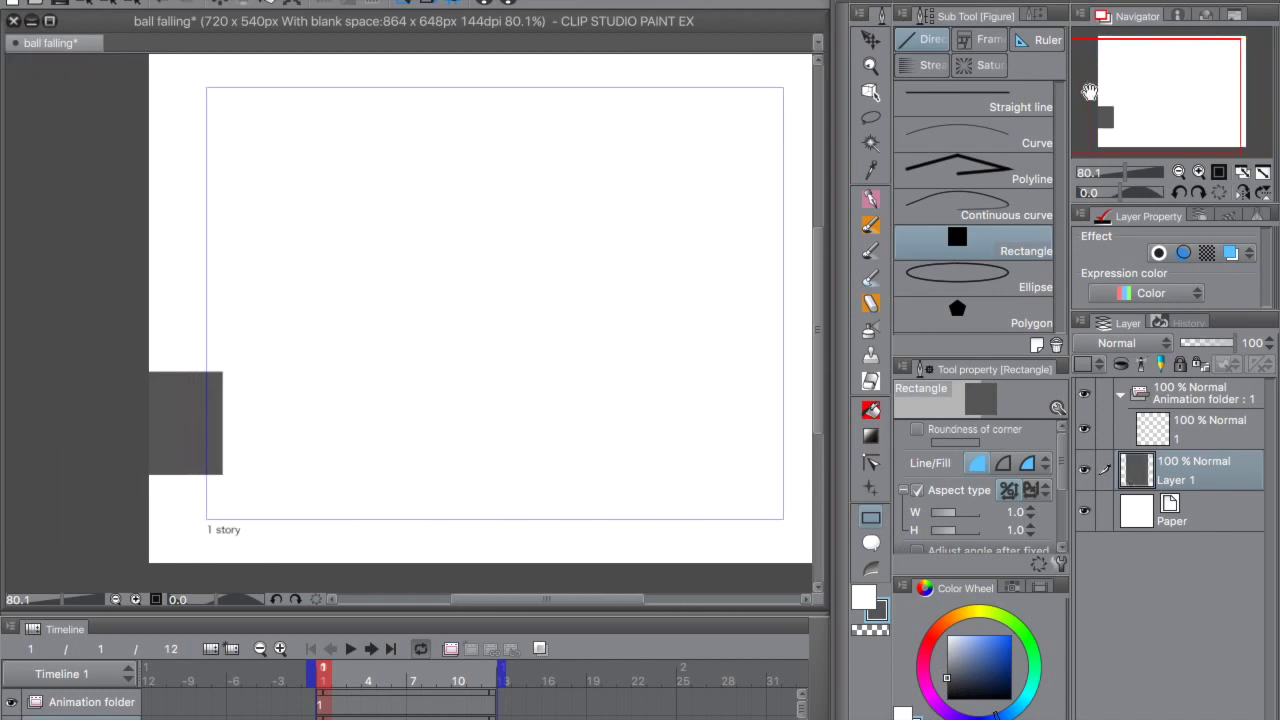
key(ctrl+z)
Turn off the fixed aspect type and draw a dark grey ground rectangle across the full width of the canvas's lower part
click(917, 490)
drag(132, 449, 774, 583)
drag(1173, 110, 1161, 108)
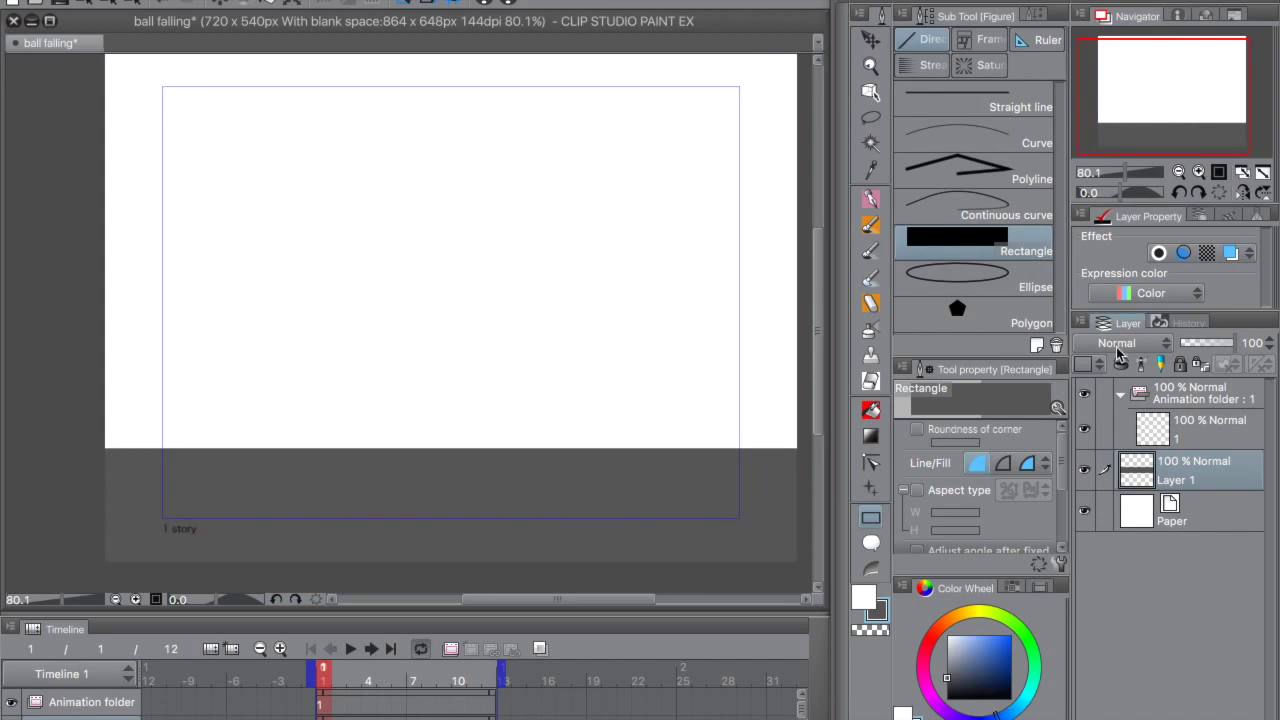
Enlarge the timeline area, extend the Layer 1 and Paper clips to frame 16, and set the playback end to frame 15
drag(662, 617, 310, 502)
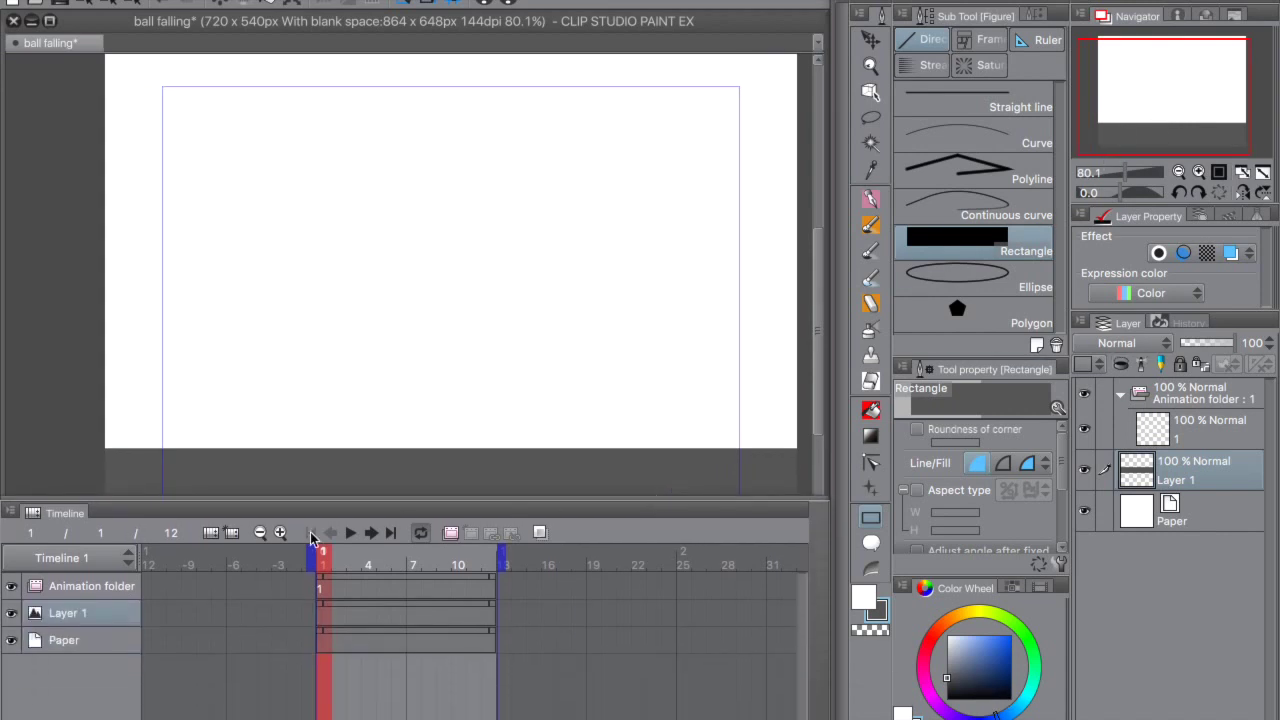
click(351, 617)
drag(473, 607, 552, 636)
click(560, 635)
mouse_move(497, 568)
mouse_down()
mouse_move(563, 562)
mouse_move(548, 562)
mouse_up()
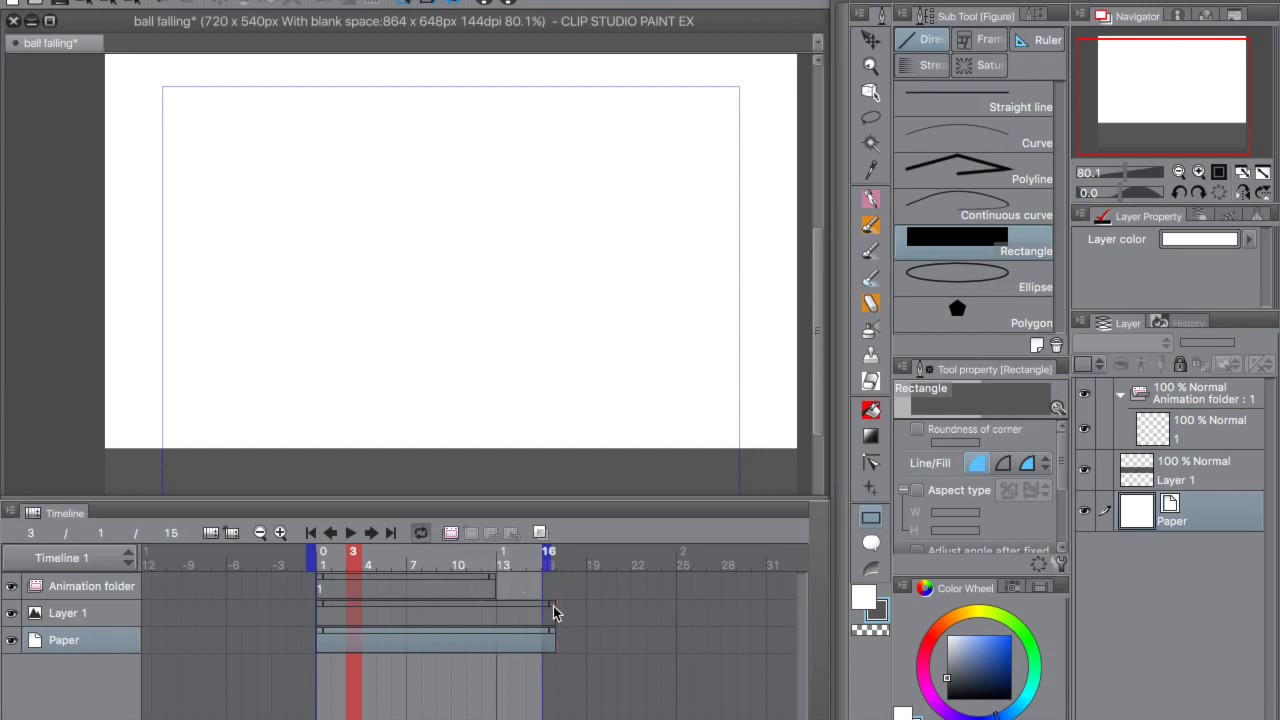
Shorten the Layer 1 clip to frame 10 and the Paper clip to frame 9, and check the canvas at frame 14
drag(553, 607, 466, 607)
drag(549, 635, 451, 636)
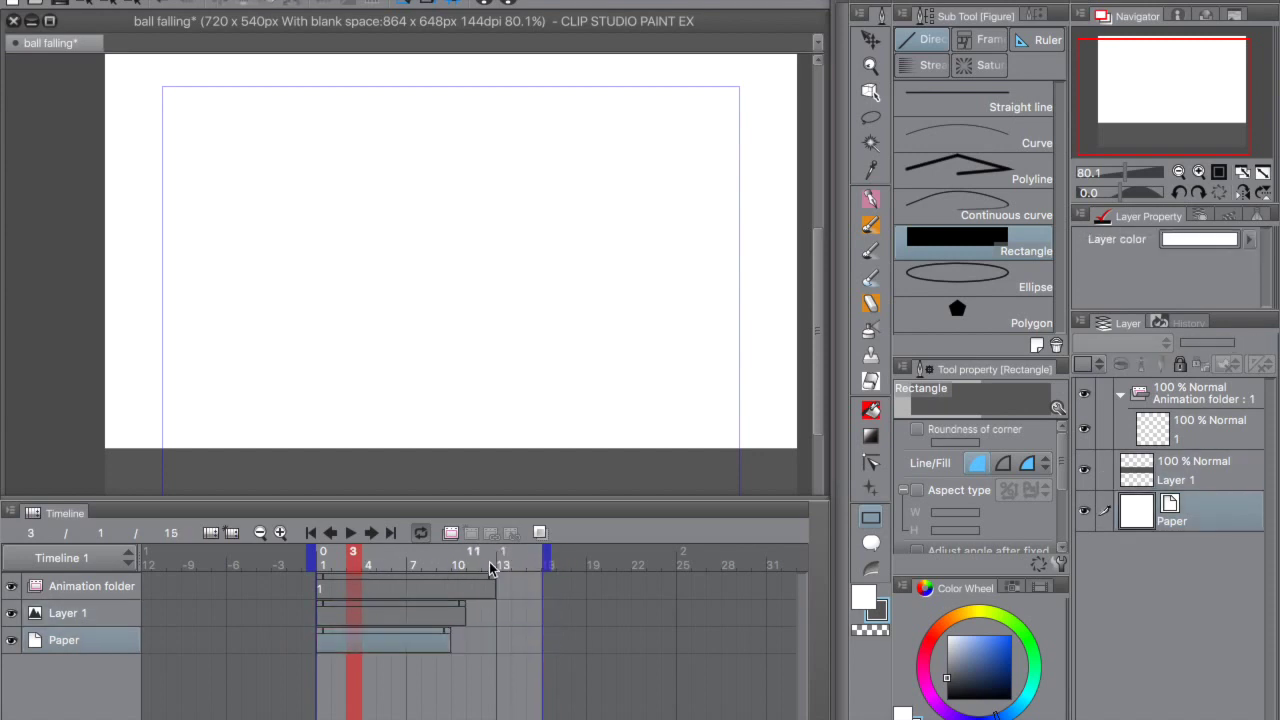
click(518, 565)
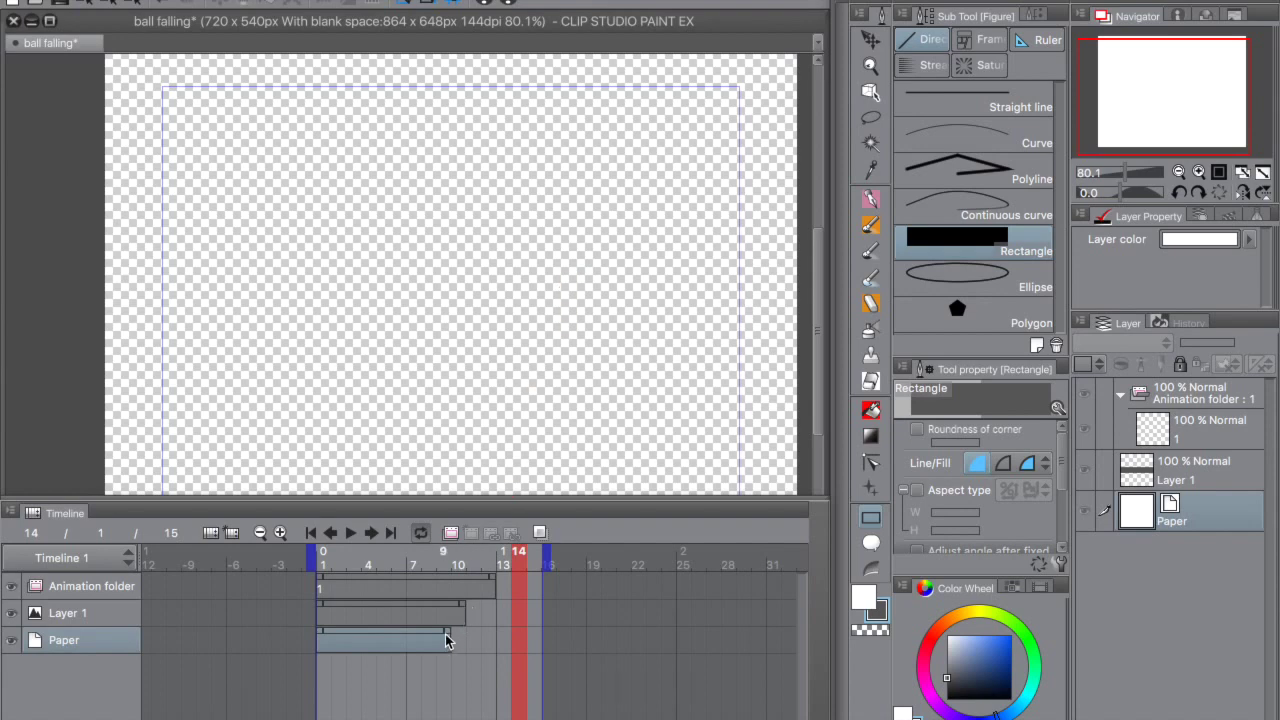
Extend the Paper and Layer 1 clips to frame 18 and the animation folder clip to frame 16, returning to frame 1
drag(453, 648, 584, 640)
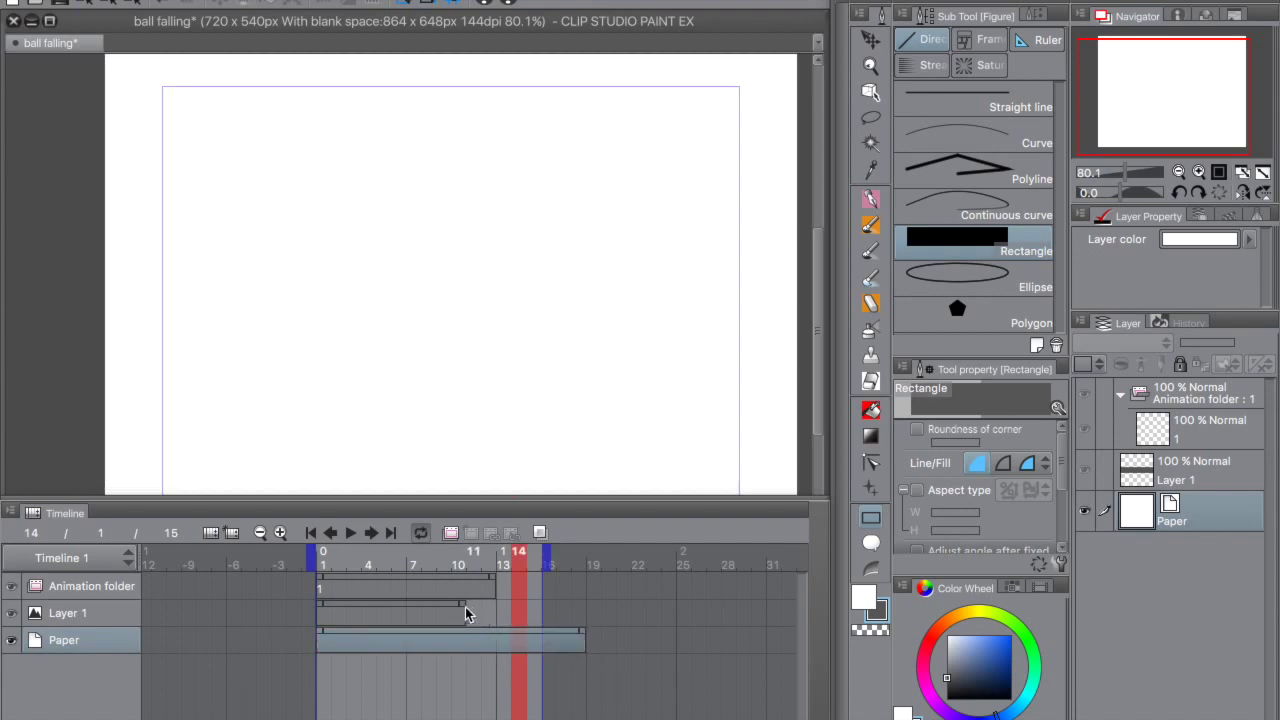
drag(466, 607, 584, 607)
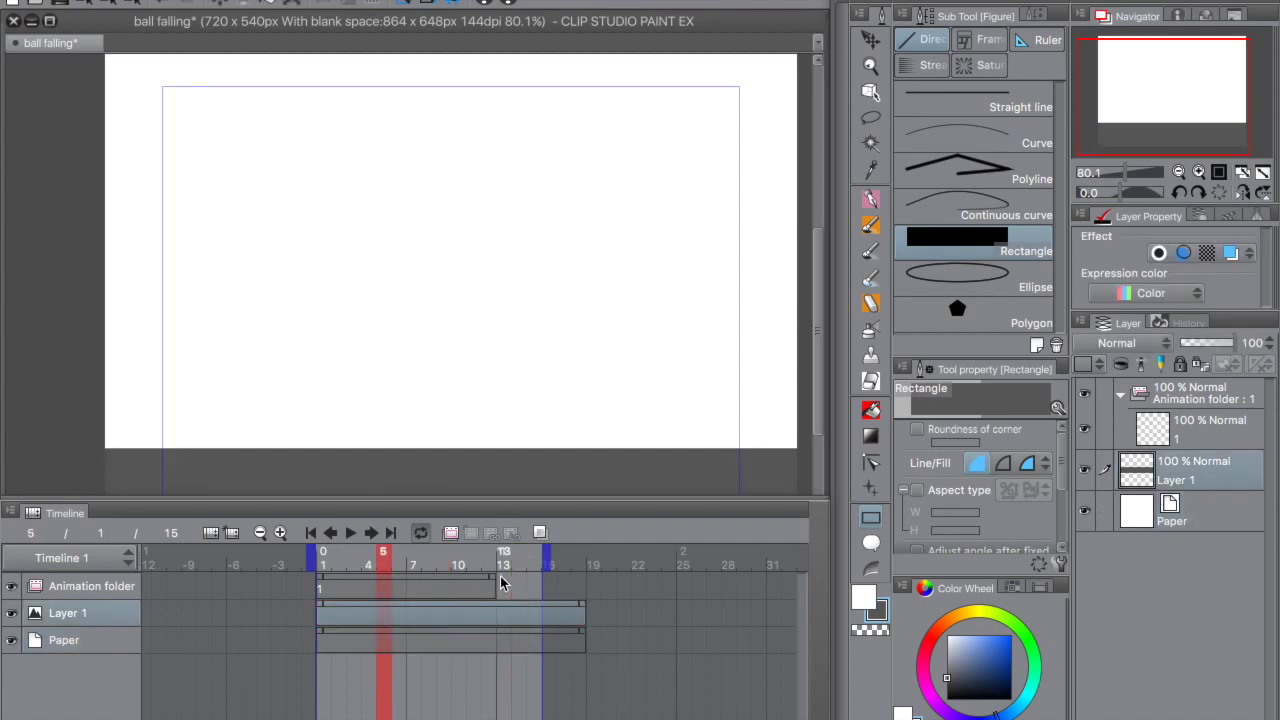
drag(491, 591, 553, 590)
drag(341, 626, 300, 622)
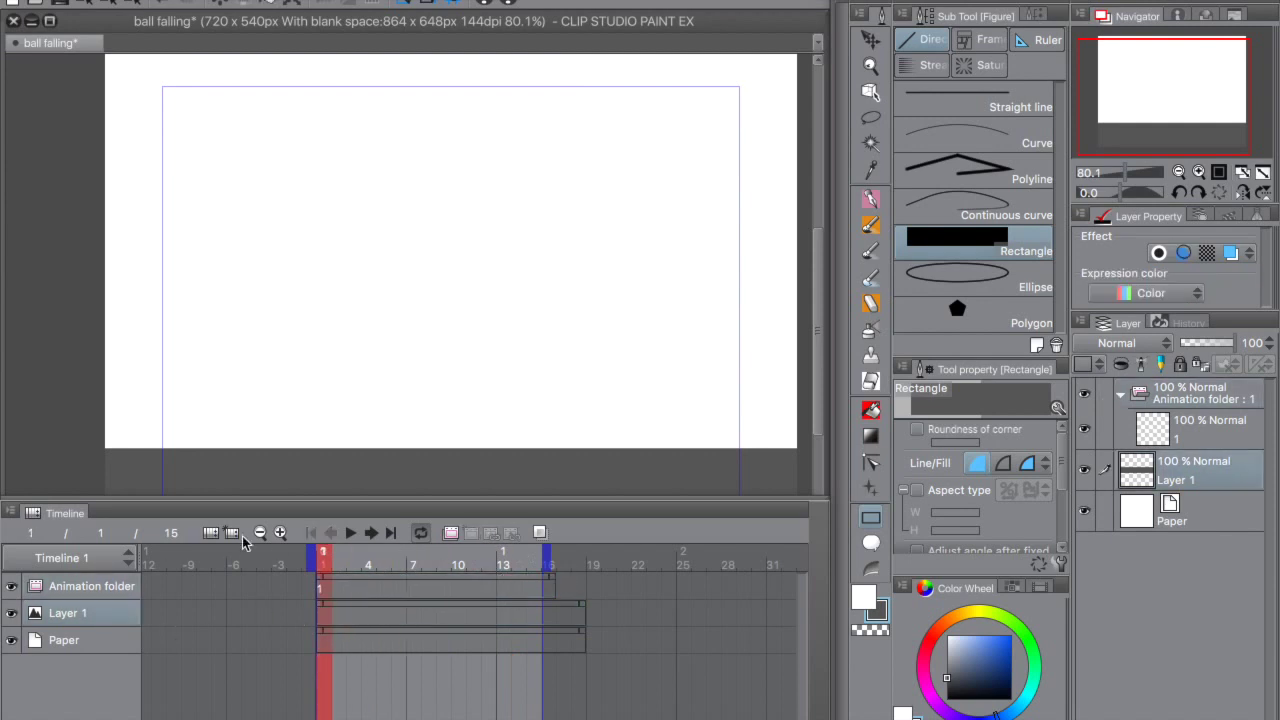
Rename Layer 1 as "bg"
double_click(1188, 478)
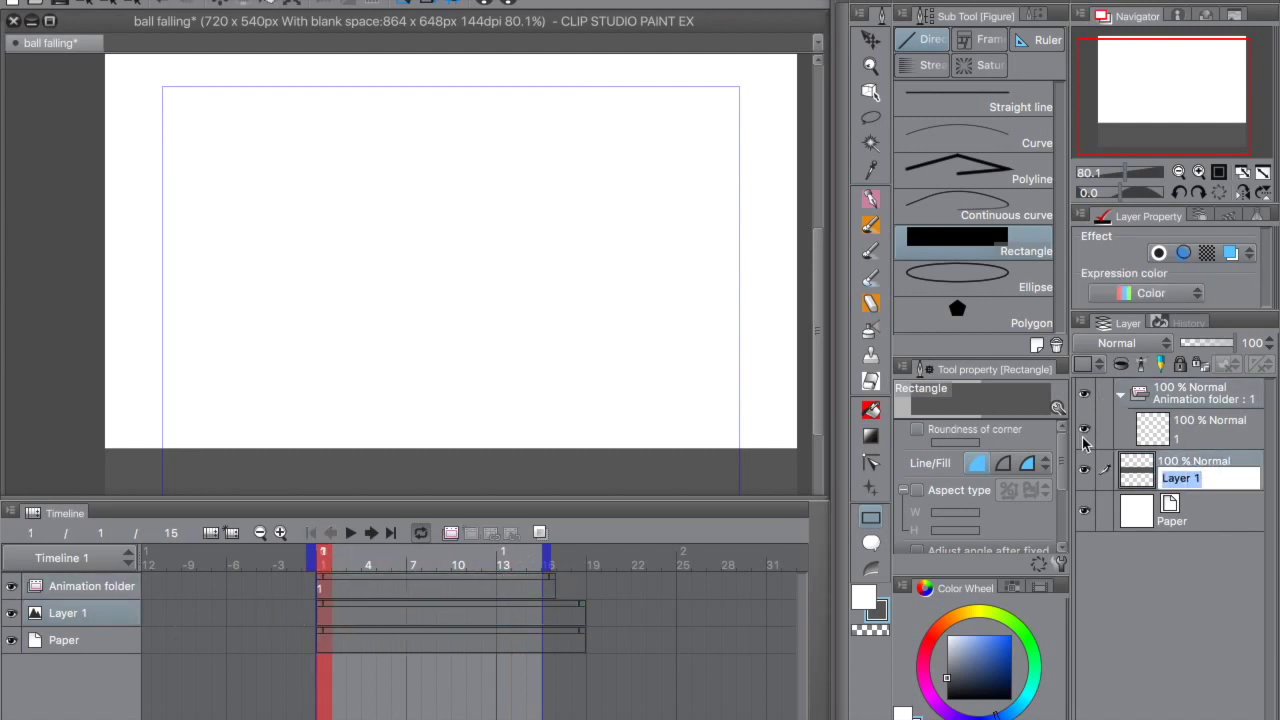
text(bg)
key(Return)
Make cel 1 in the animation folder the active layer and choose the G-pen for drawing
click(1208, 440)
scroll(1160, 112, down, 5)
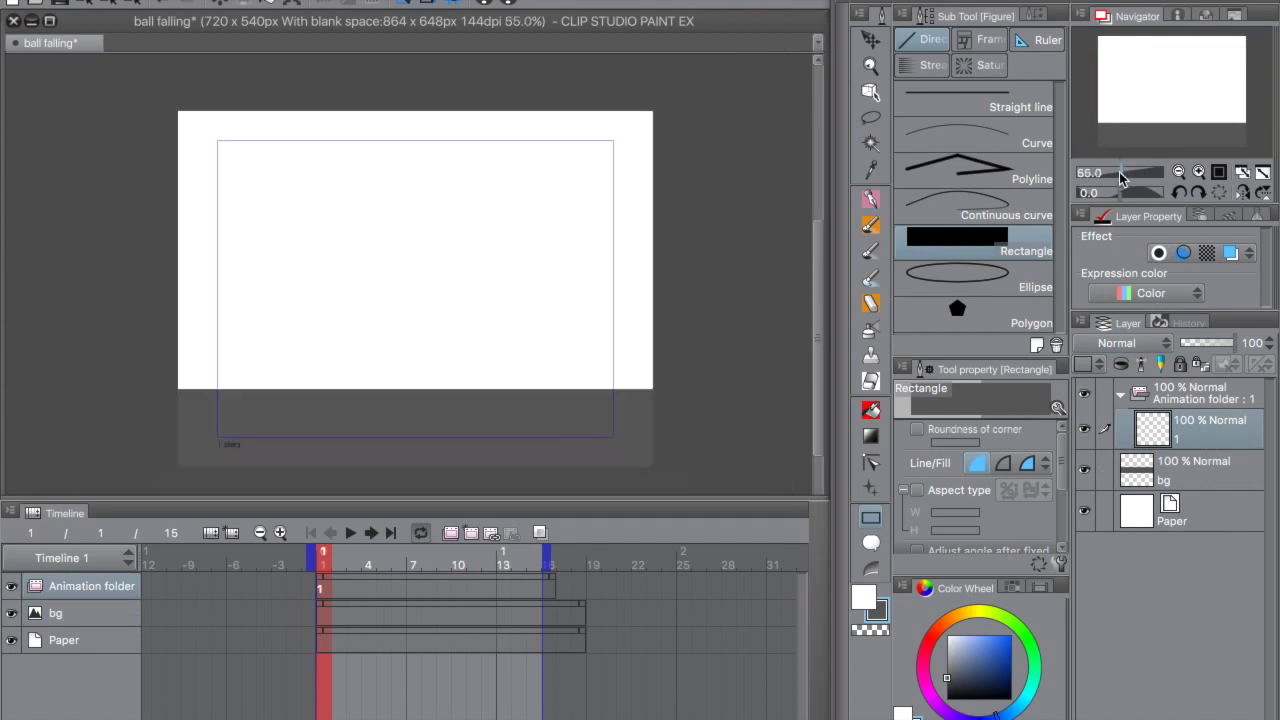
key(p)
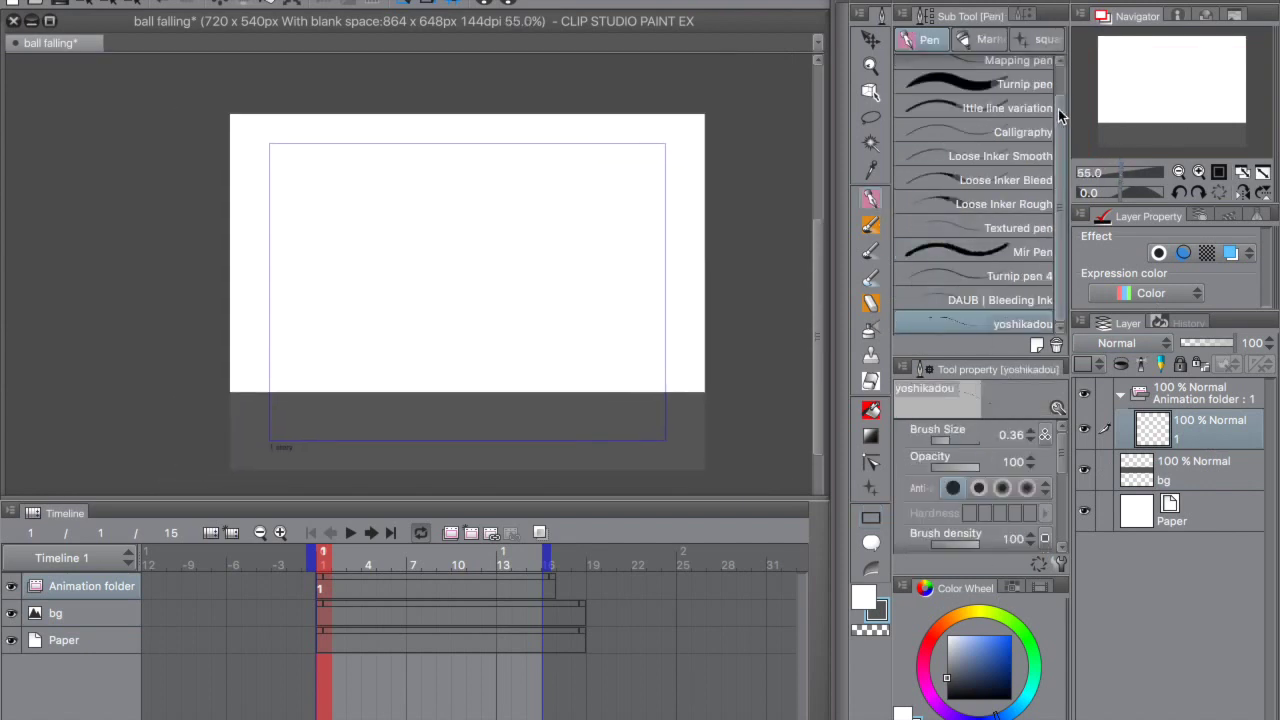
scroll(1058, 113, up, 3)
scroll(1179, 93, up, 4)
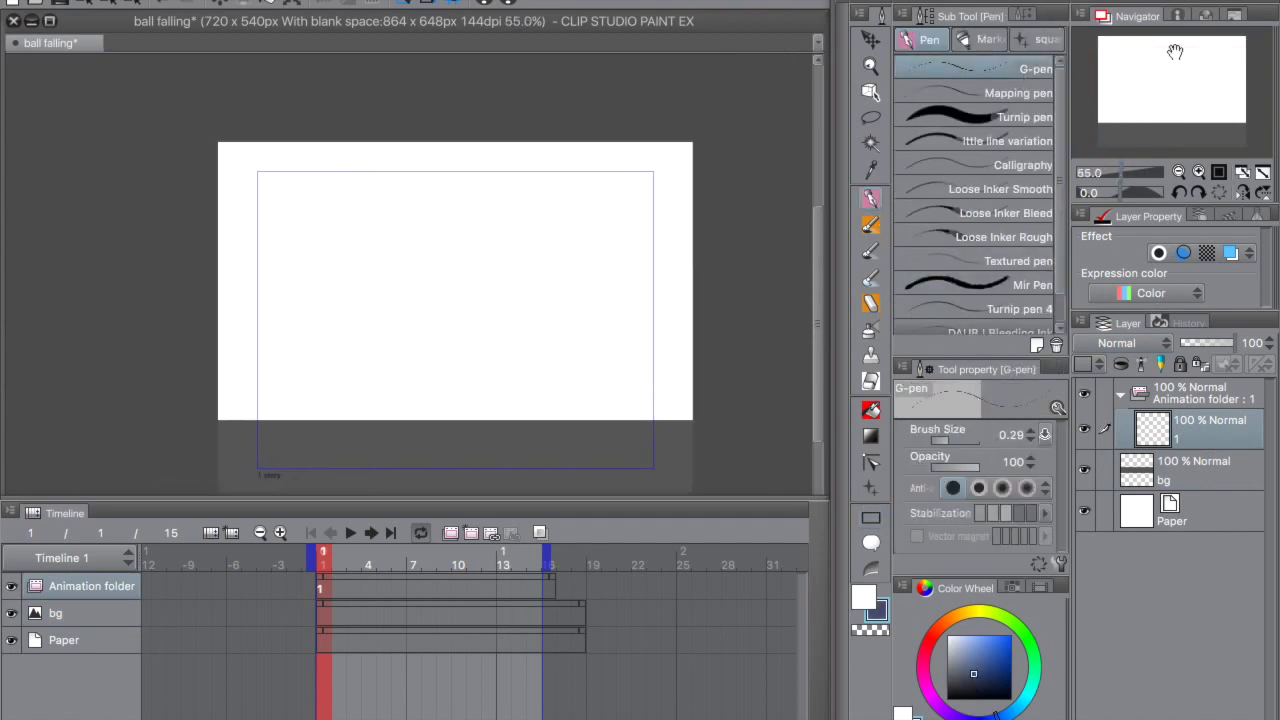
mouse_move(1179, 93)
mouse_down()
mouse_move(1145, 77)
mouse_move(1153, 111)
mouse_up()
Set the G-pen to brush size 1.10 with the second anti-aliasing level and draw a round ball outline near the canvas's upper middle
mouse_move(444, 137)
mouse_down()
mouse_move(479, 177)
mouse_move(452, 196)
mouse_move(448, 149)
mouse_move(489, 191)
mouse_move(478, 132)
mouse_up()
key(super+z)
click(956, 441)
click(978, 488)
key(super+z)
key(super+z)
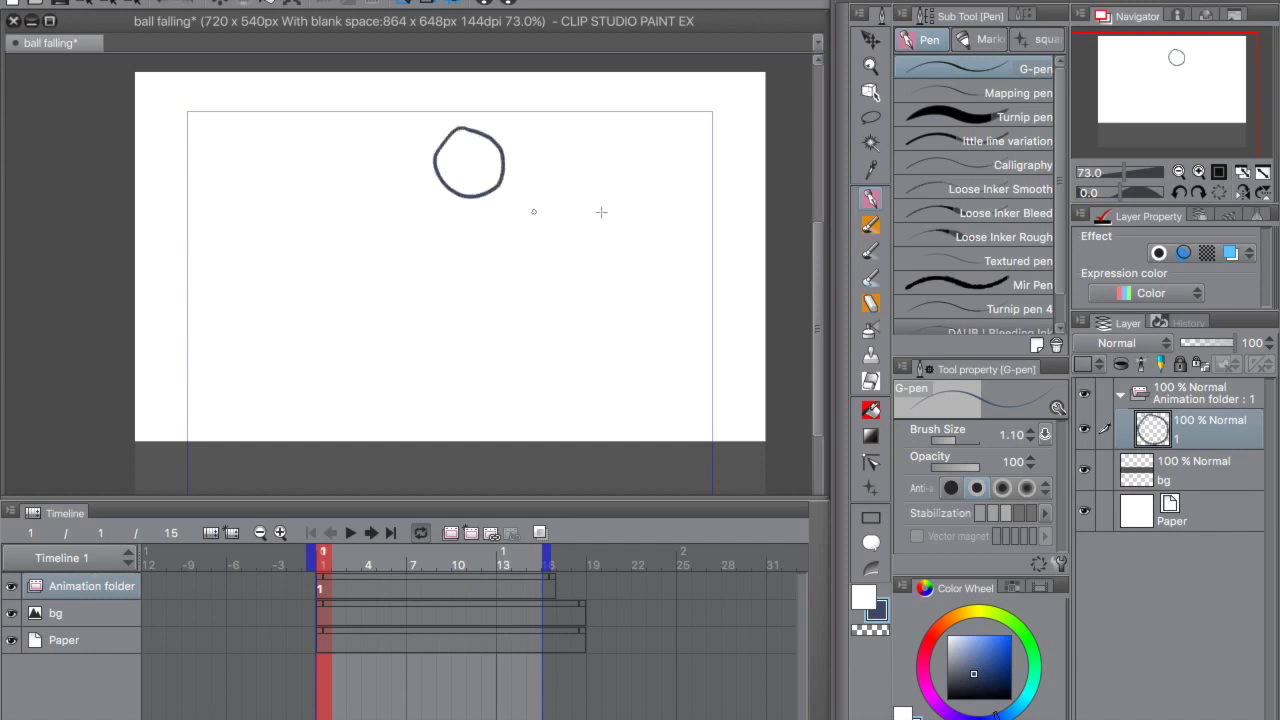
mouse_move(1185, 94)
mouse_down()
mouse_move(1186, 107)
mouse_move(1186, 95)
mouse_up()
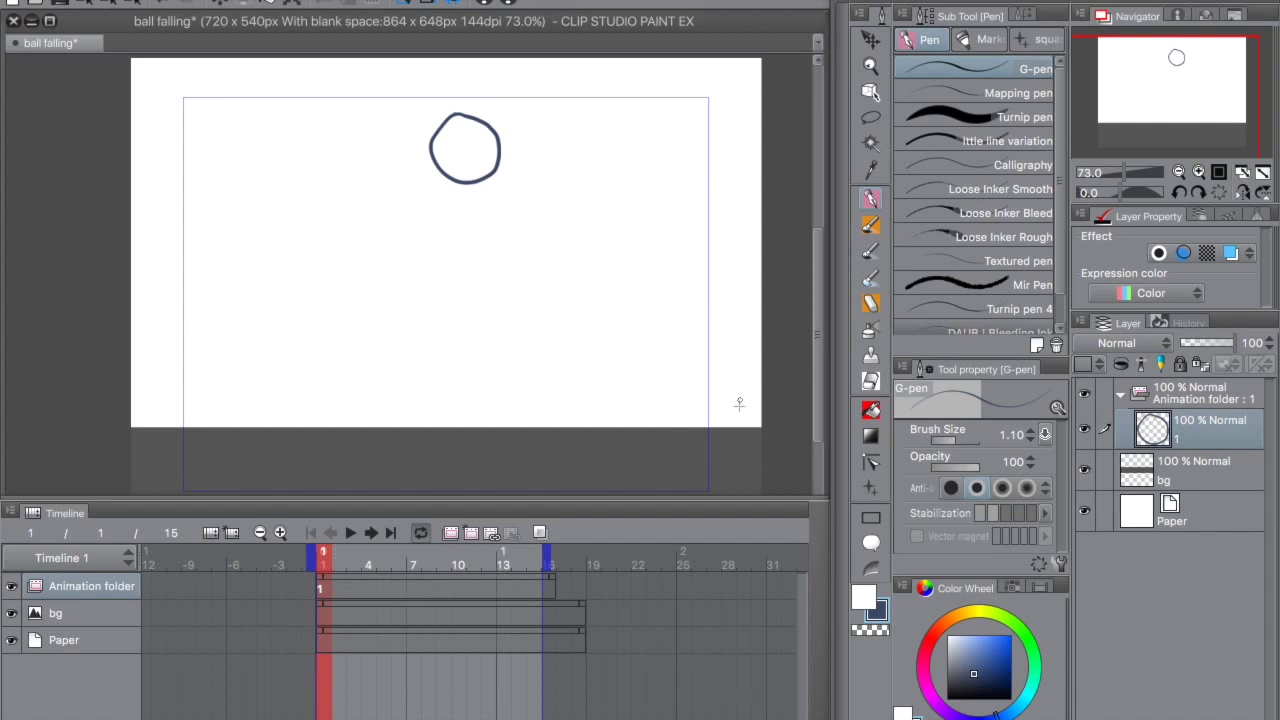
Add a second cel layer above cel 1 in the animation folder and assign it to frame 3
click(1122, 708)
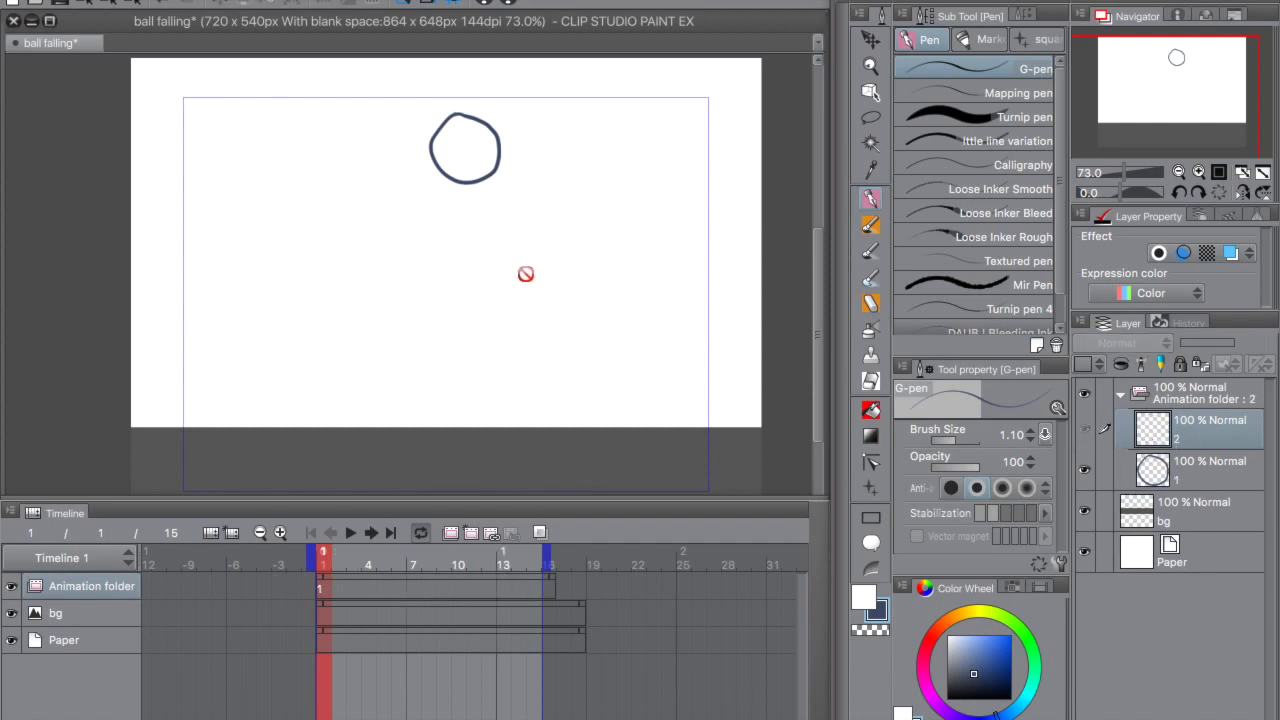
drag(343, 580, 370, 570)
click(353, 586)
click(392, 624)
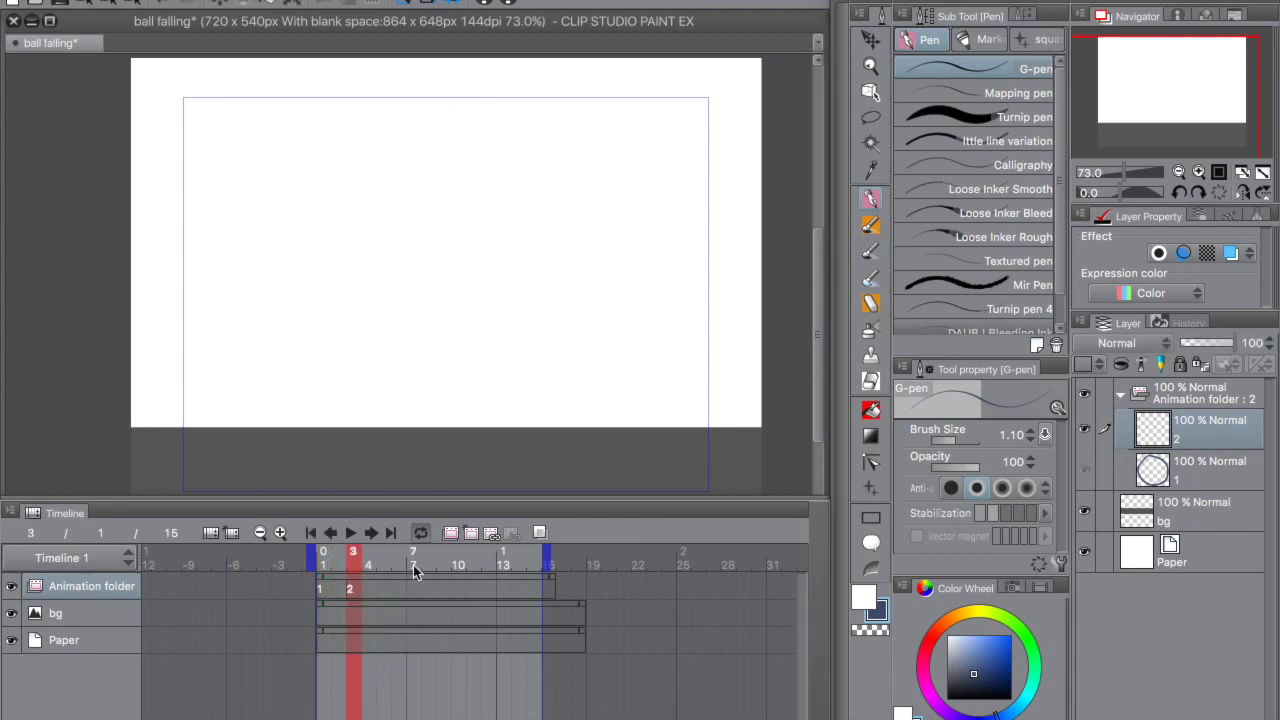
Undo the manually added cel 2 and its timeline assignment, and create a new animation cel directly at frame 3
key(super+z)
click(490, 534)
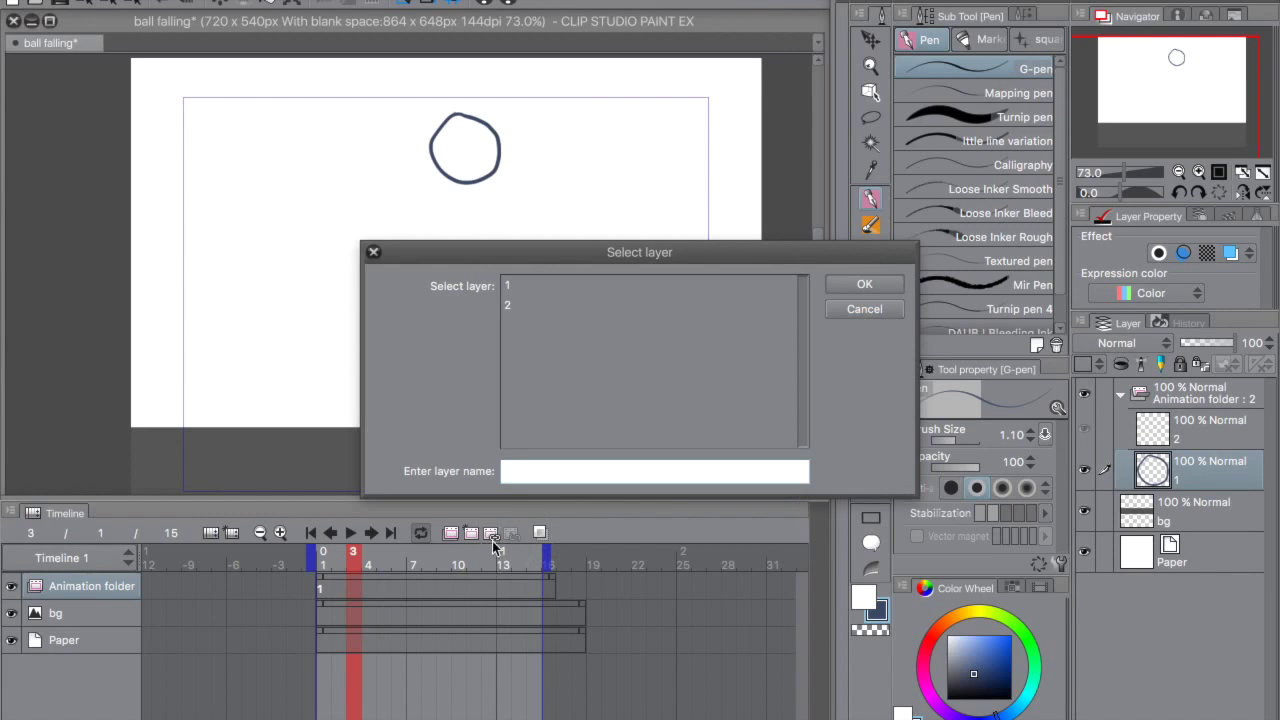
click(880, 311)
click(1223, 439)
key(super+z)
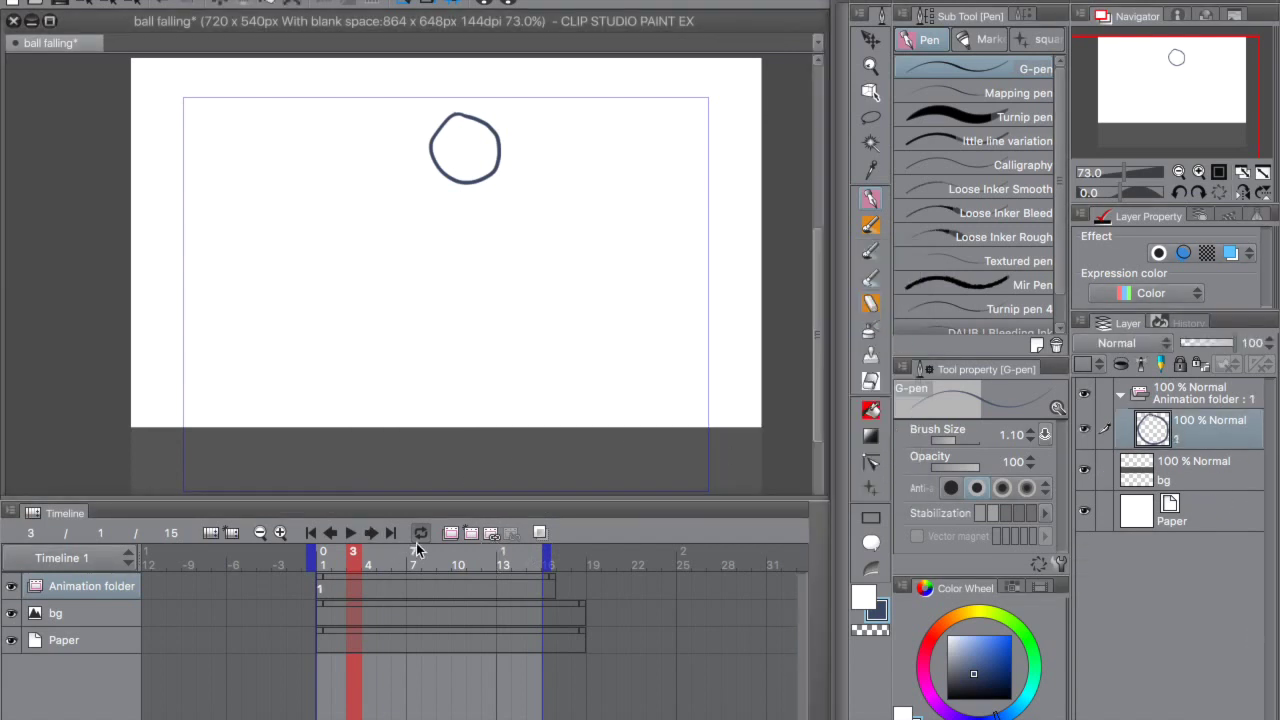
click(467, 532)
drag(436, 186, 462, 196)
key(super+z)
mouse_move(449, 118)
mouse_down()
mouse_move(438, 120)
mouse_move(453, 119)
mouse_up()
key(super+z)
drag(455, 180, 448, 228)
key(super+z)
Enable onion skin for the animation cels and make cel 2 the active layer
click(1222, 455)
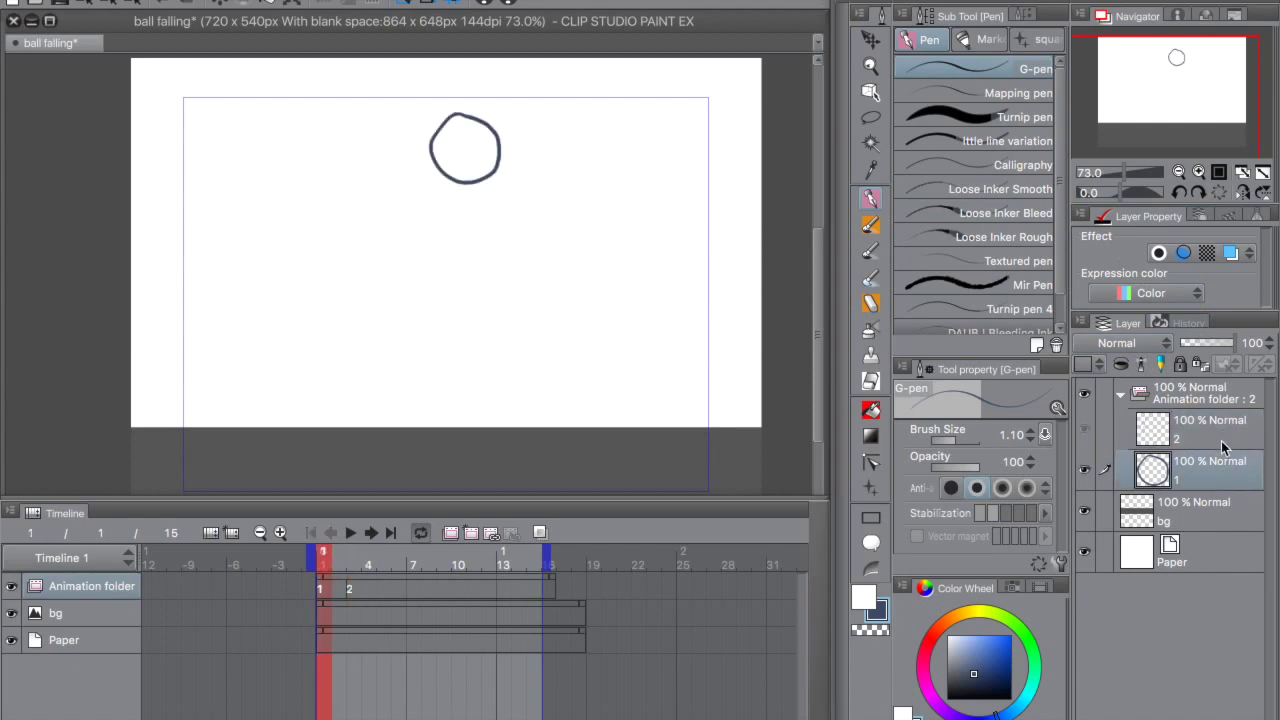
click(1222, 442)
click(251, 1)
click(251, 1)
click(1254, 476)
click(360, 1)
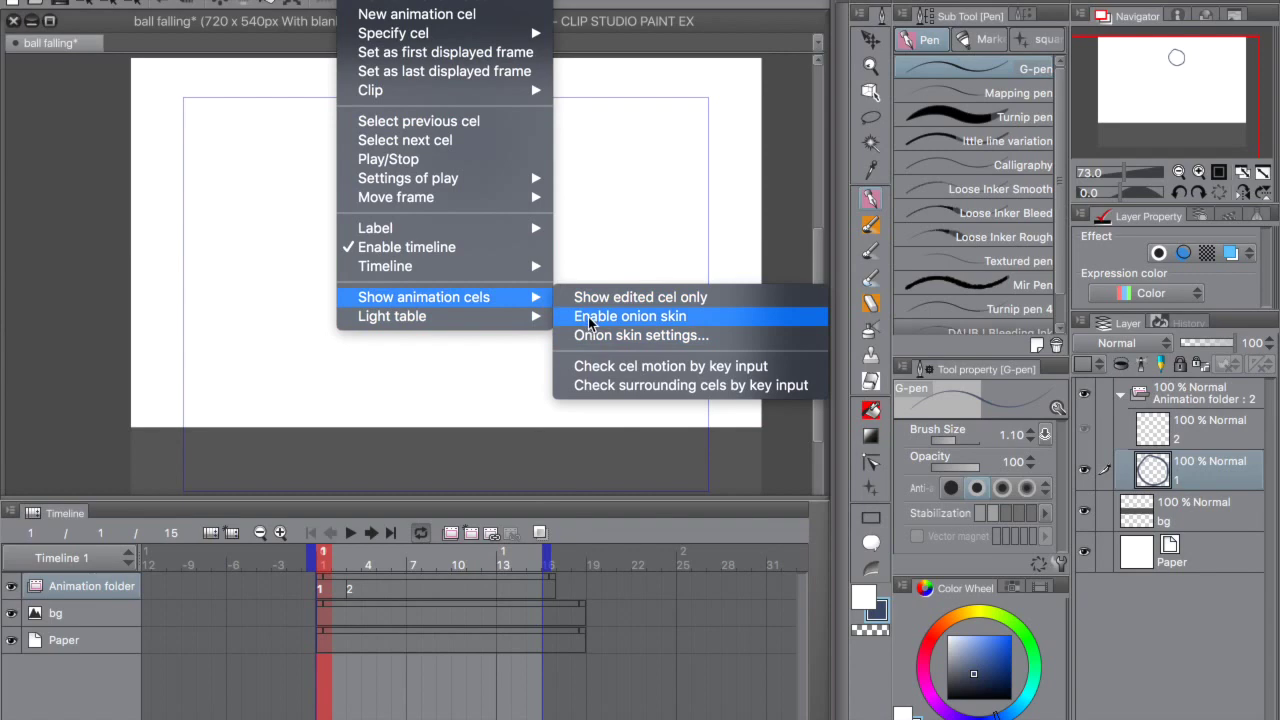
click(590, 316)
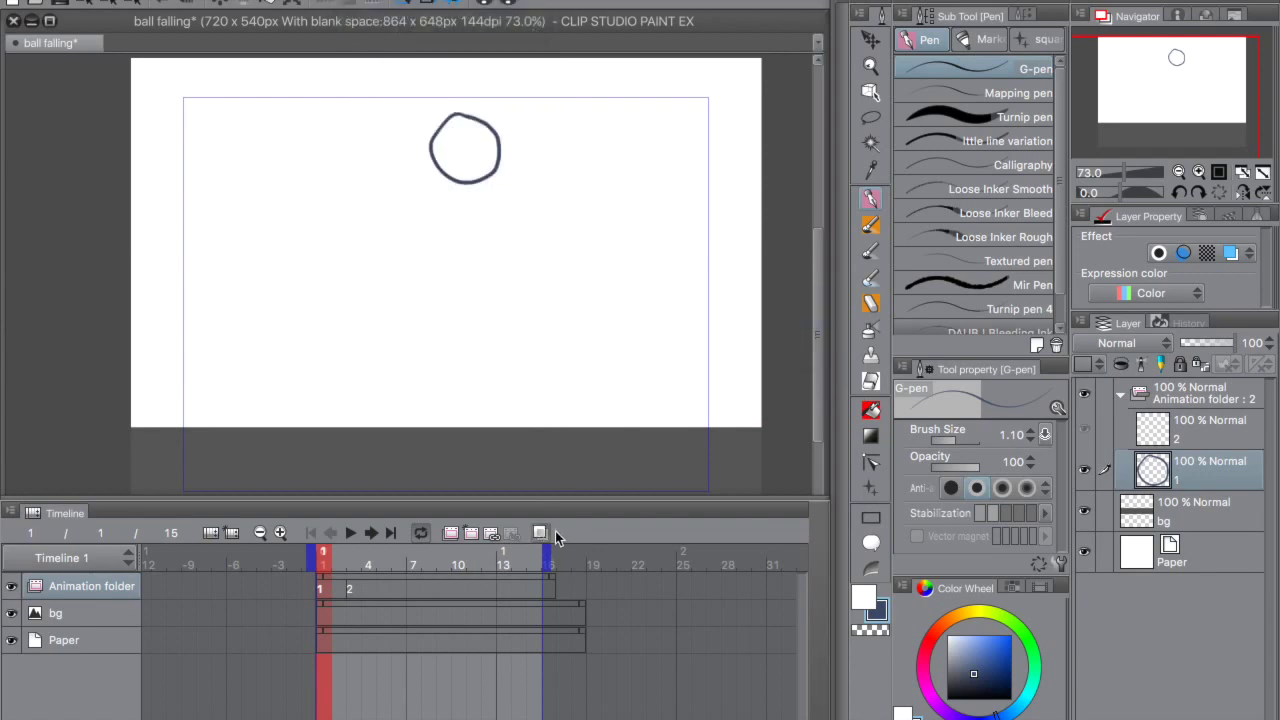
click(1233, 435)
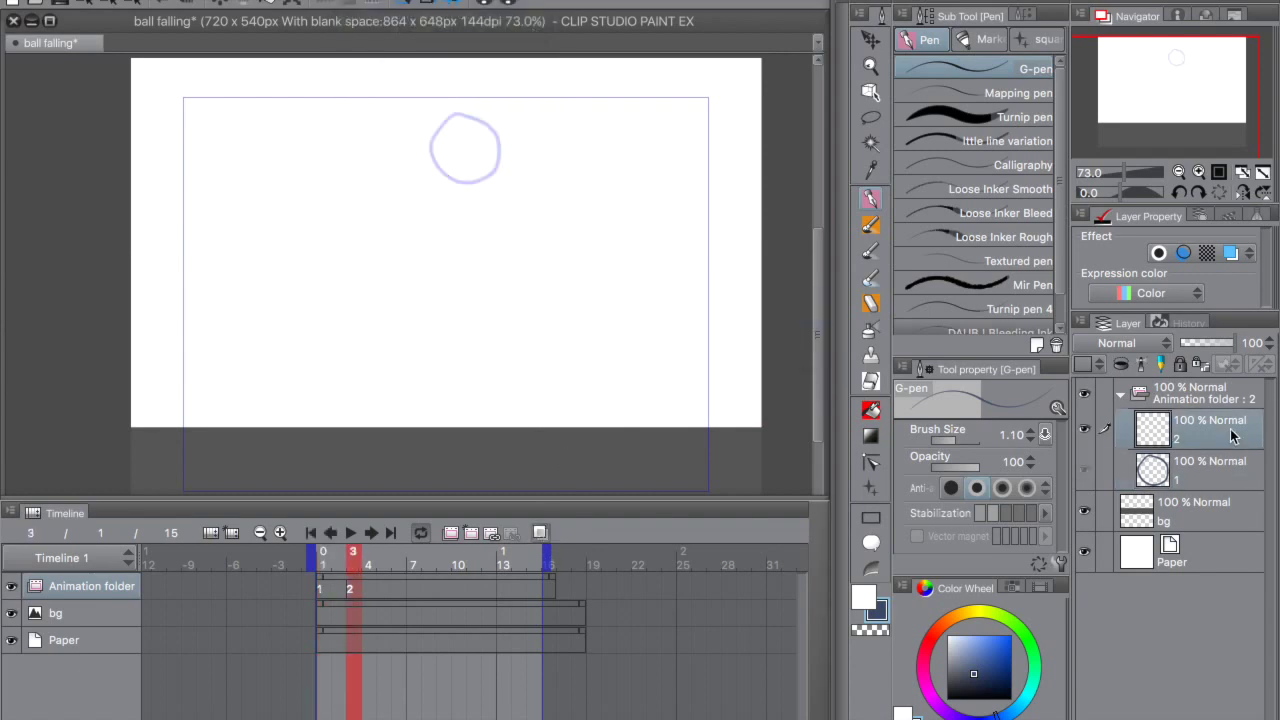
click(541, 535)
click(541, 535)
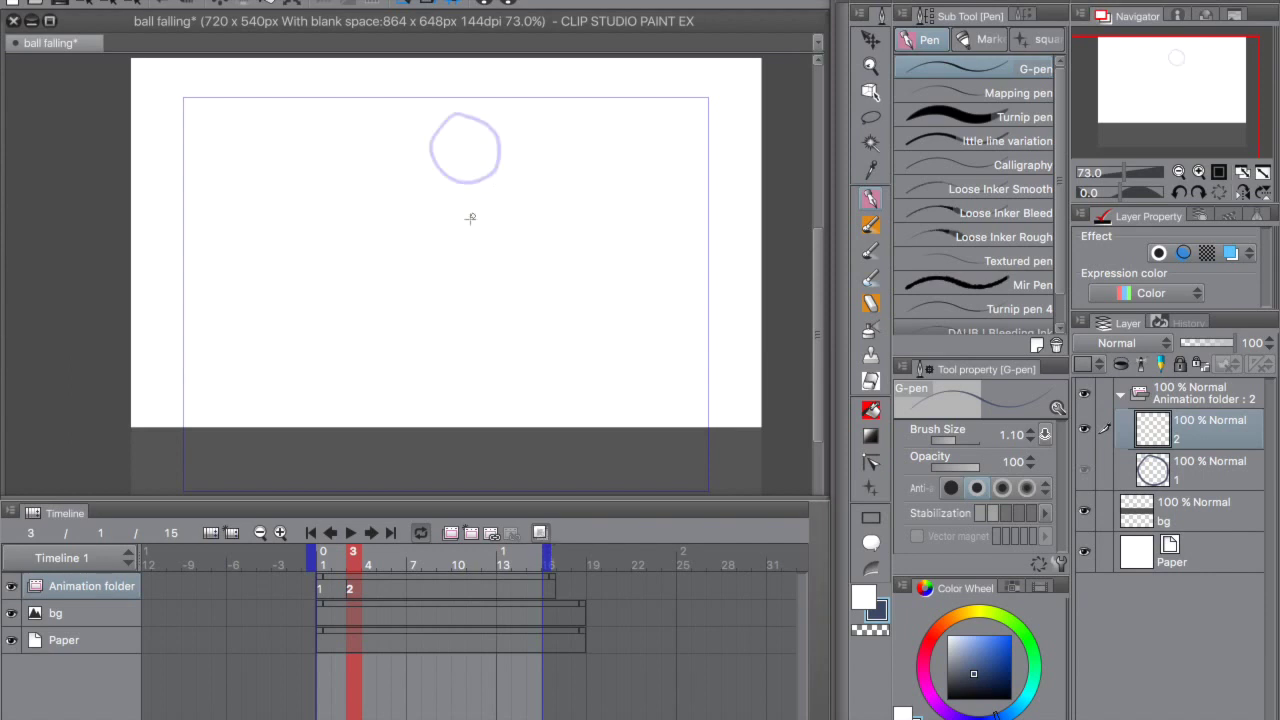
Draw the second ball outline on cel 2 slightly below the first ball, overlapping its onion-skin ghost
drag(454, 158, 470, 156)
key(super+z)
mouse_move(450, 165)
mouse_down()
mouse_move(439, 197)
mouse_move(503, 205)
mouse_move(491, 178)
mouse_move(454, 193)
mouse_move(456, 158)
mouse_up()
key(super+z)
key(super+z)
key(super+z)
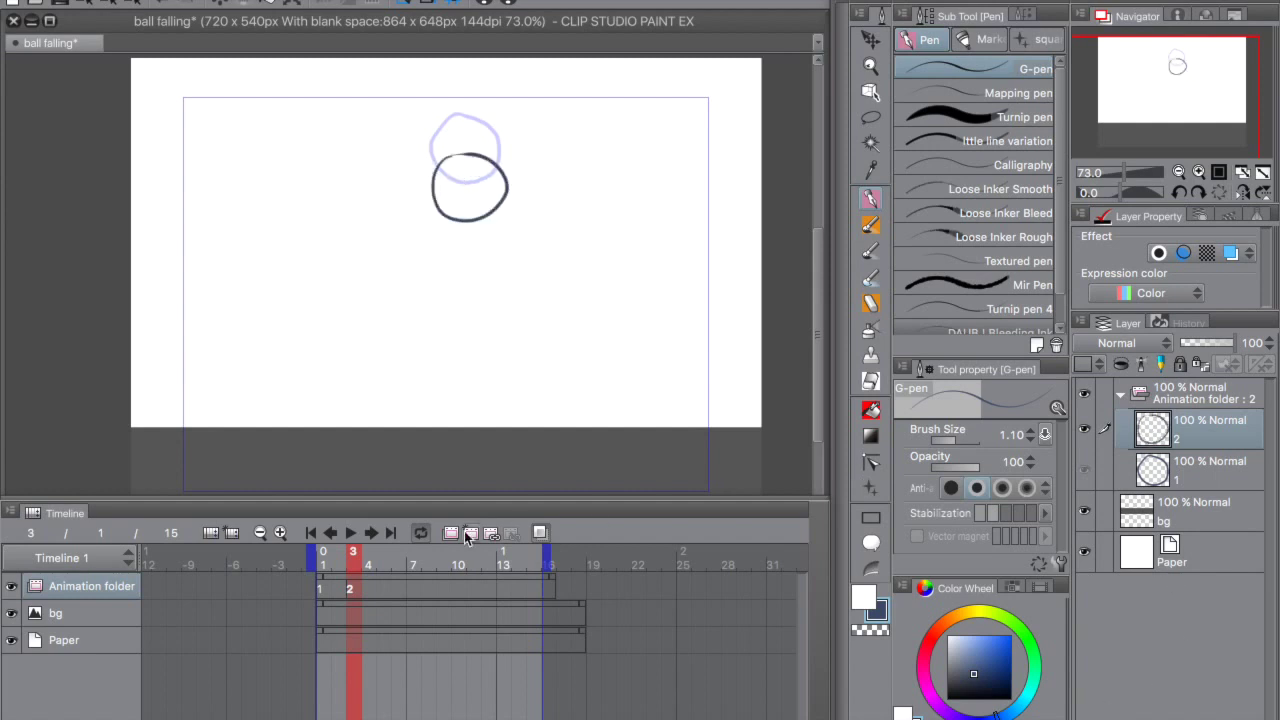
Shorten the timeline's playback range to 10 frames and create a new animation cel at frame 5
click(414, 565)
click(385, 563)
drag(547, 558, 473, 560)
click(471, 533)
Draw a vertically stretched oval ball on cel 3, between the second ball and the ground
mouse_move(457, 280)
mouse_down()
mouse_move(446, 333)
mouse_move(447, 300)
mouse_move(471, 281)
mouse_move(444, 301)
mouse_move(450, 269)
mouse_up()
key(super+z)
key(super+z)
mouse_move(1193, 104)
mouse_down()
mouse_move(1188, 120)
mouse_move(1196, 112)
mouse_up()
key(super+z)
mouse_move(445, 246)
mouse_down()
mouse_move(458, 243)
mouse_move(474, 313)
mouse_move(449, 236)
mouse_up()
key(super+z)
key(super+z)
click(419, 566)
click(401, 565)
mouse_move(482, 365)
mouse_down()
mouse_move(417, 371)
mouse_move(462, 358)
mouse_up()
key(super+z)
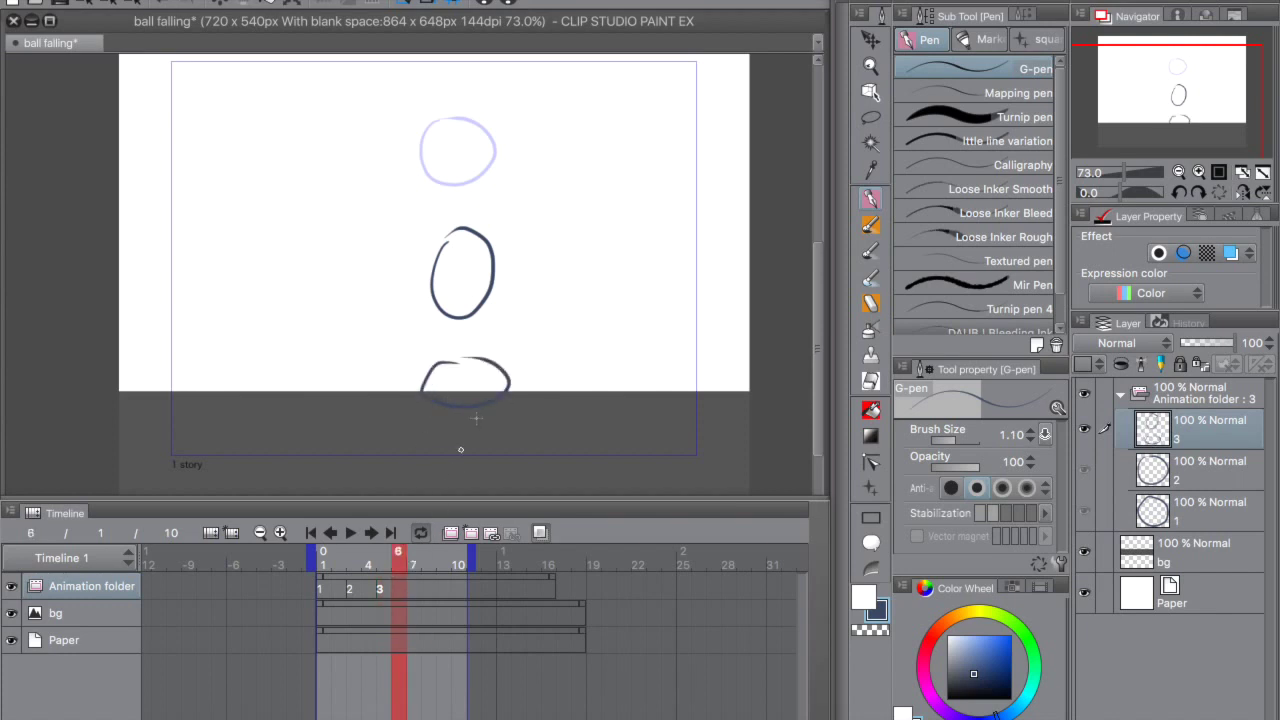
click(368, 537)
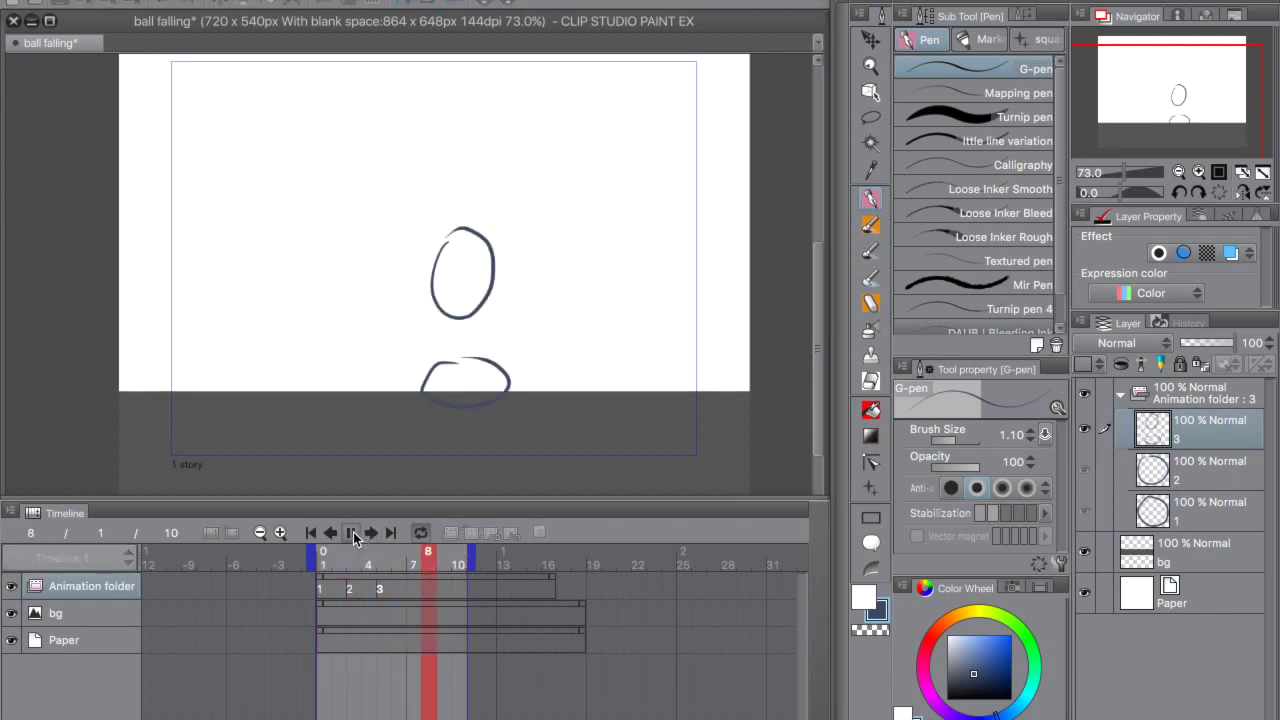
Create a new animation cel at frame 7 and draw a wide, squashed ball touching the ground
click(413, 566)
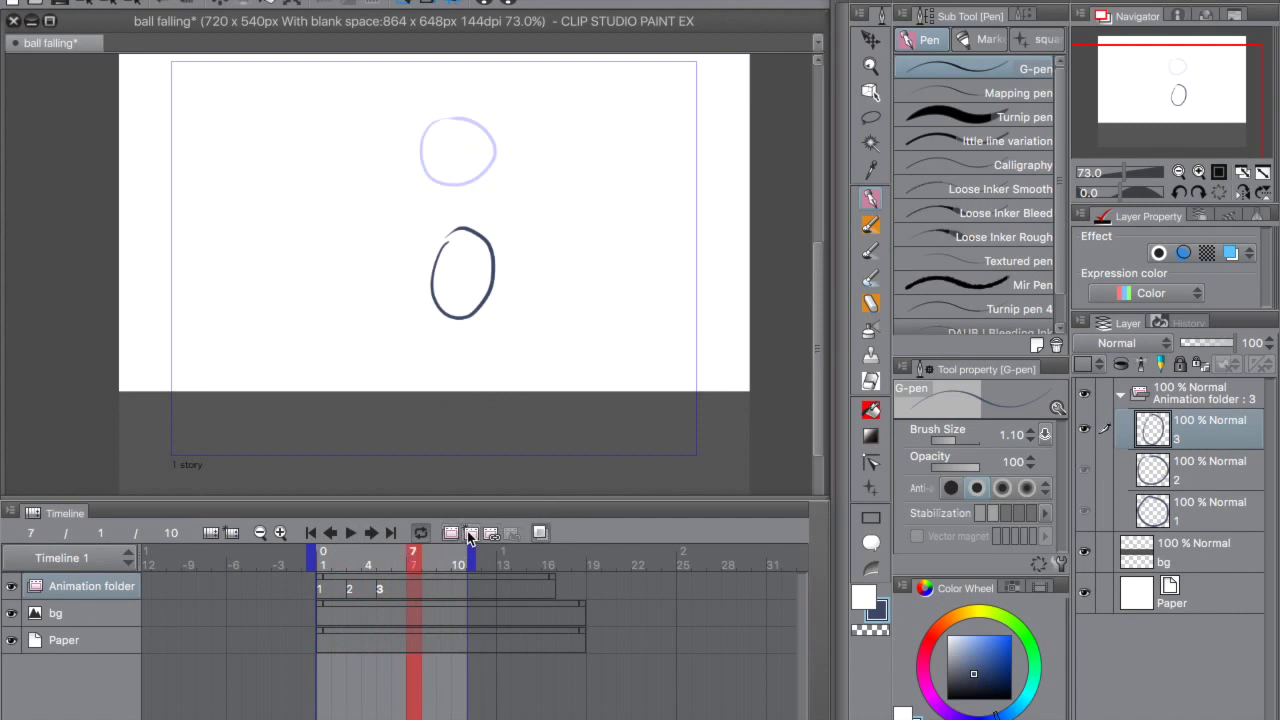
click(470, 532)
mouse_move(453, 342)
mouse_down()
mouse_move(430, 385)
mouse_move(456, 347)
mouse_move(438, 352)
mouse_move(468, 345)
mouse_up()
key(super+z)
key(super+z)
Recolor the ground a lighter blue by filling a new layer clipped to bg and merging it down into bg
click(1208, 595)
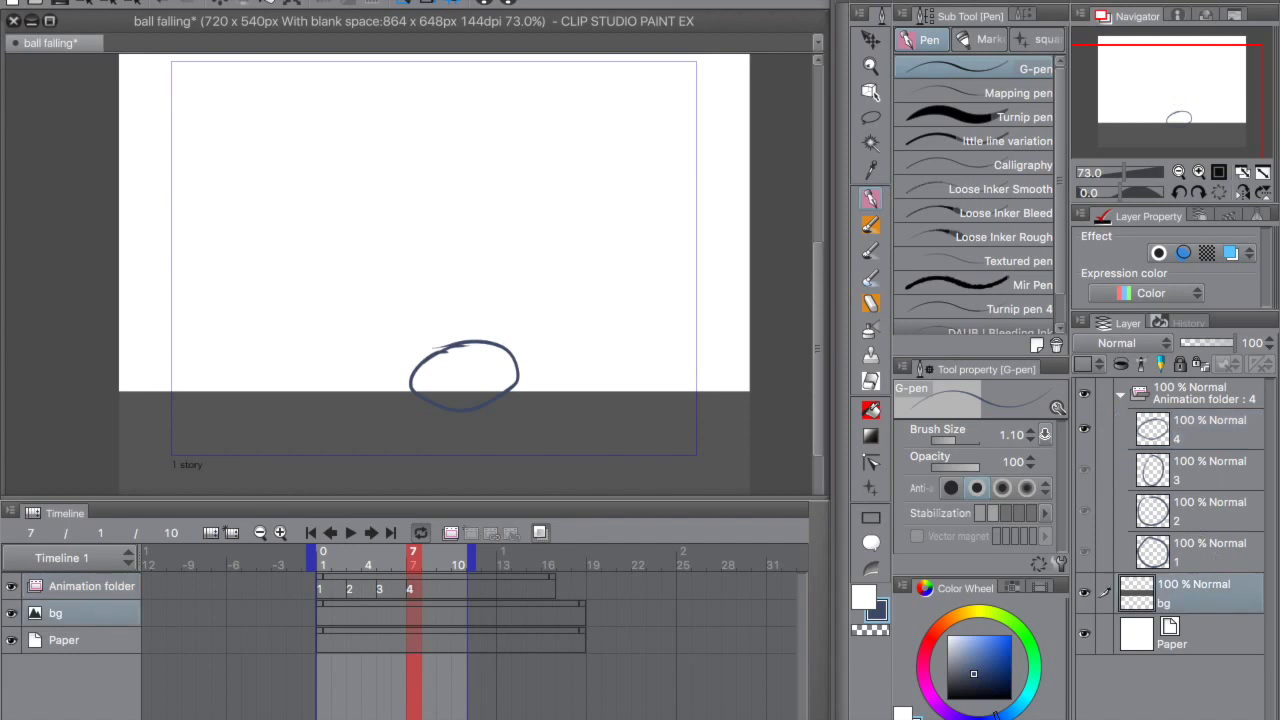
key(super+shift+n)
click(1121, 364)
click(975, 657)
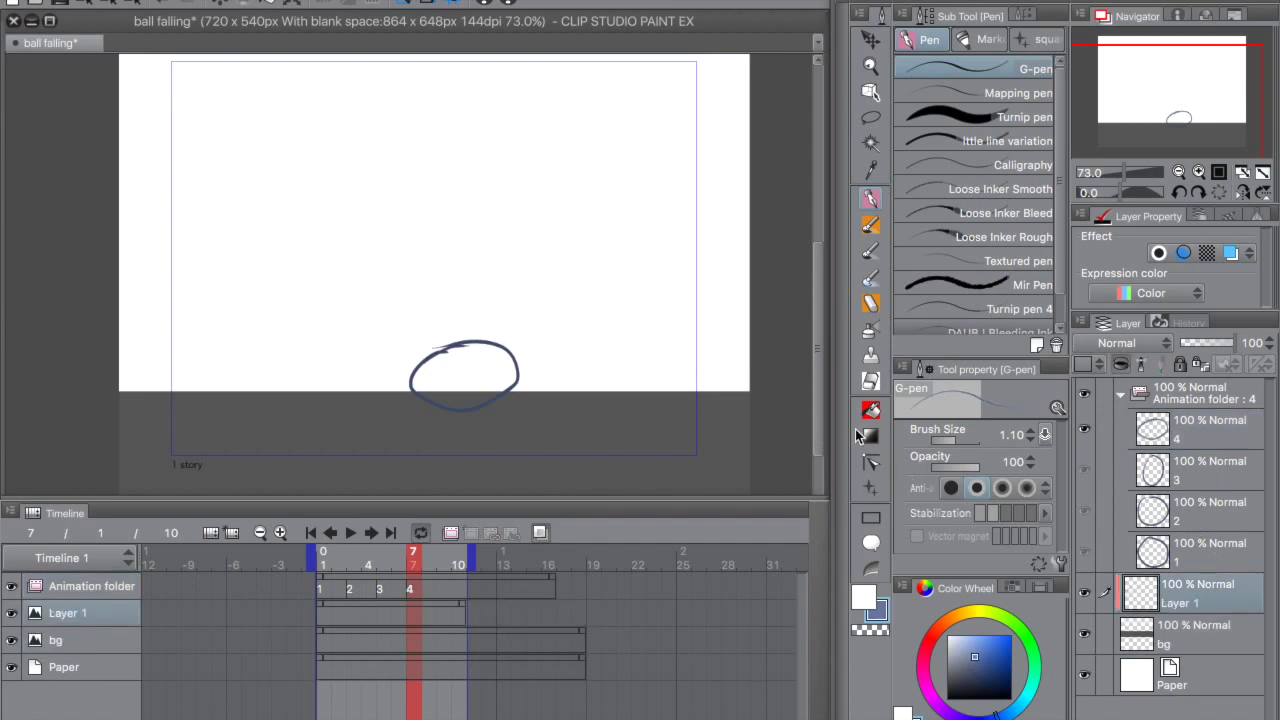
click(871, 410)
click(736, 394)
key(super+e)
click(1200, 430)
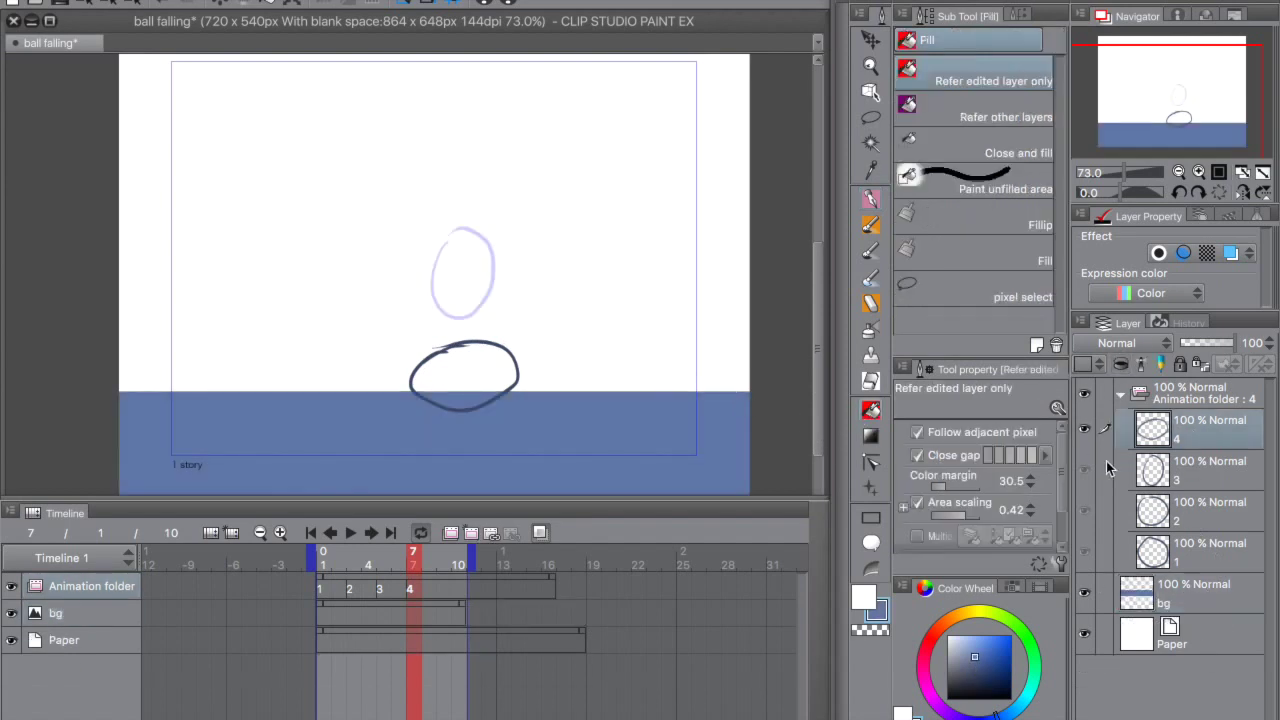
Play back the animation and shorten the playback range to 8 frames
click(353, 537)
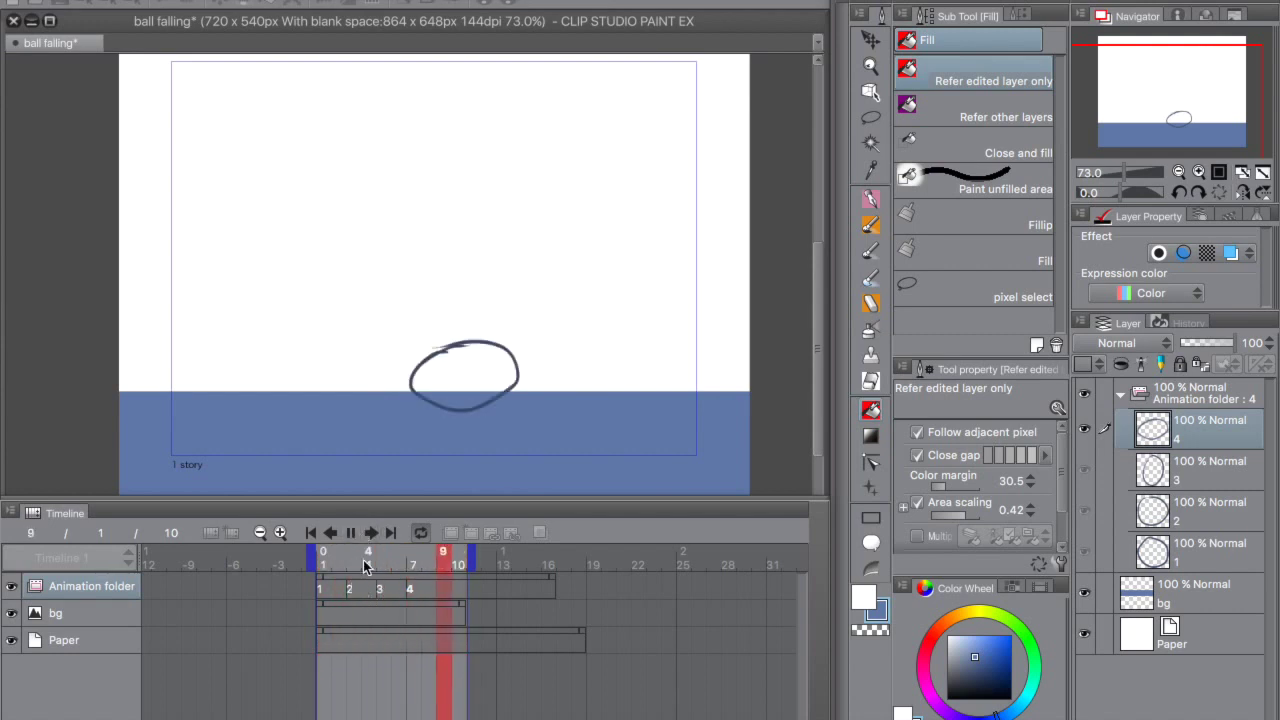
click(352, 537)
drag(470, 562, 442, 565)
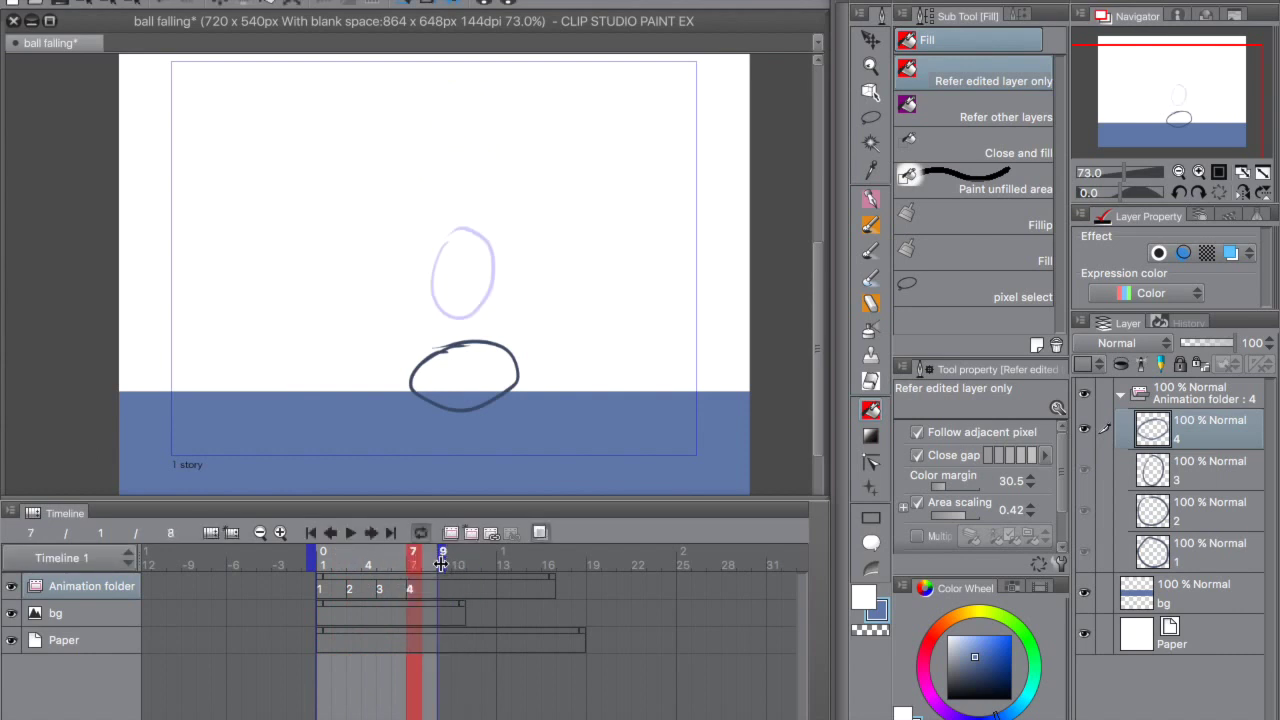
Step through the cels assigned at frames 3, 5 and 7 on the timeline to examine their positions
click(350, 593)
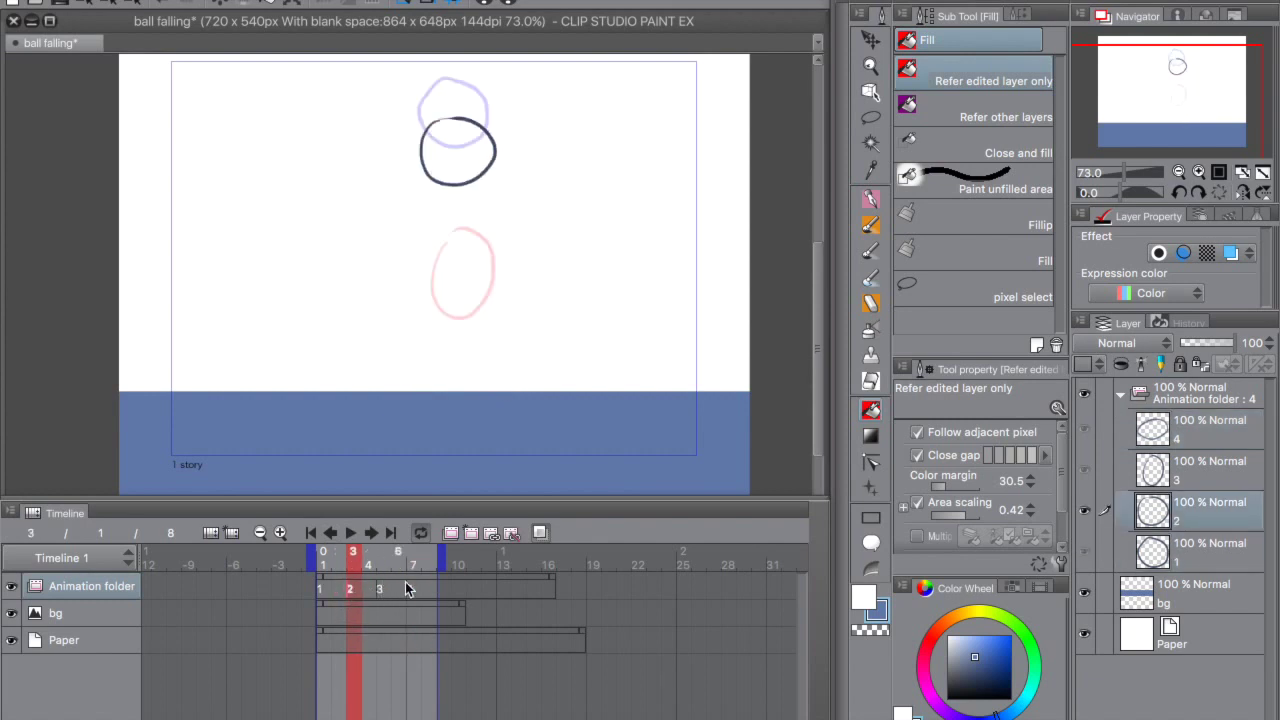
click(381, 591)
drag(382, 588, 410, 571)
click(414, 577)
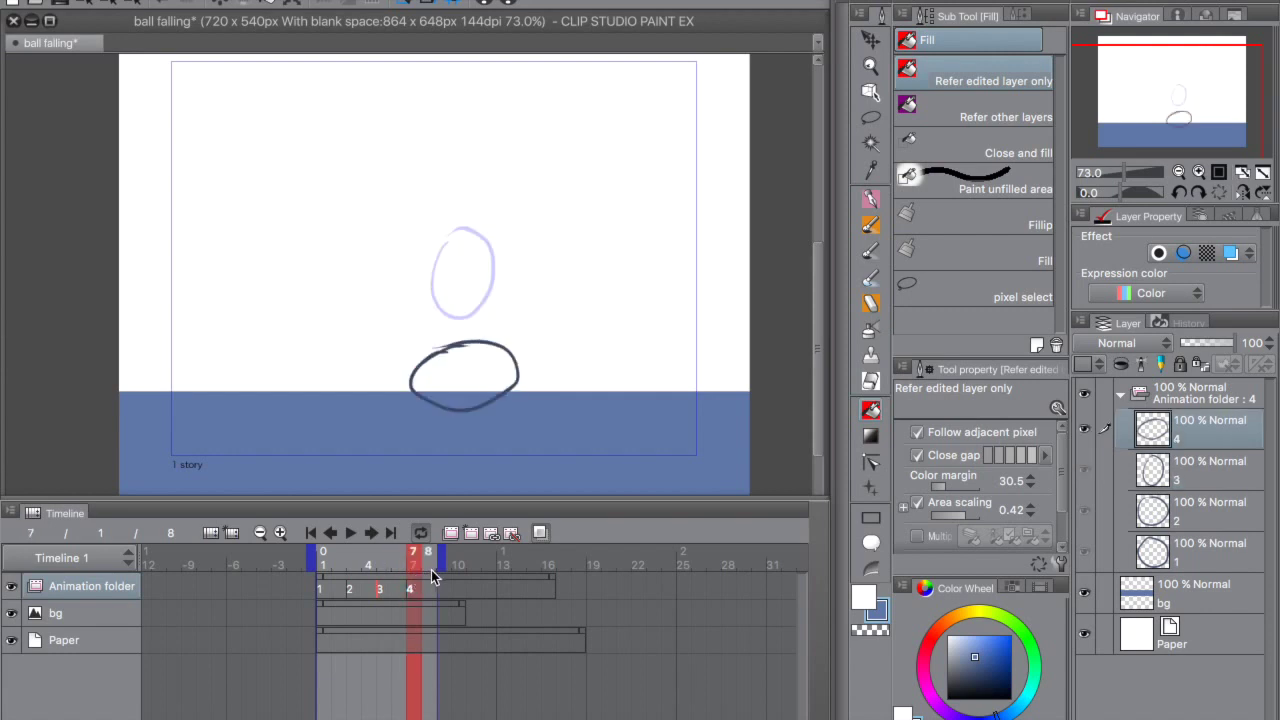
click(352, 598)
drag(427, 585, 430, 588)
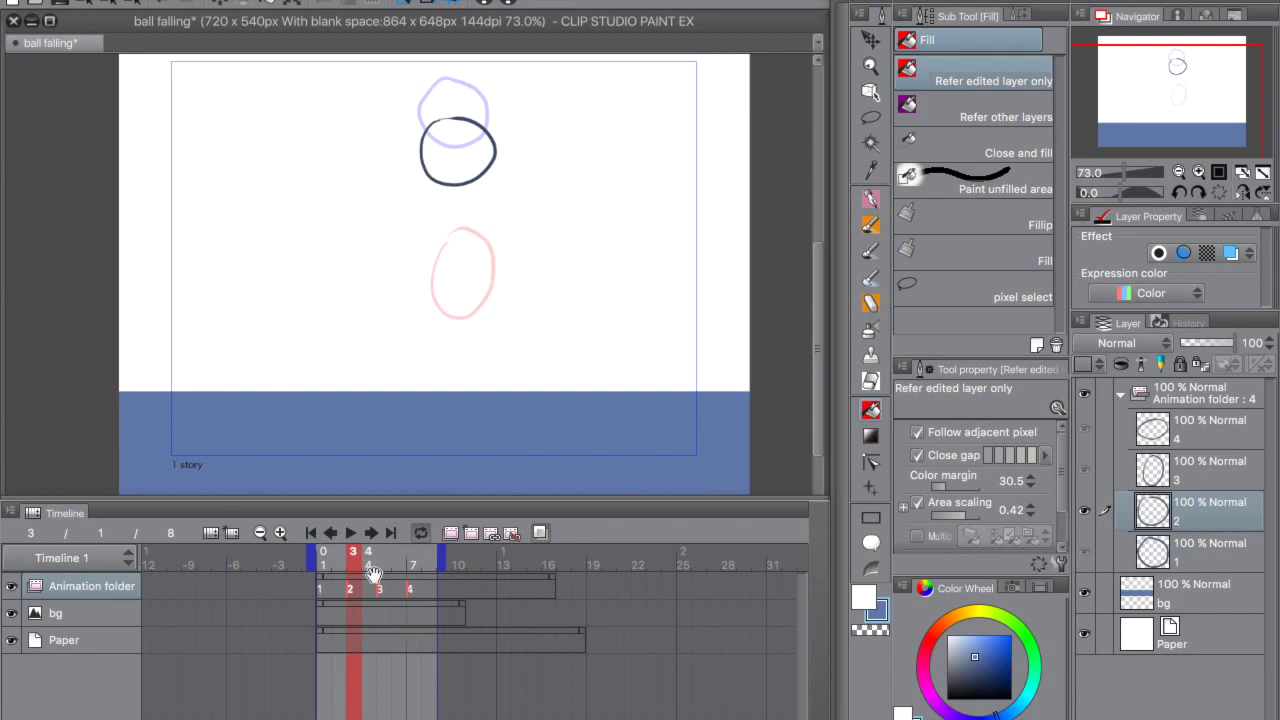
click(420, 607)
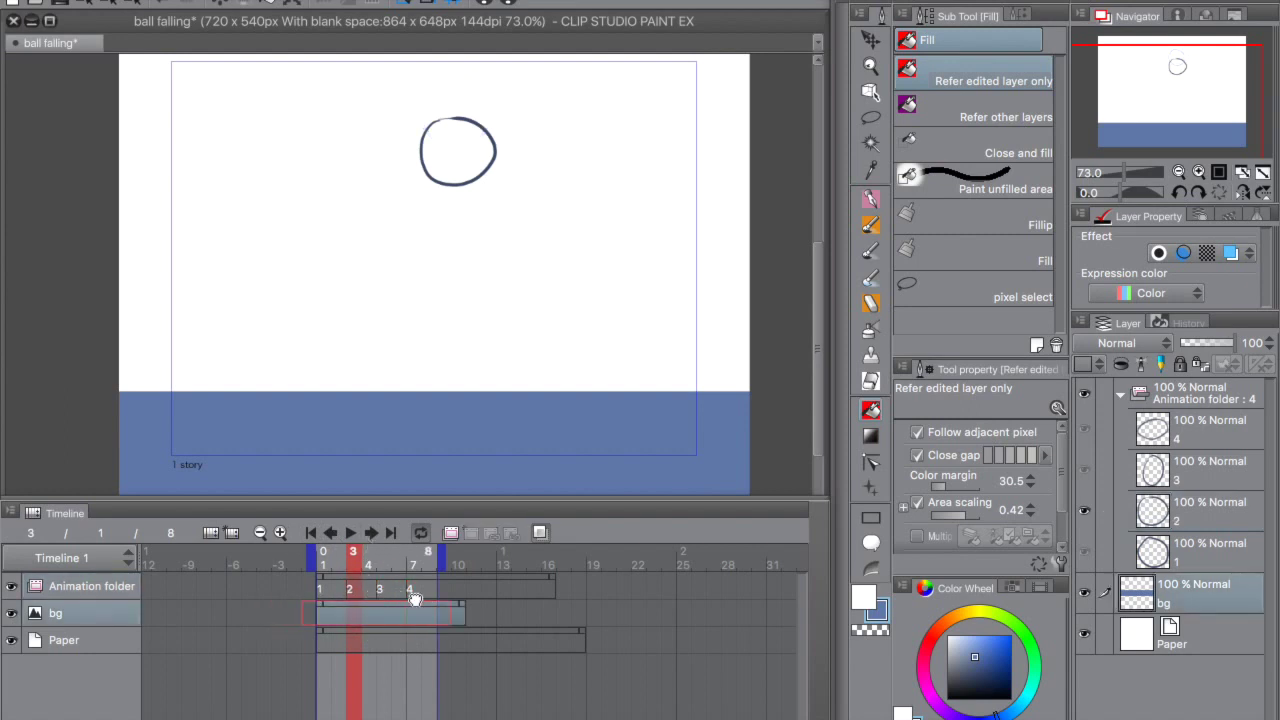
click(490, 588)
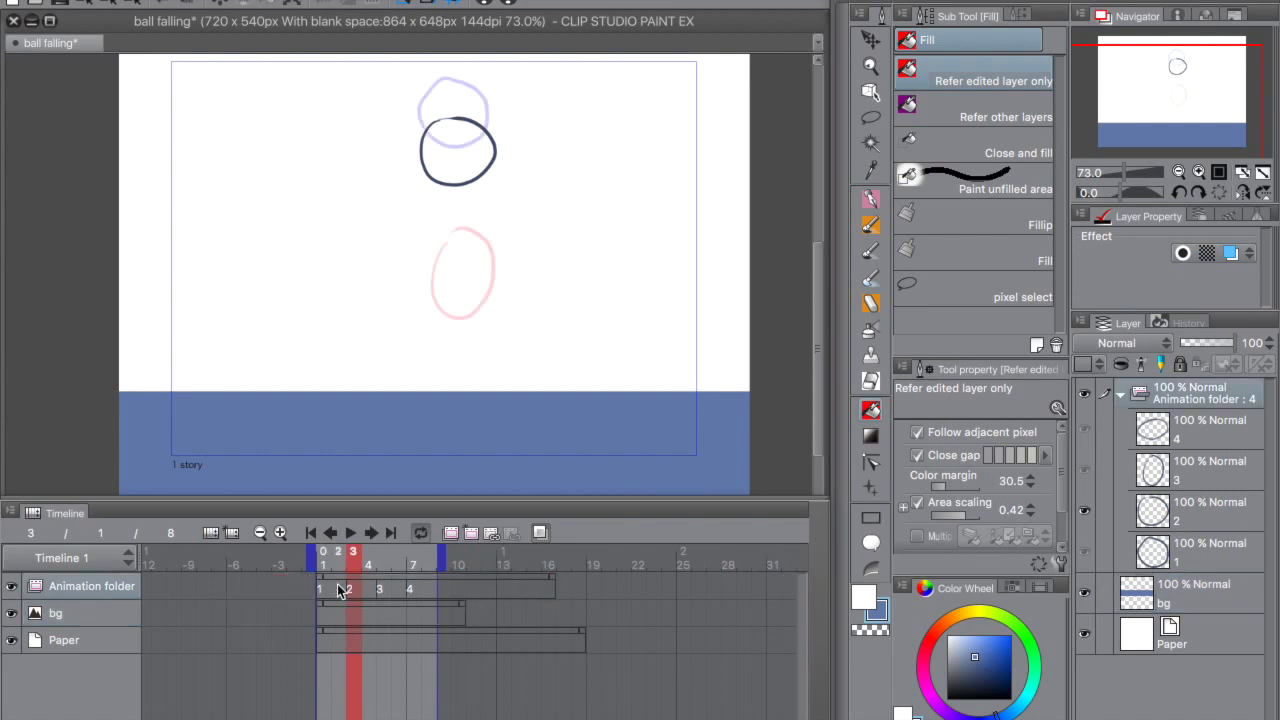
Move cel 2 on the animation folder's timeline track to frame 2
drag(329, 589, 336, 591)
click(402, 598)
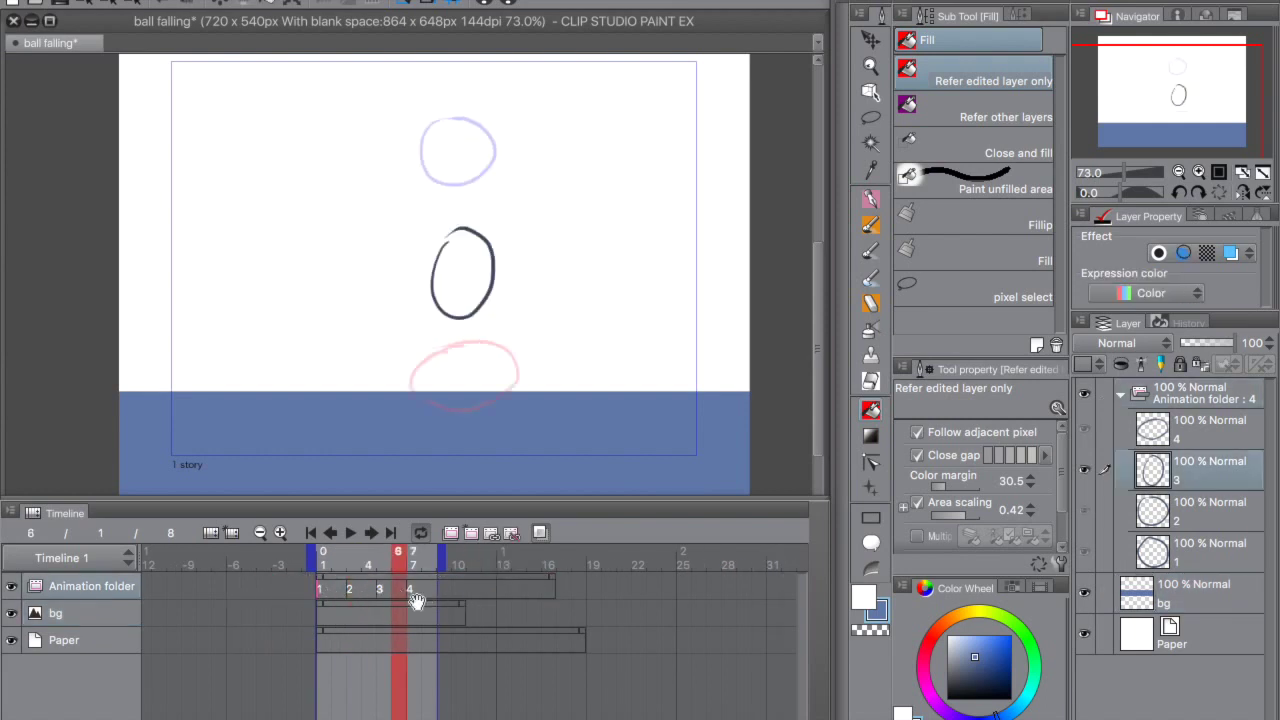
click(386, 589)
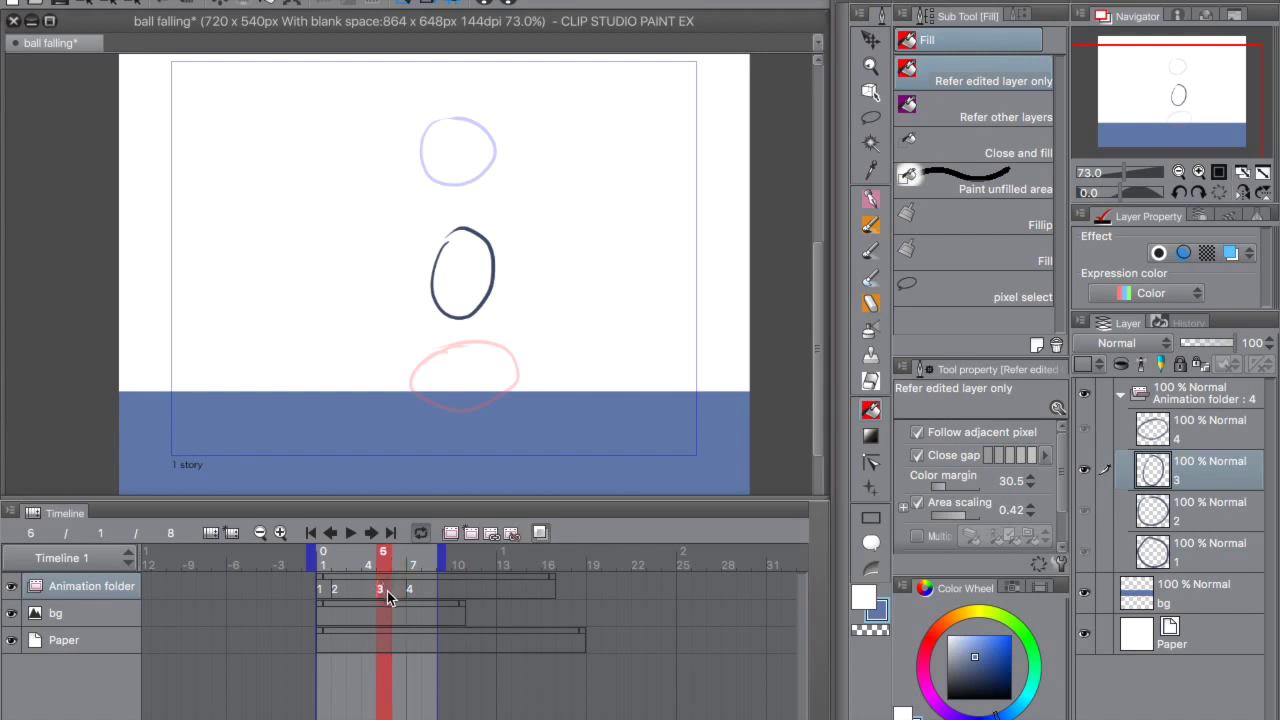
Select the entries for cels 2 and 4 on the timeline and delete those cel assignments
click(413, 591)
click(338, 592)
click(387, 589)
click(319, 569)
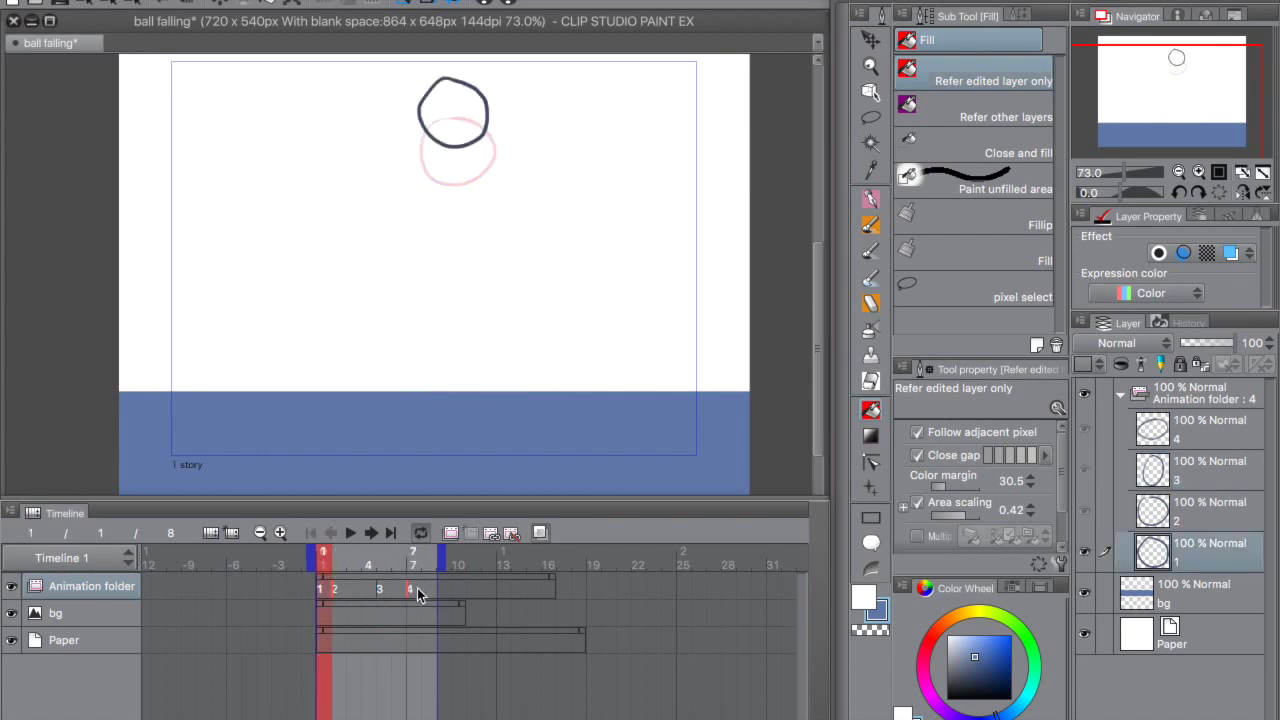
click(404, 569)
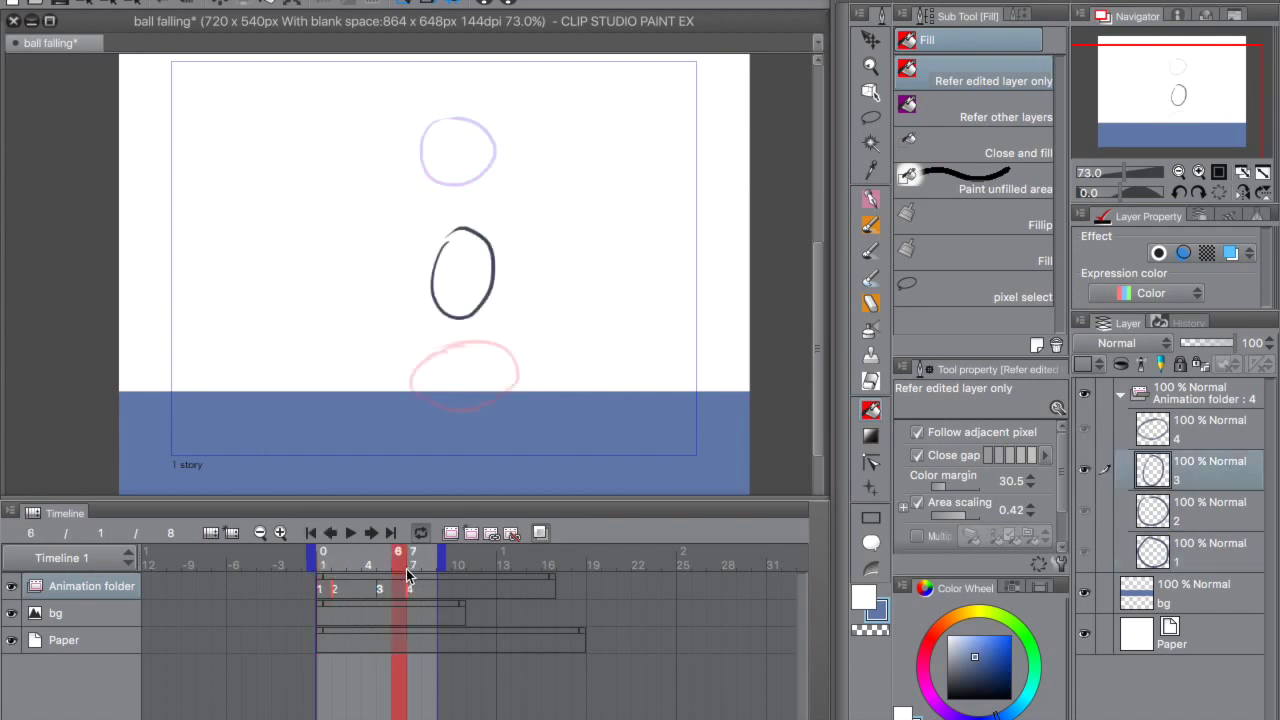
click(344, 565)
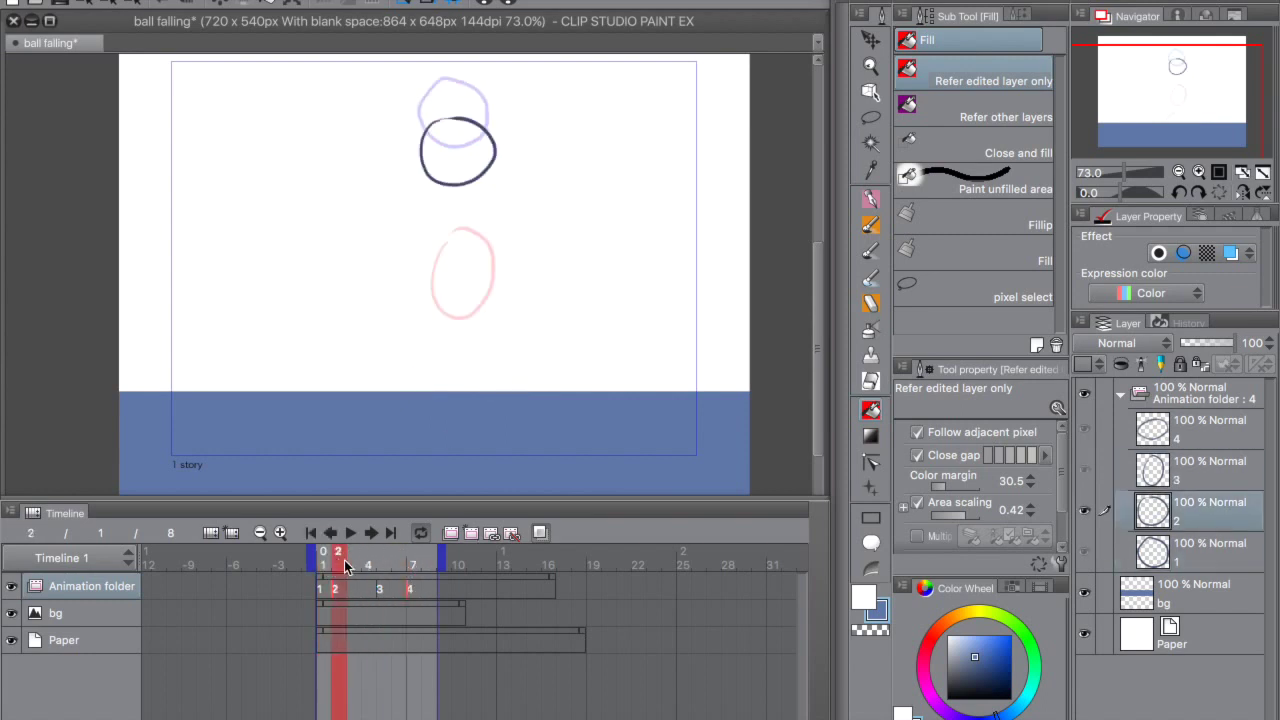
click(514, 535)
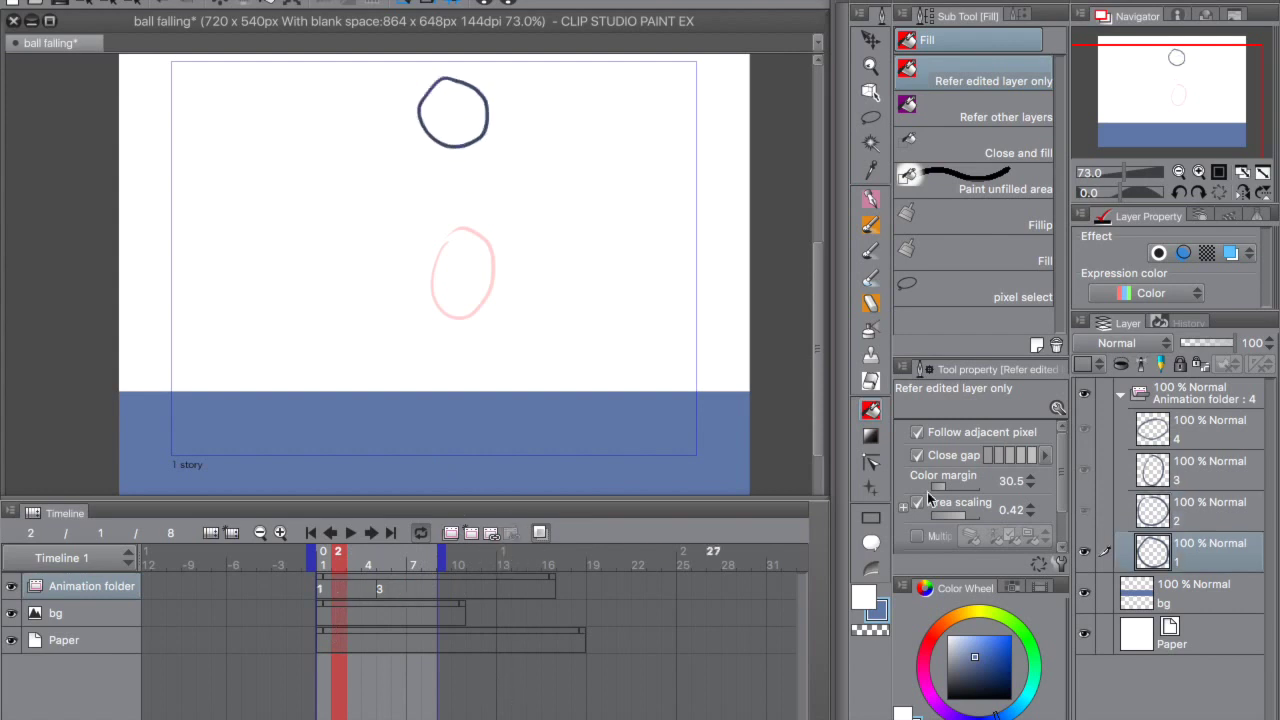
Assign the existing cel 2 to frame 2 of the animation folder's track again
click(1228, 520)
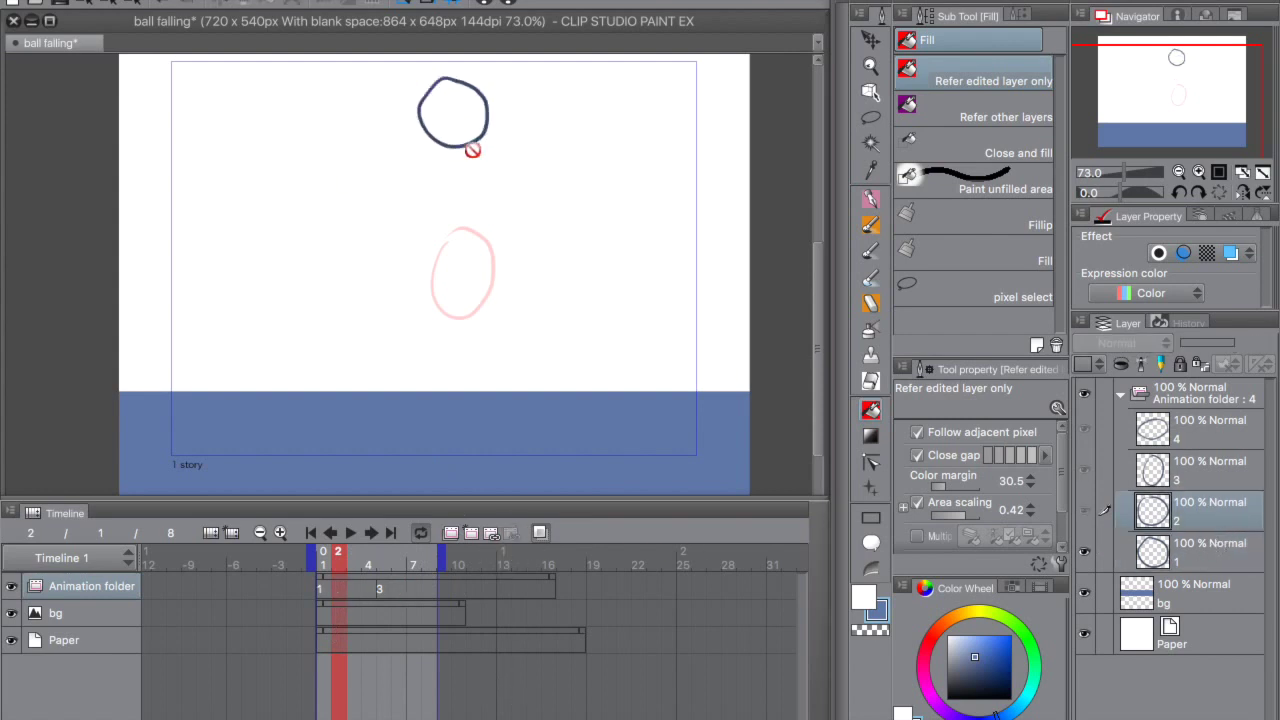
click(350, 533)
click(355, 549)
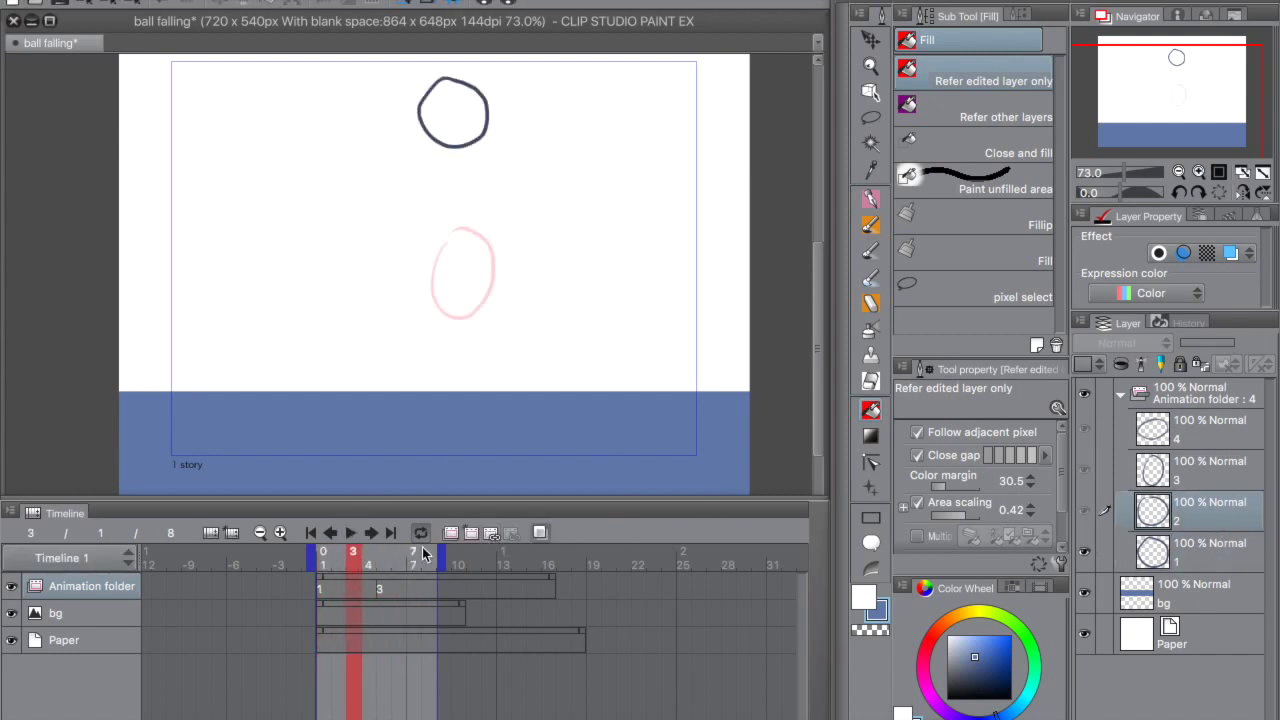
right_click(357, 590)
click(350, 582)
click(340, 588)
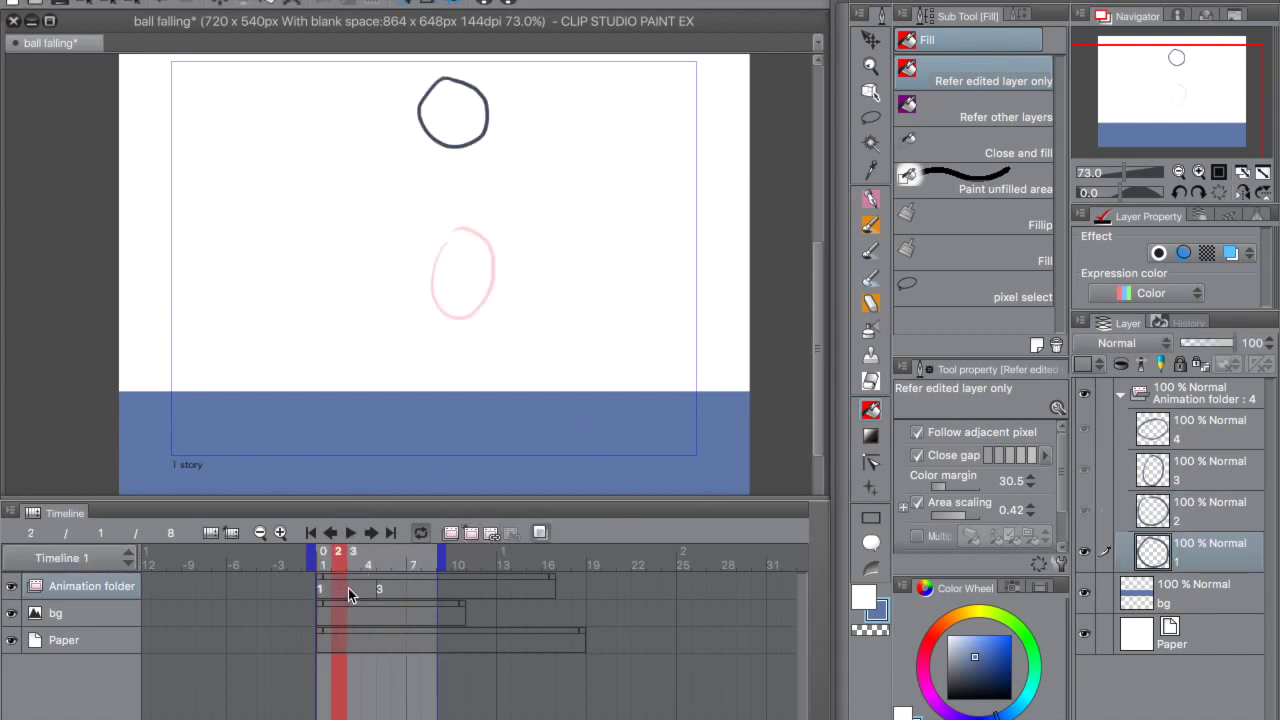
right_click(341, 586)
click(364, 648)
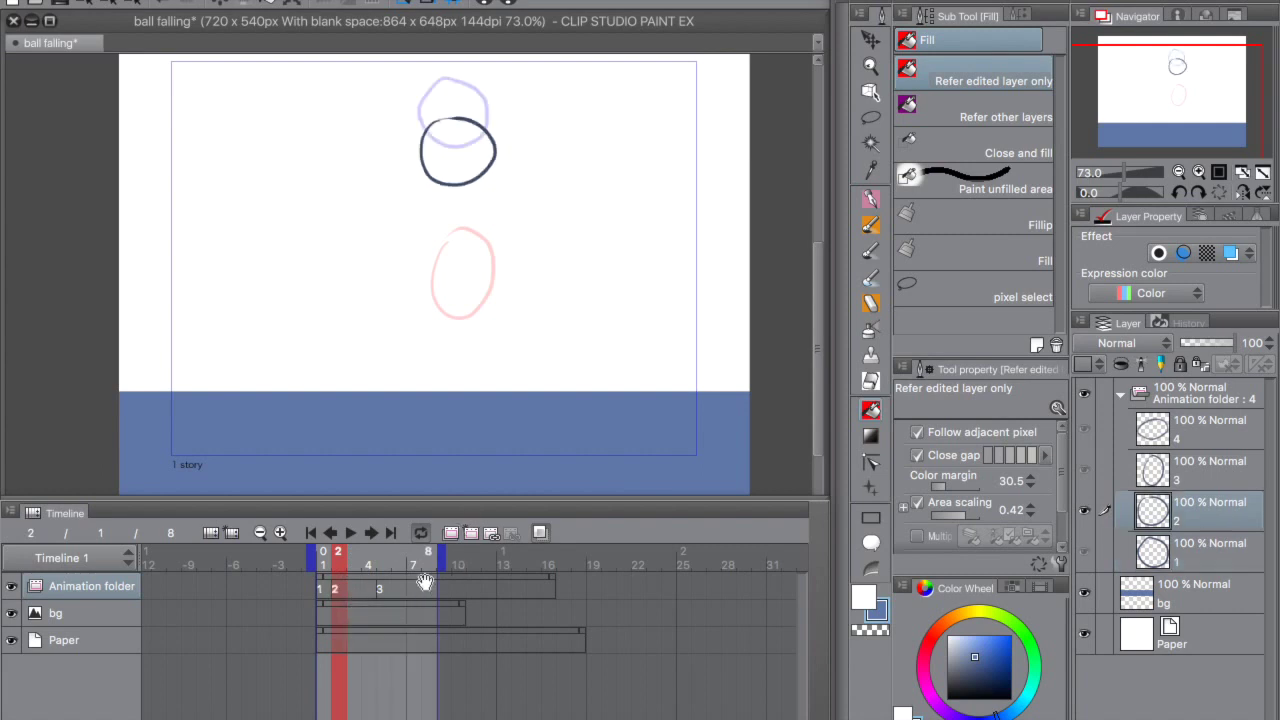
Select cel layers 3, 4, 1 and 2 in turn to check which are assigned to the timeline
click(1210, 470)
click(1213, 438)
click(1203, 550)
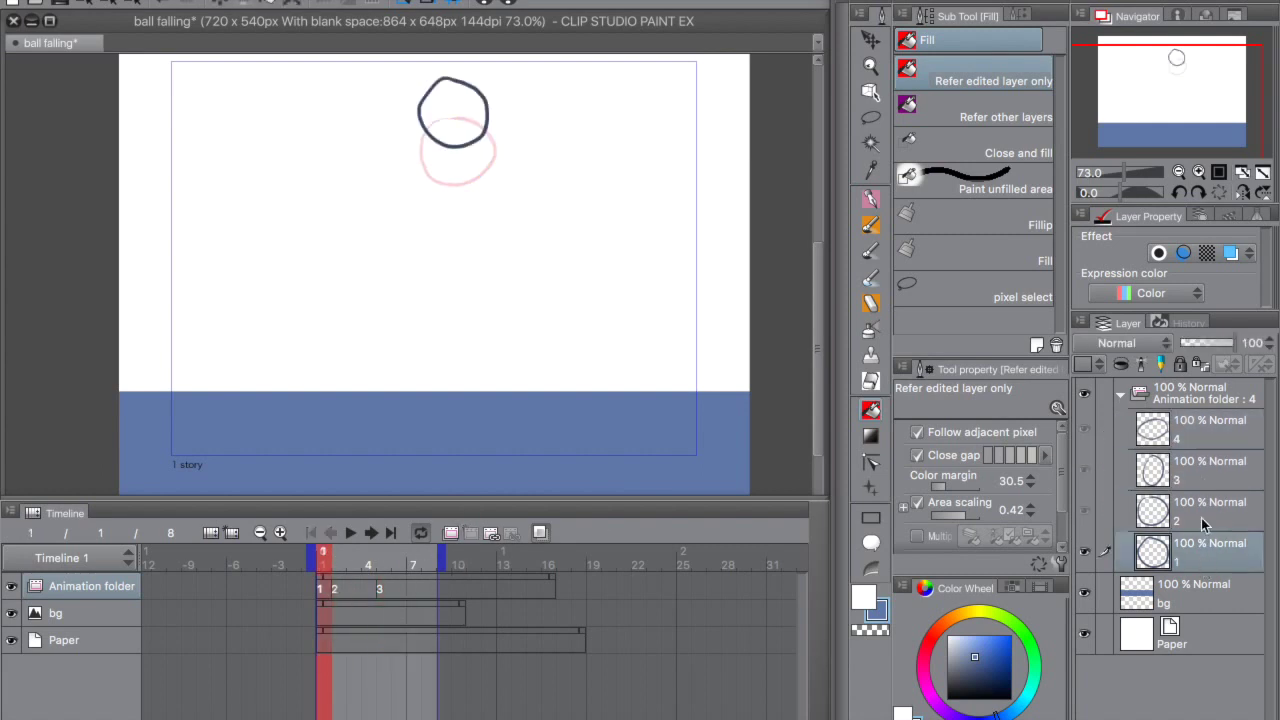
click(1201, 518)
click(413, 558)
drag(363, 547, 337, 567)
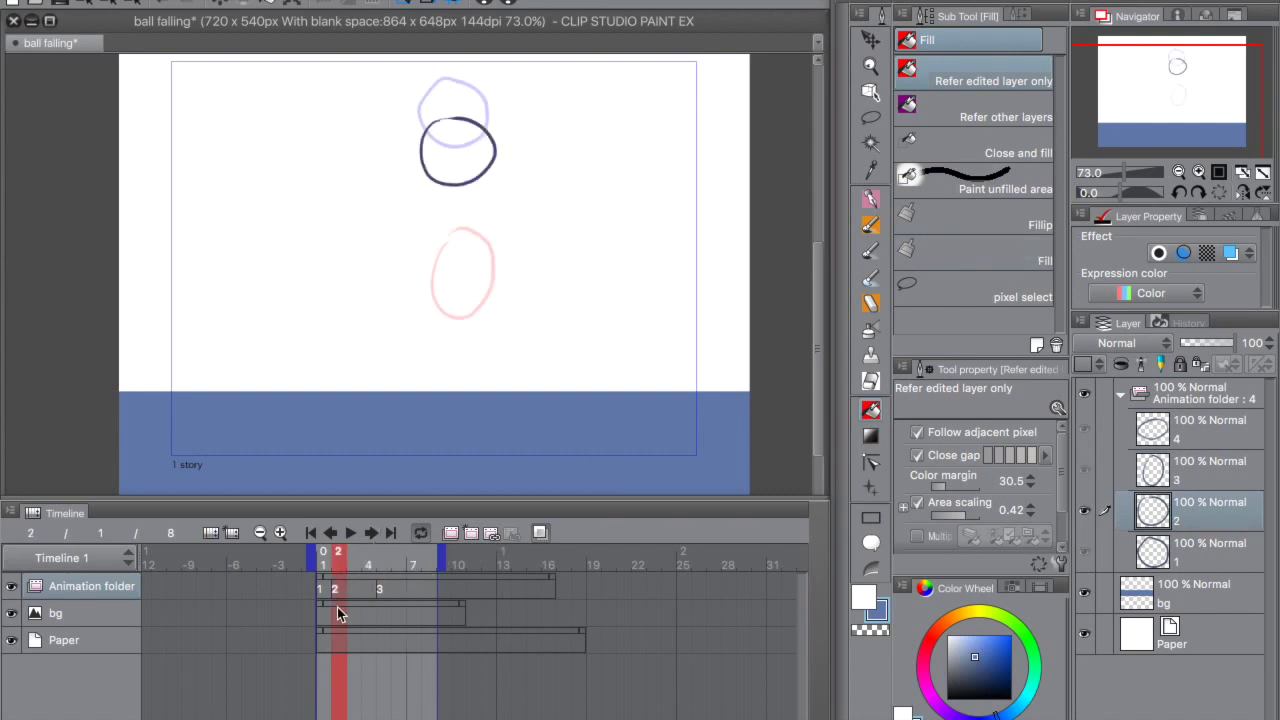
Assign cel 4 to frame 7 on the timeline, play back the animation and return to frame 1
click(424, 586)
click(411, 586)
click(450, 684)
click(350, 533)
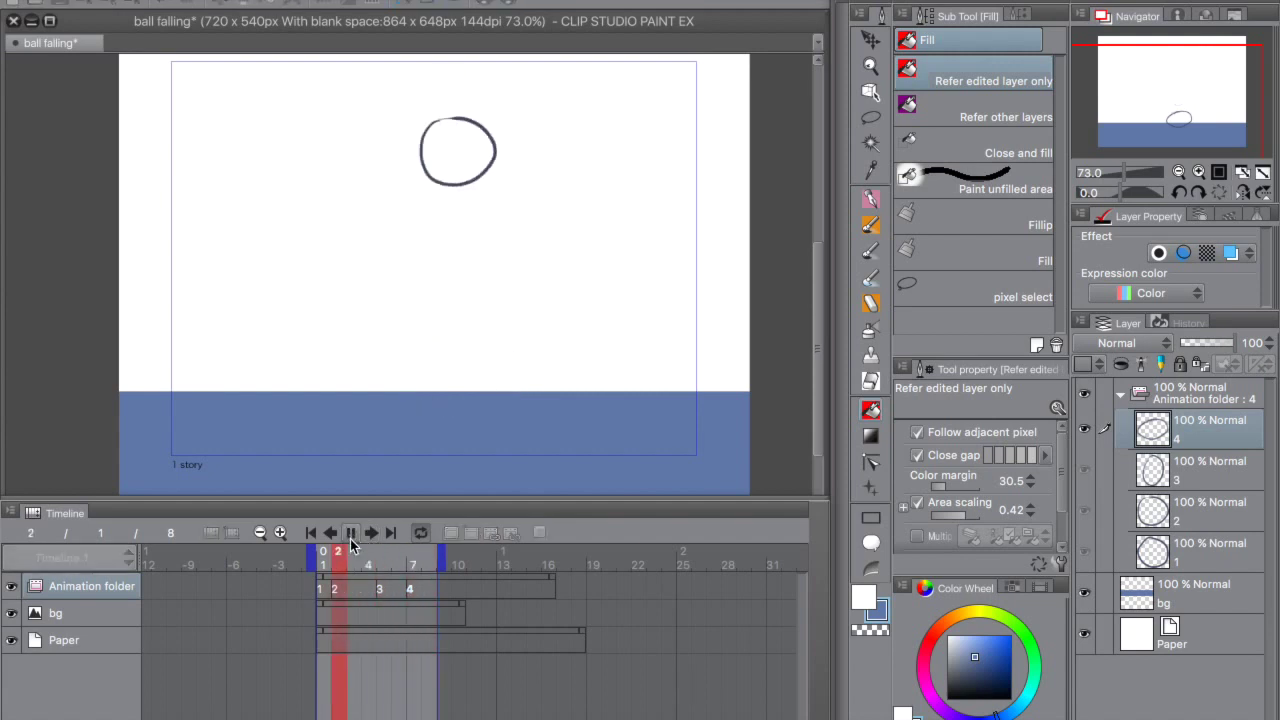
click(330, 570)
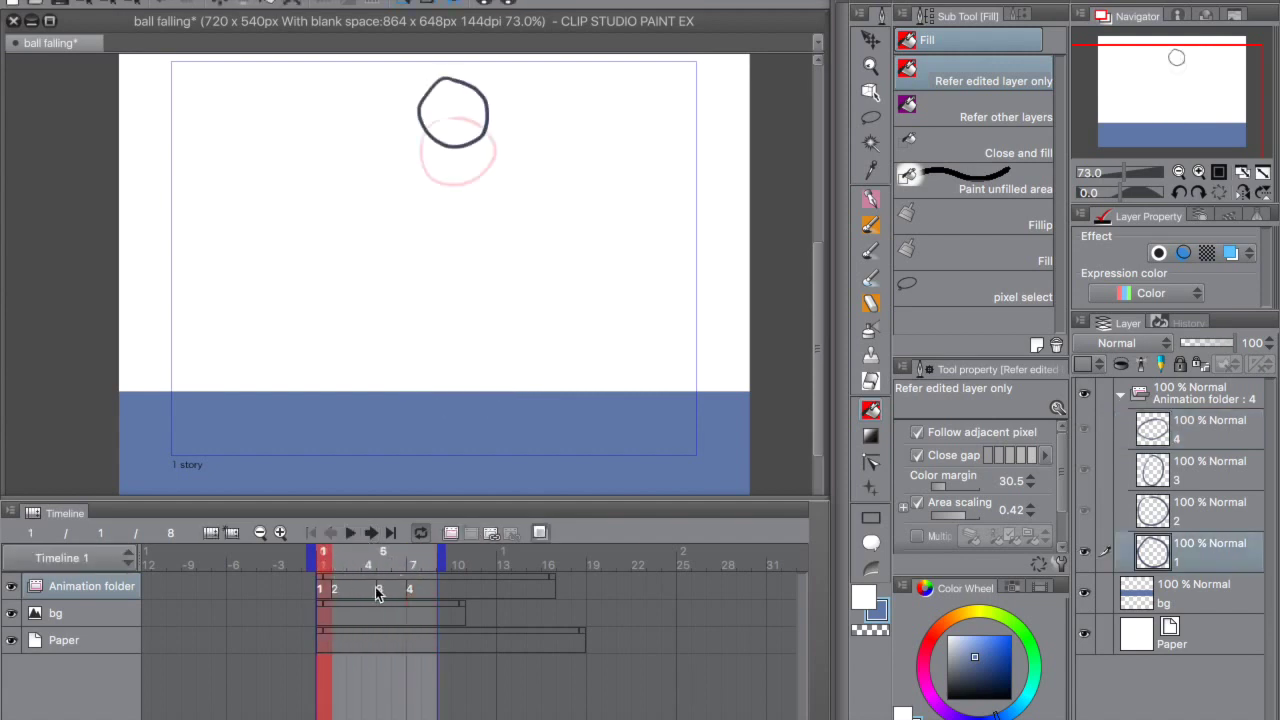
Retime the animation folder's cels so that cel 2 starts at frame 3, cel 3 at frame 5 and cel 4 at frame 6
click(380, 588)
click(343, 590)
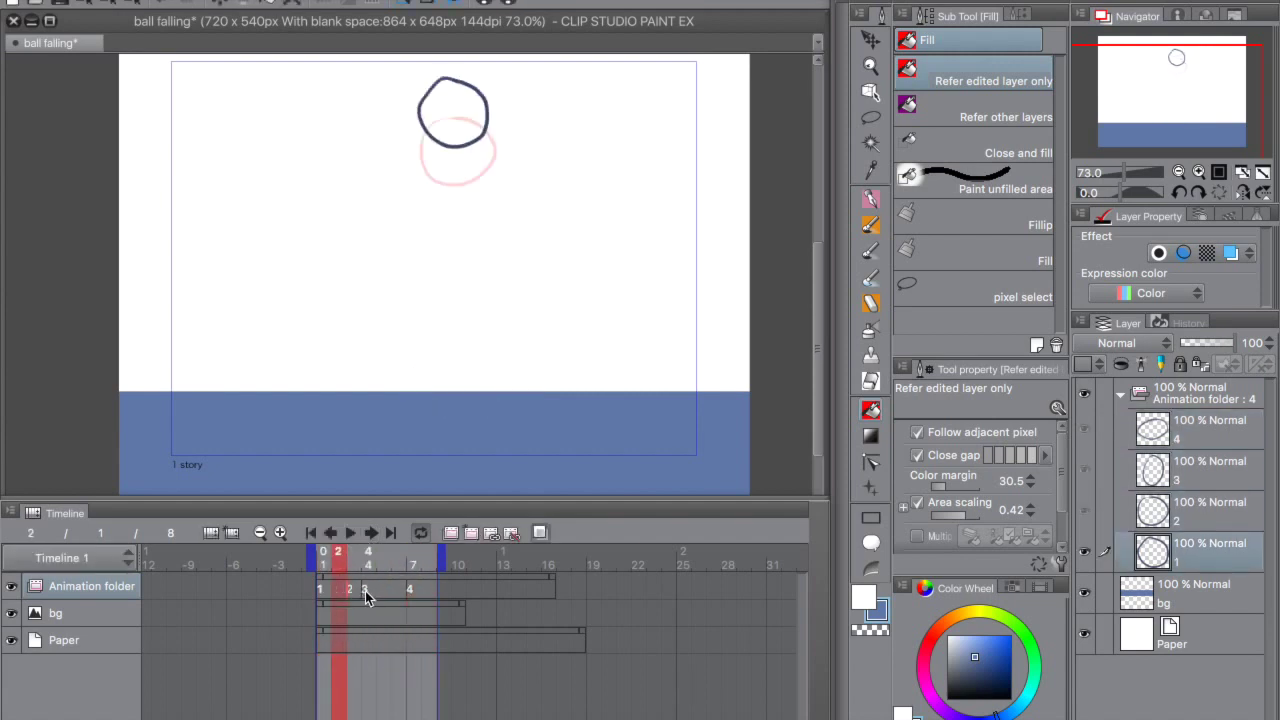
click(365, 591)
click(403, 591)
Shorten the playback range to end after frame 6 and play back the animation
drag(440, 557, 410, 553)
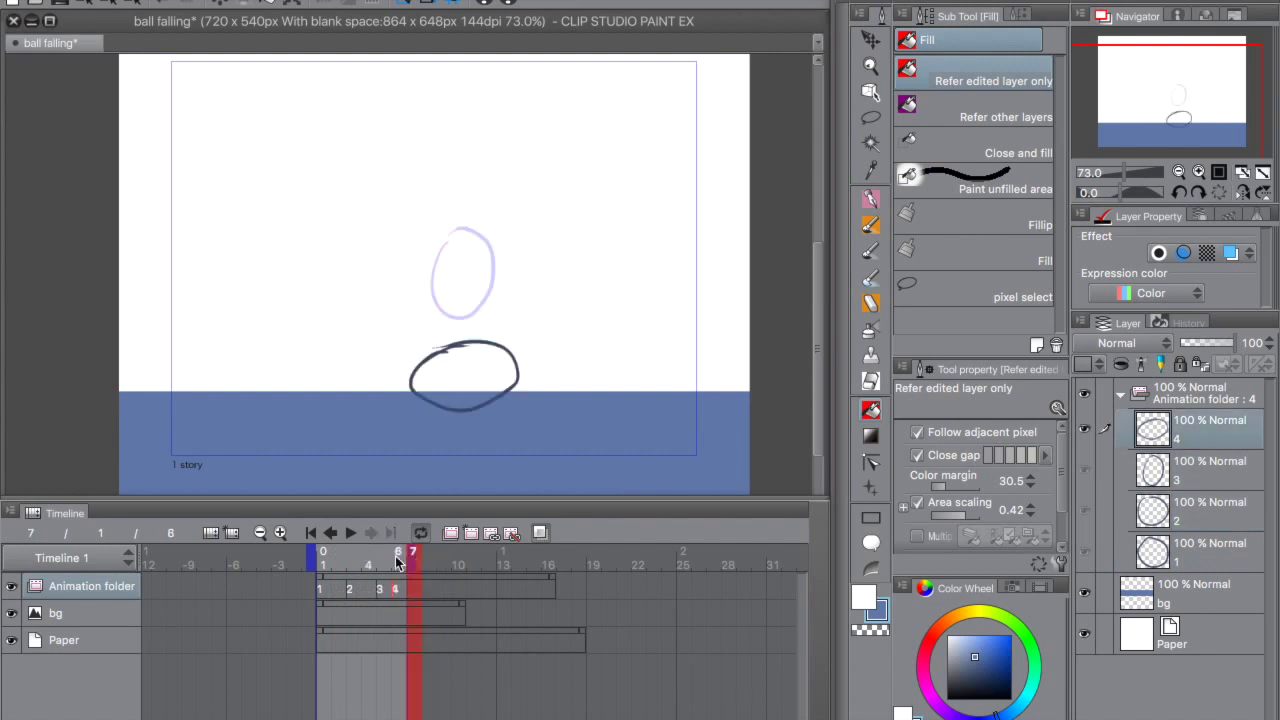
click(350, 533)
click(350, 538)
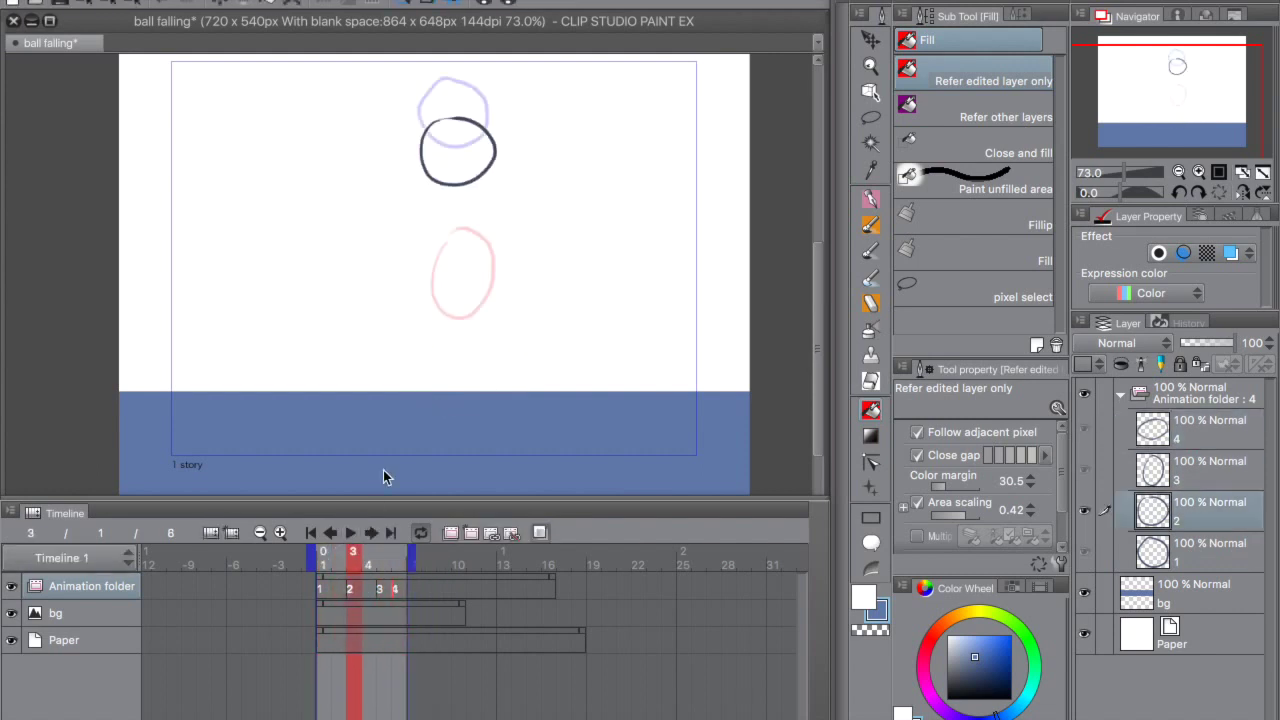
Create a new animation folder above the existing Animation folder
click(1173, 107)
drag(1173, 107, 1167, 109)
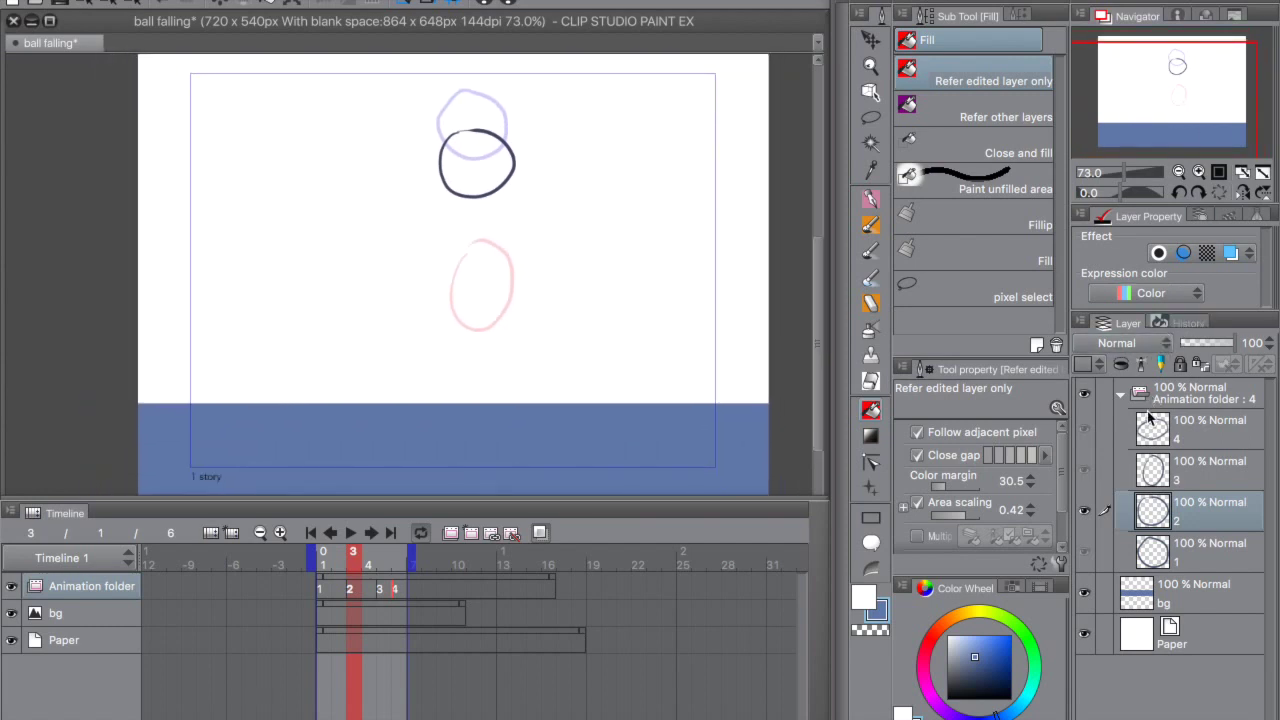
click(1180, 552)
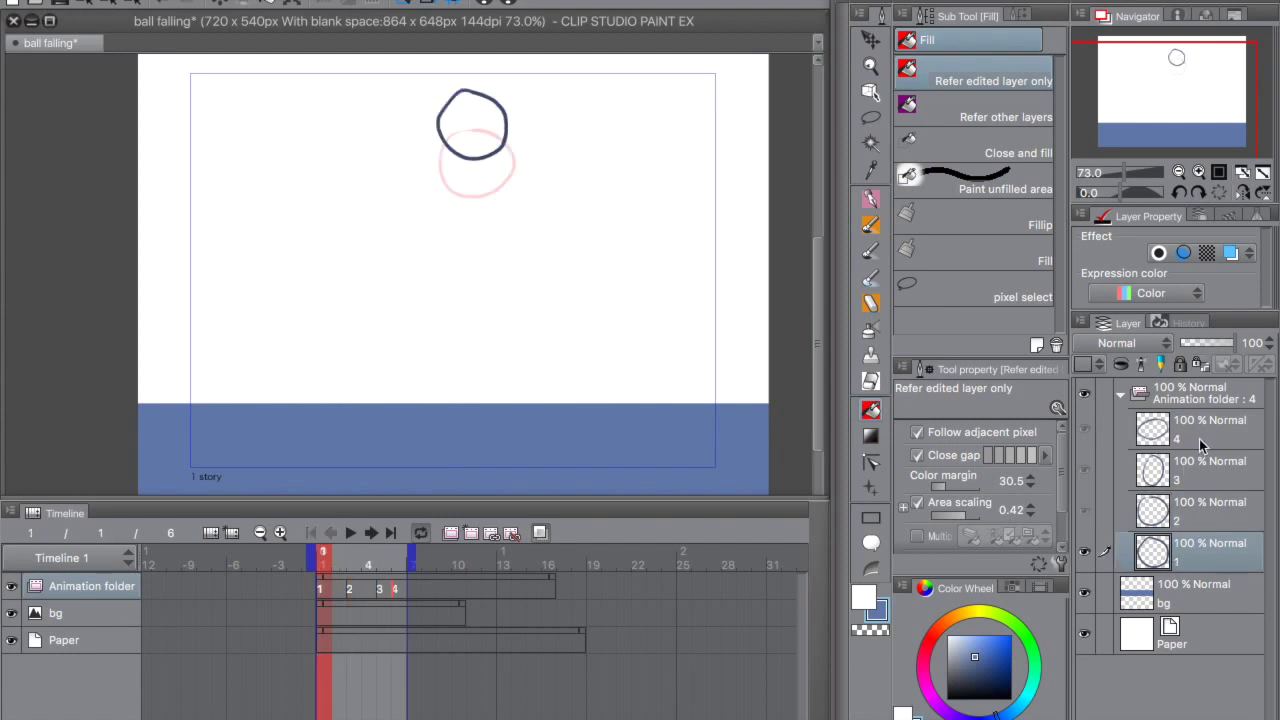
click(1208, 405)
click(362, 0)
click(400, 3)
mouse_move(117, 583)
mouse_down()
mouse_move(121, 620)
mouse_move(122, 584)
mouse_up()
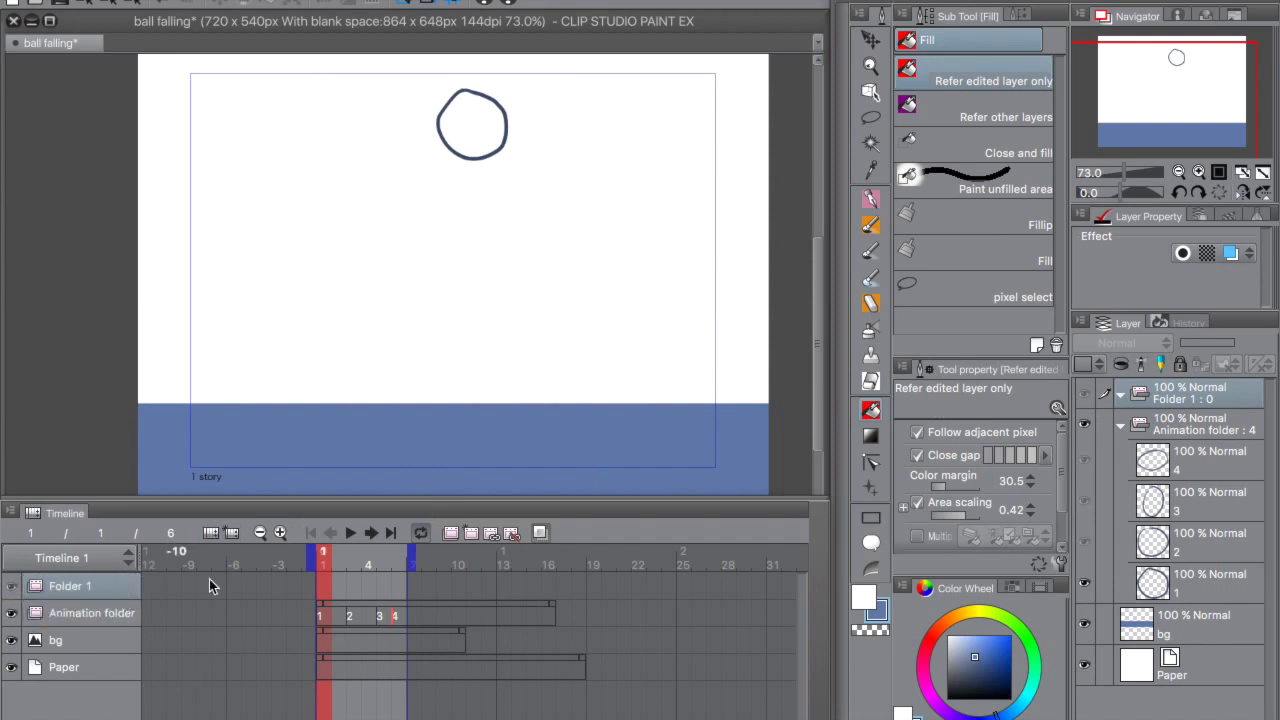
Examine the timeline tracks of Folder 1, Animation folder, bg and Paper one after another, then the frame showing cel 4
click(128, 615)
click(109, 591)
click(109, 615)
click(113, 640)
click(114, 664)
click(112, 590)
click(1153, 465)
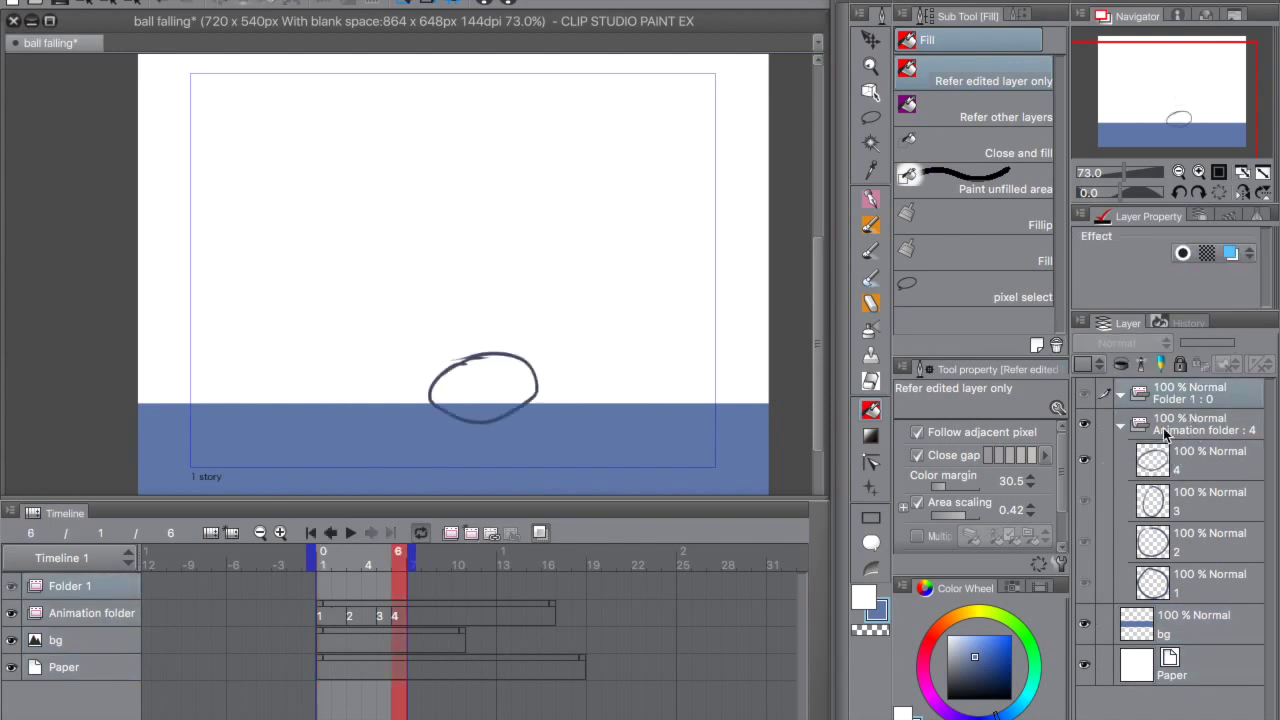
Add four empty raster cels, numbered 1 to 4, inside Folder 1
click(336, 588)
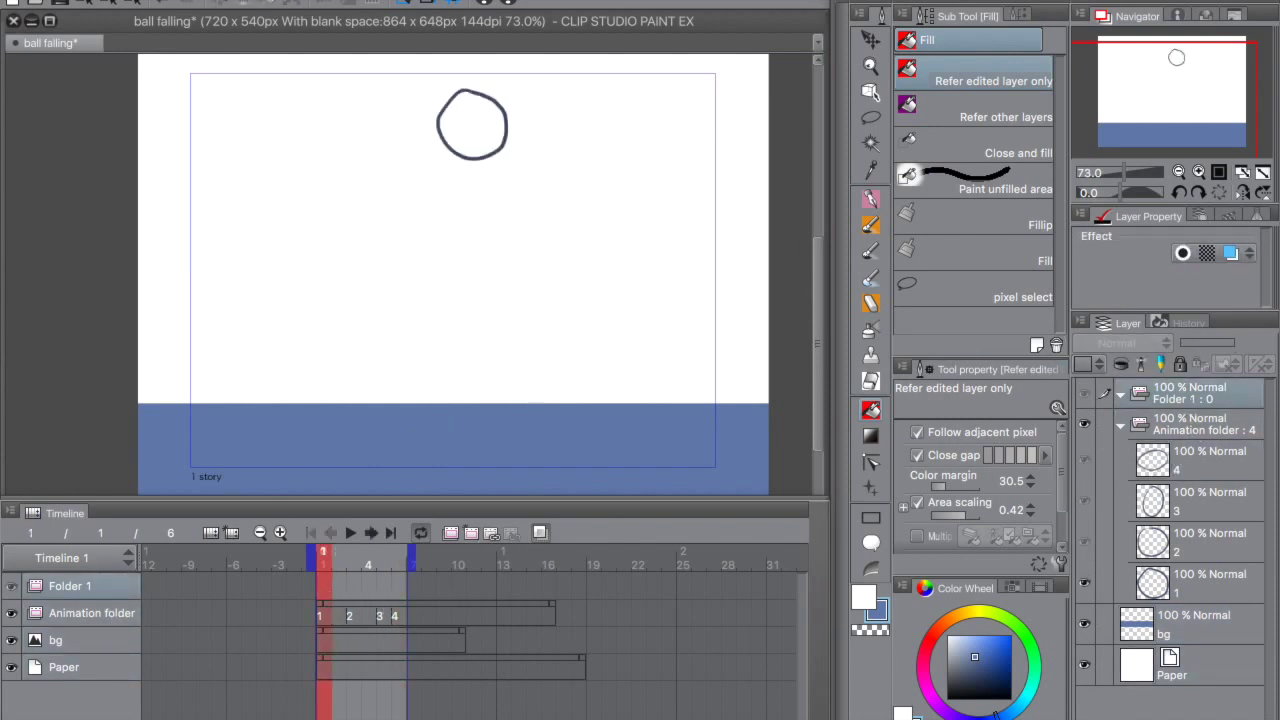
key(super+shift+n)
key(super+shift+n)
key(super+shift+n)
key(super+shift+n)
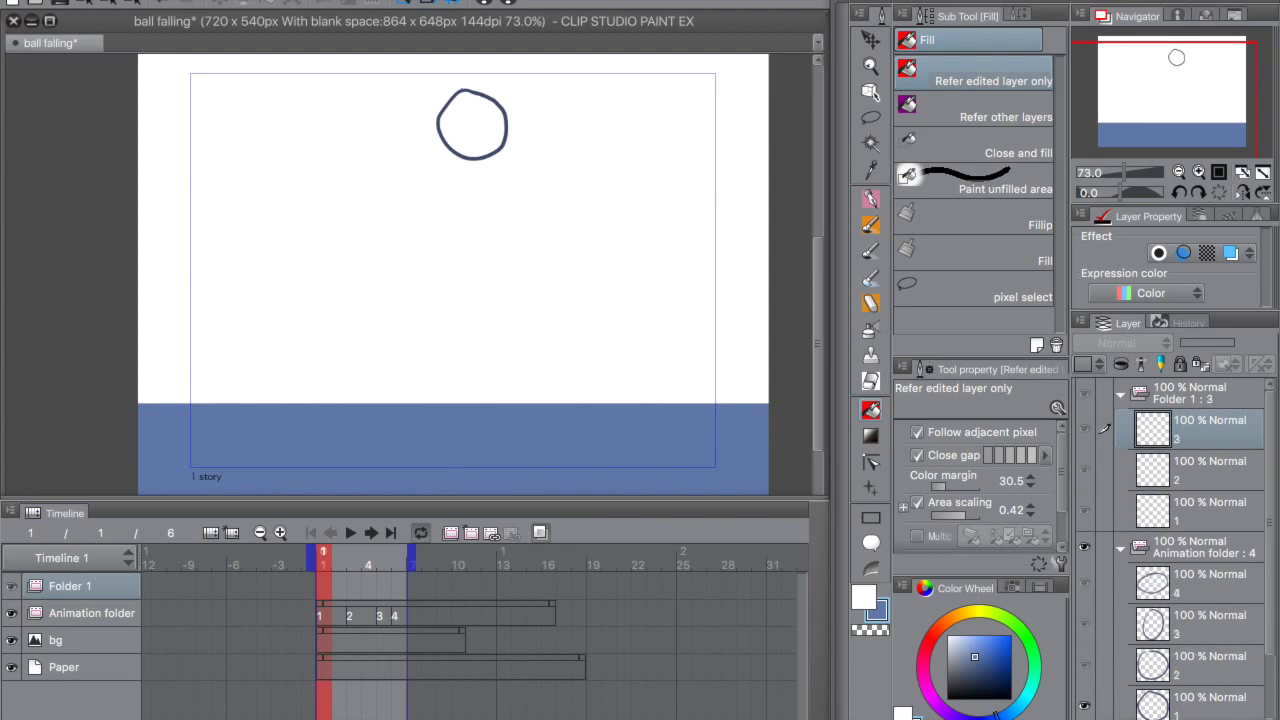
Assign Folder 1's cels 1, 2, 3 and 4 to frames 1, 3, 5 and 6 of its track
click(1179, 545)
click(335, 588)
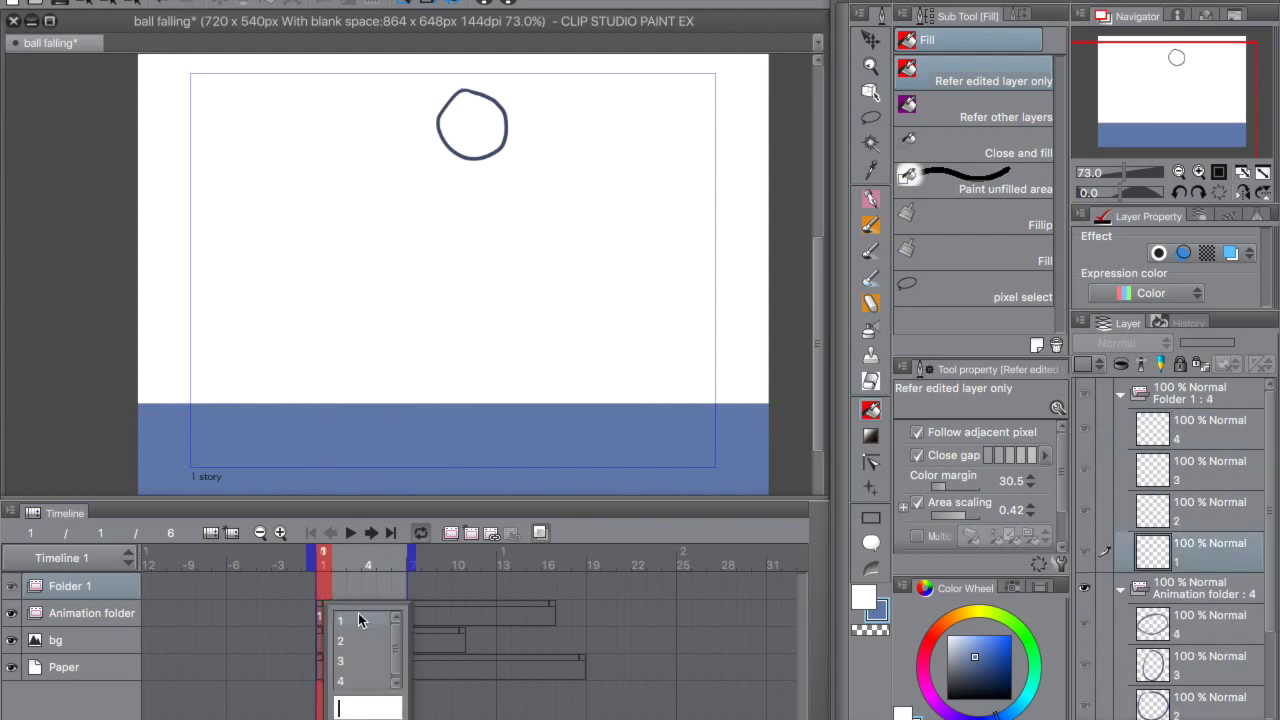
click(358, 615)
click(351, 588)
click(367, 641)
click(382, 590)
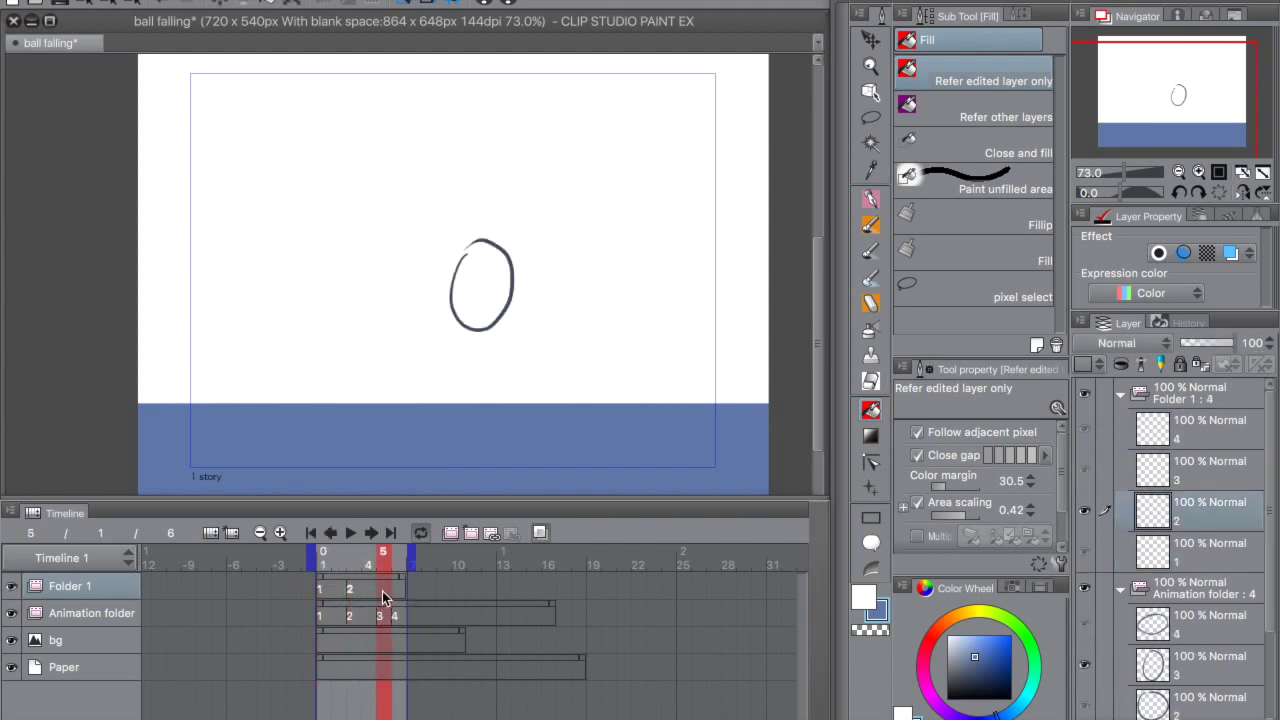
click(397, 660)
click(398, 590)
click(420, 688)
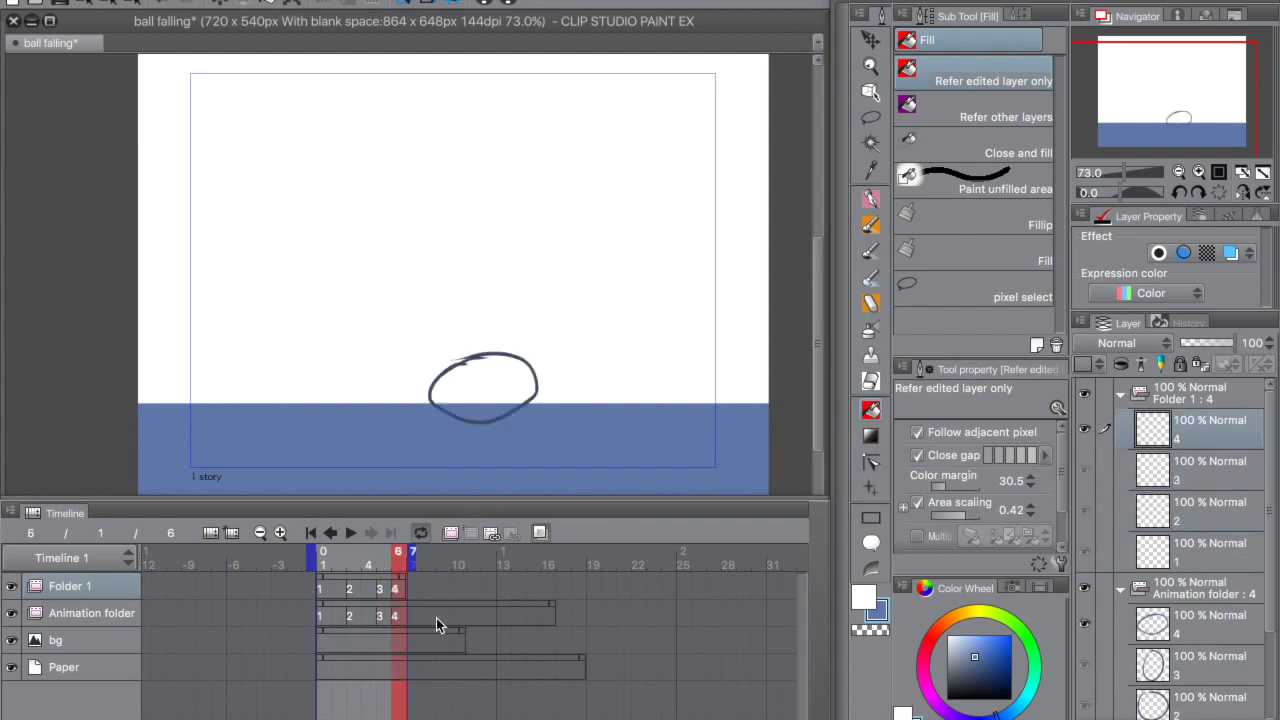
Lower the opacity of the original Animation folder with the ball sketches to 36%
click(1185, 560)
click(1200, 588)
drag(1232, 343, 1205, 343)
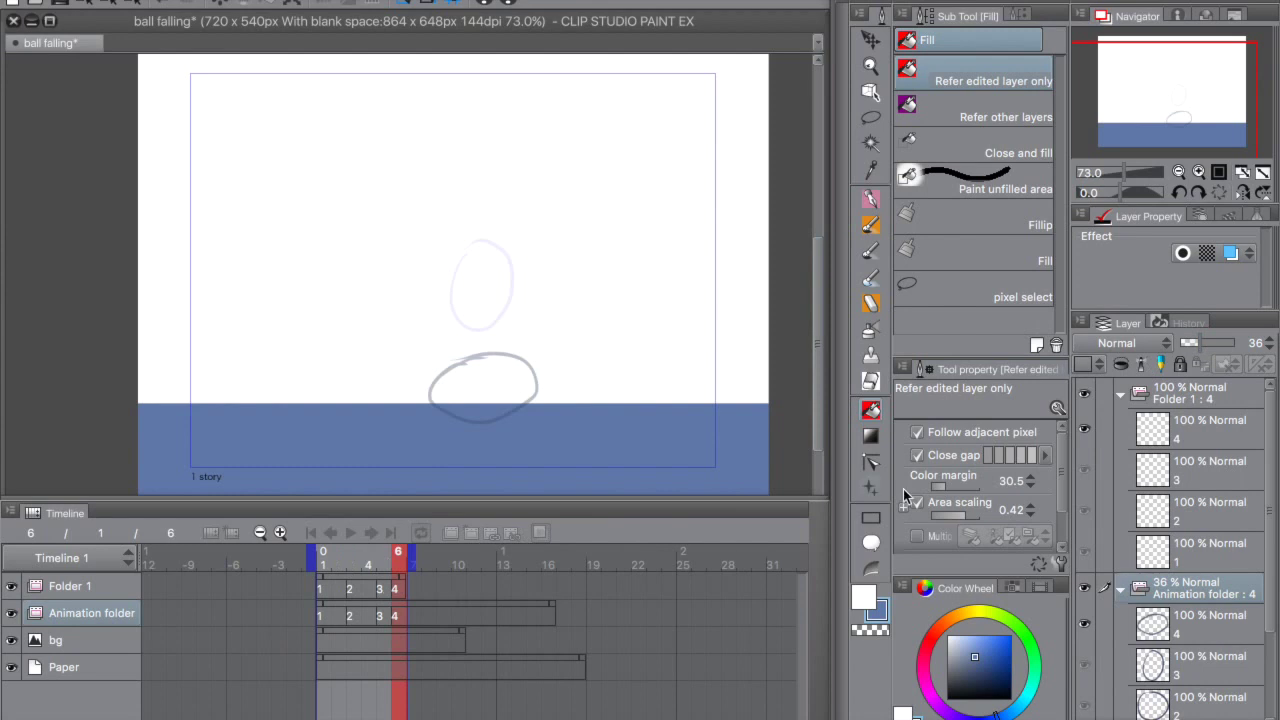
Compare the cel timing of the Animation folder and Folder 1 tracks frame by frame
click(390, 617)
click(366, 616)
click(366, 591)
click(382, 616)
click(382, 589)
click(398, 619)
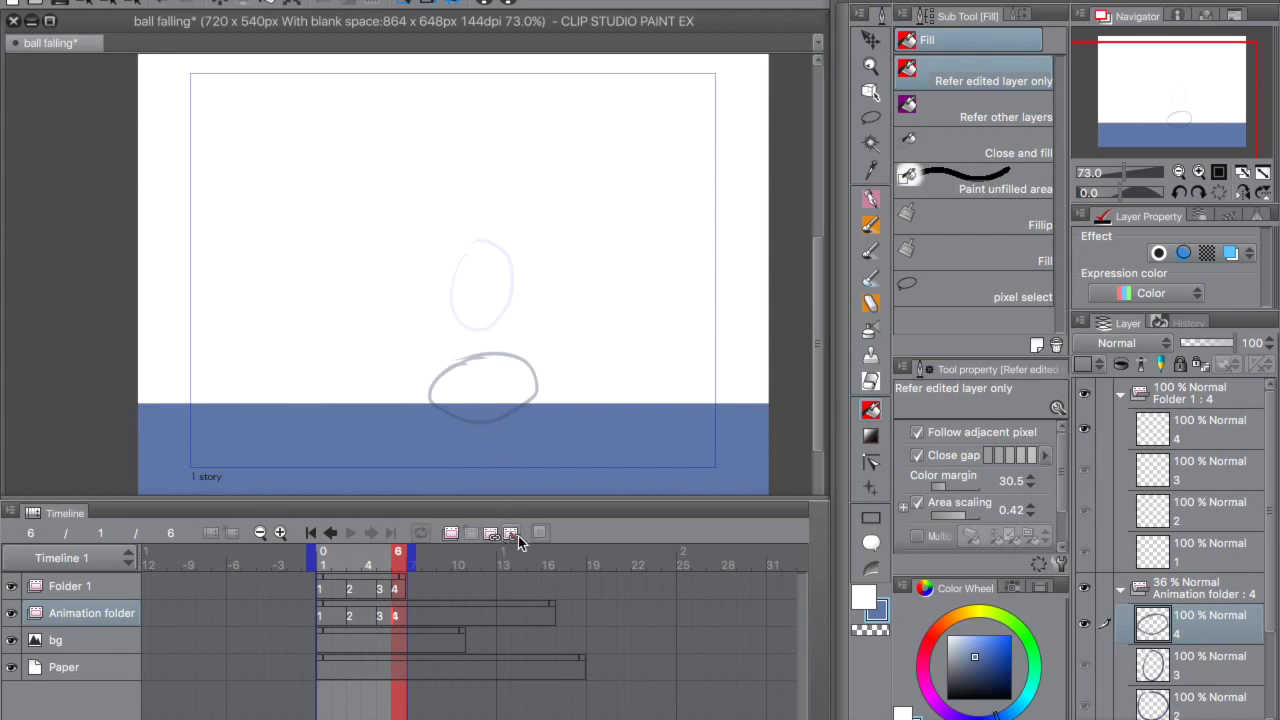
Turn off onion skin while the Animation folder with the ball sketches is selected
click(350, 616)
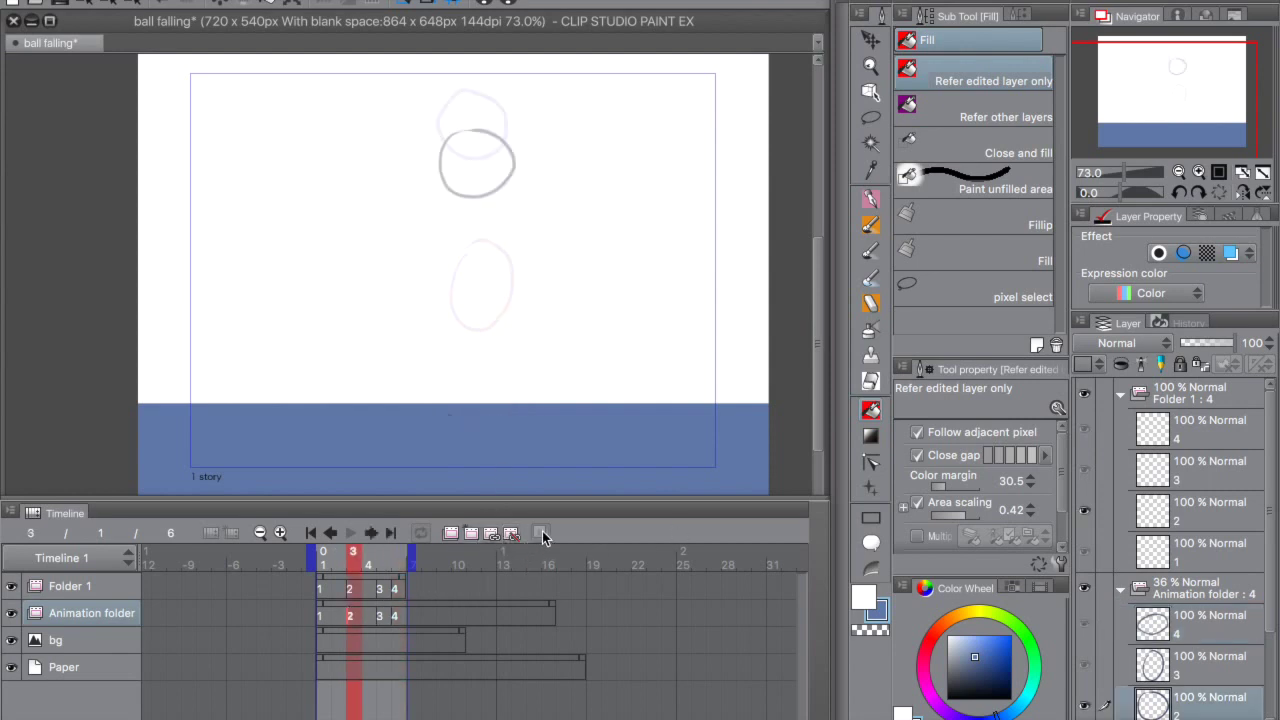
click(1167, 586)
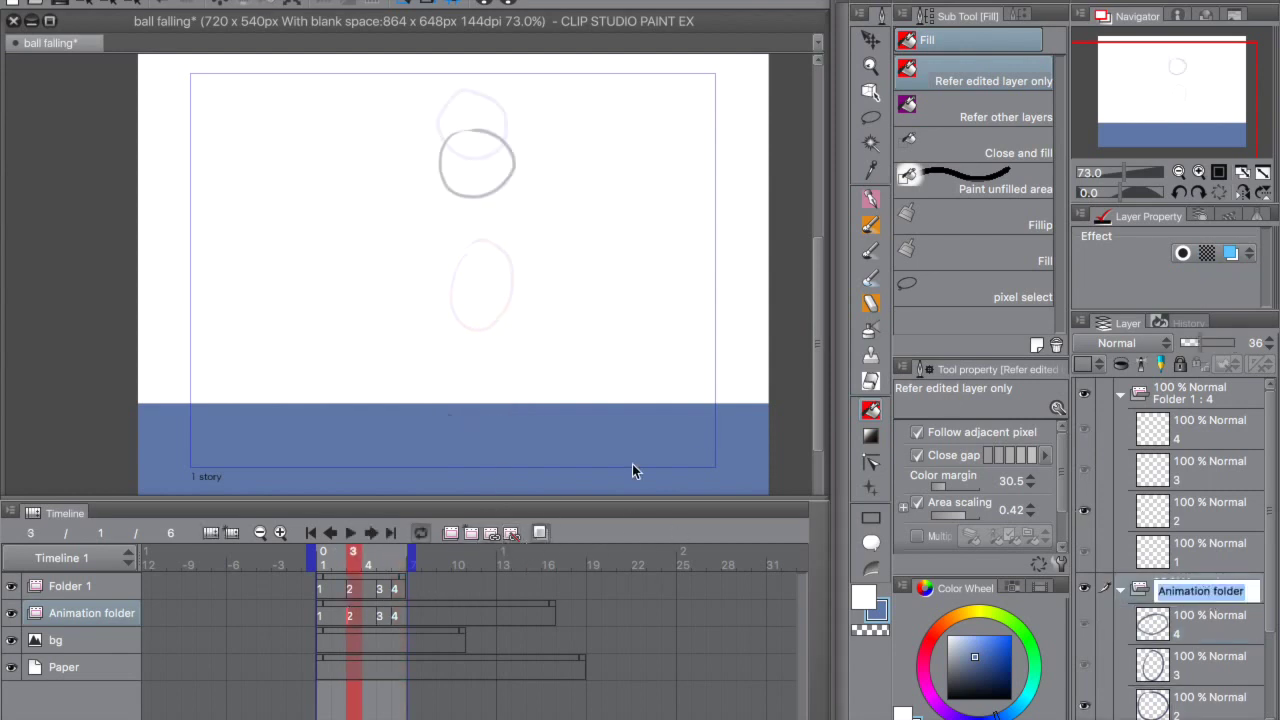
click(539, 533)
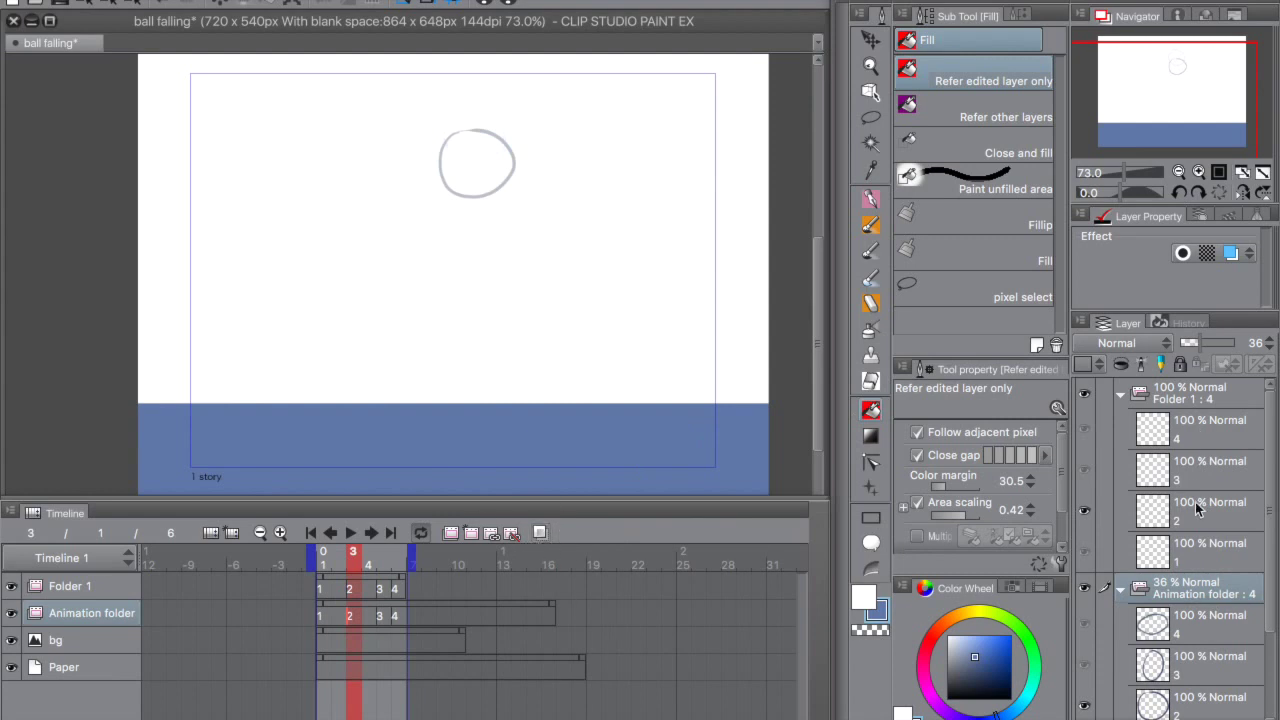
Trace the ball outline on Folder 1's cel 1 with the G-pen in a reddish brown, undoing unwanted strokes
click(1190, 550)
click(870, 198)
mouse_move(473, 97)
mouse_down()
mouse_move(509, 118)
mouse_move(470, 93)
mouse_up()
key(super+z)
drag(975, 655, 971, 660)
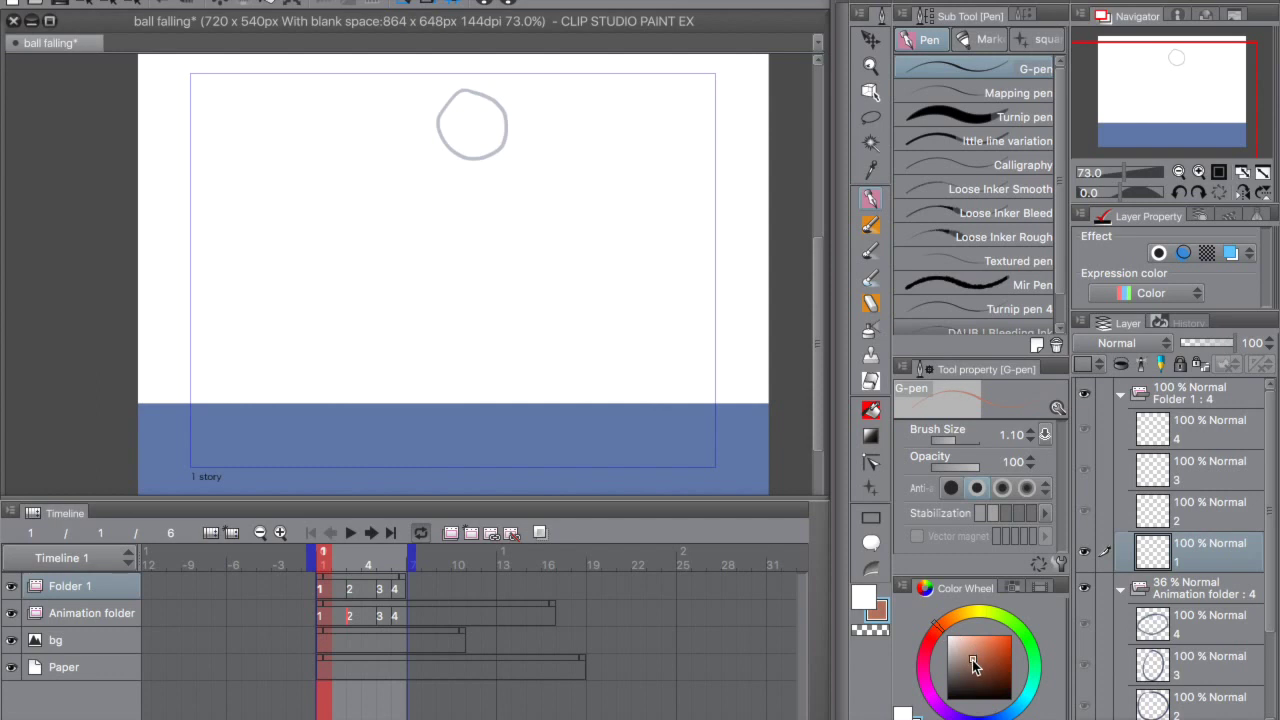
mouse_move(471, 98)
mouse_down()
mouse_move(440, 127)
mouse_move(461, 159)
mouse_move(468, 92)
mouse_move(466, 130)
mouse_move(501, 183)
mouse_move(458, 132)
mouse_move(495, 197)
mouse_move(462, 130)
mouse_up()
key(super+z)
Select Folder 1's cels 2, 3, 4 and 1 in turn to check each against its faded sketch
click(1187, 509)
key(super+z)
click(1205, 470)
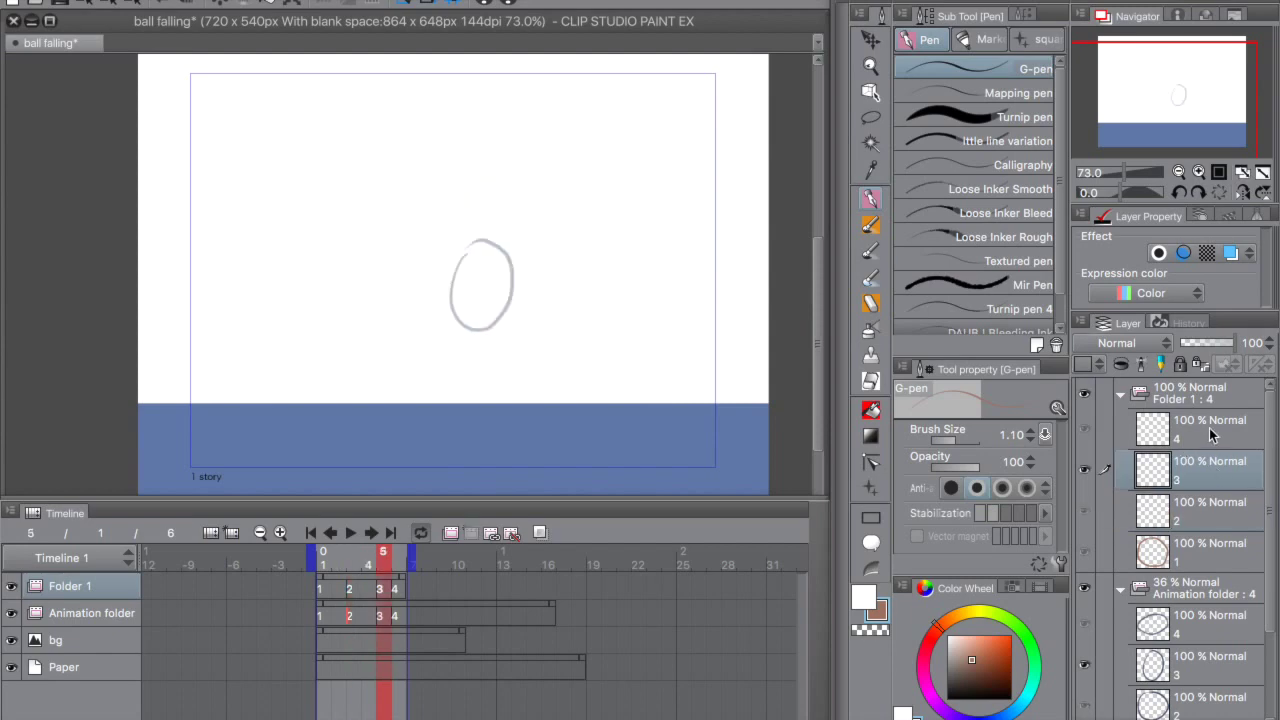
click(1209, 428)
click(1227, 552)
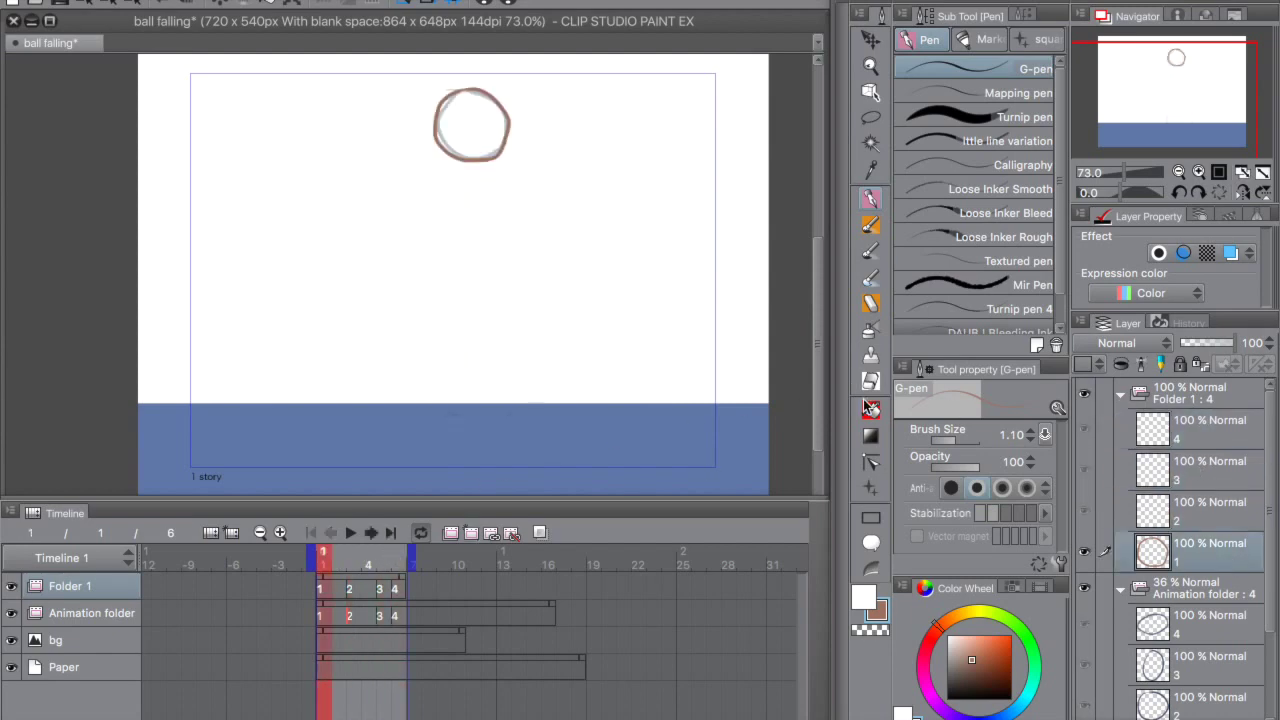
Fill the inside of the traced ball on Folder 1's cel 1 with the Fill tool and select cel 2
click(871, 410)
click(485, 140)
click(1198, 515)
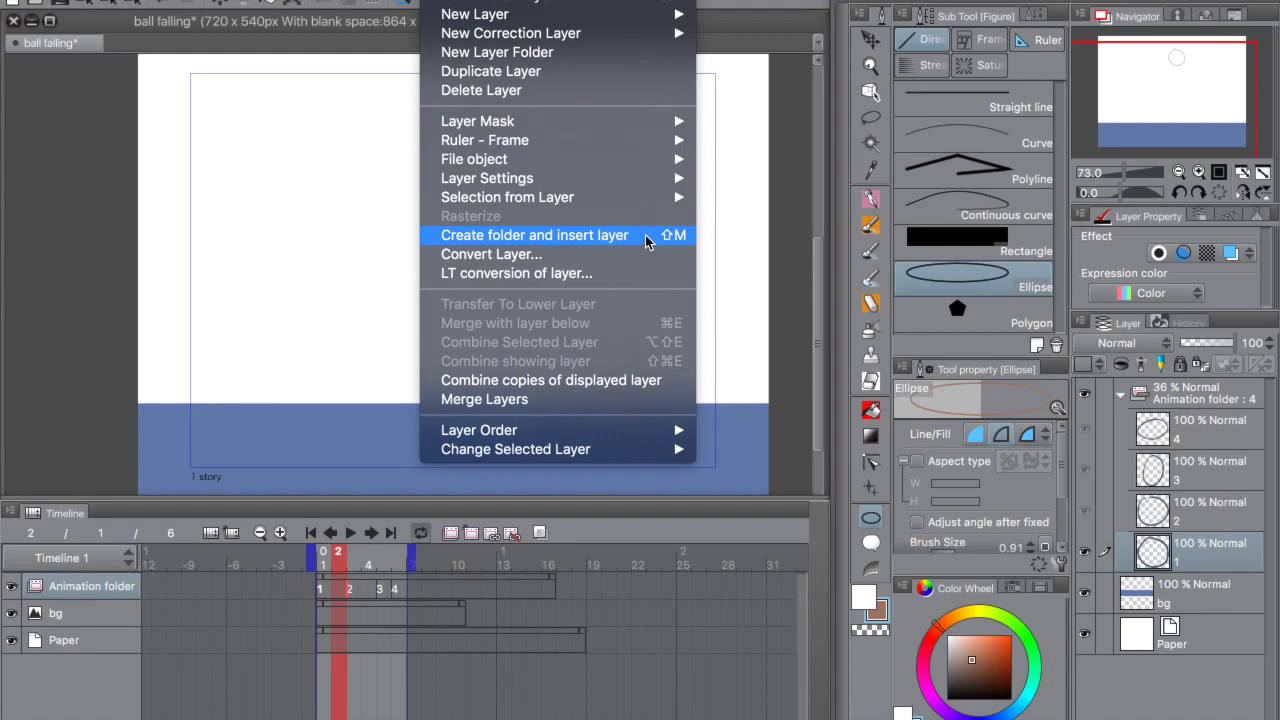
Place the Animation folder's cel 1 inside its own layer folder using Create folder and insert layer
click(650, 253)
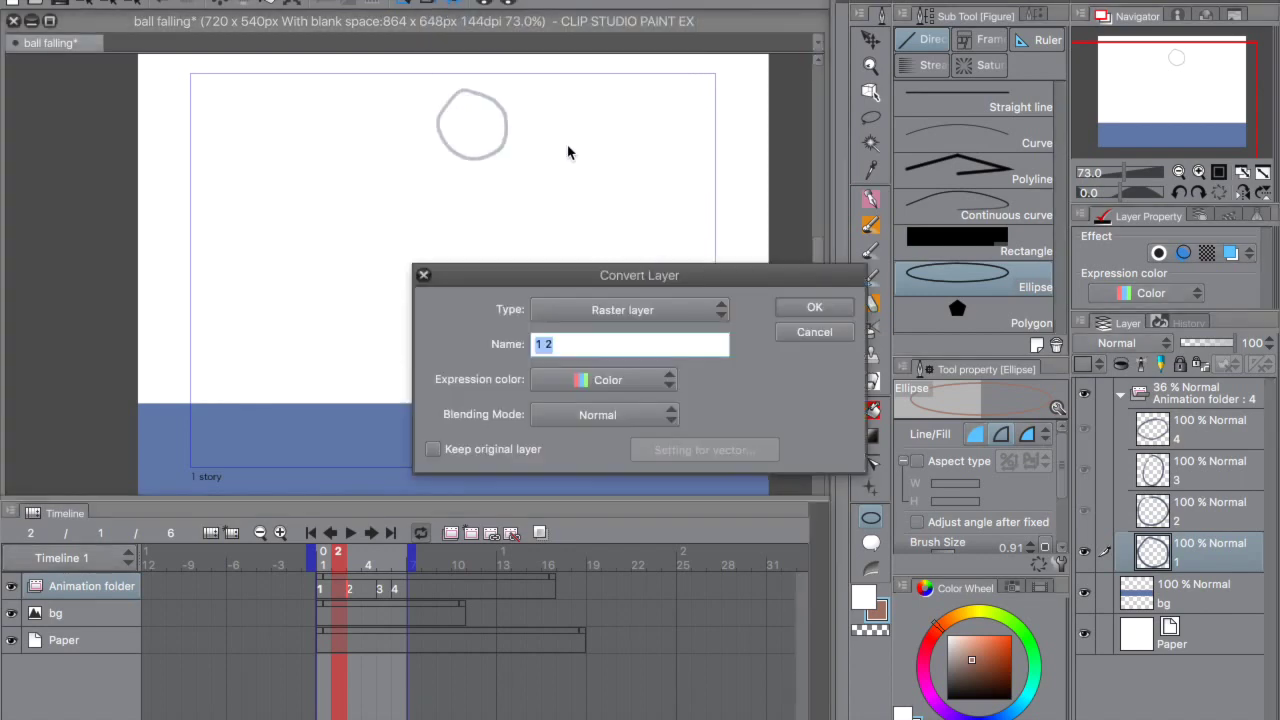
click(797, 335)
click(378, 1)
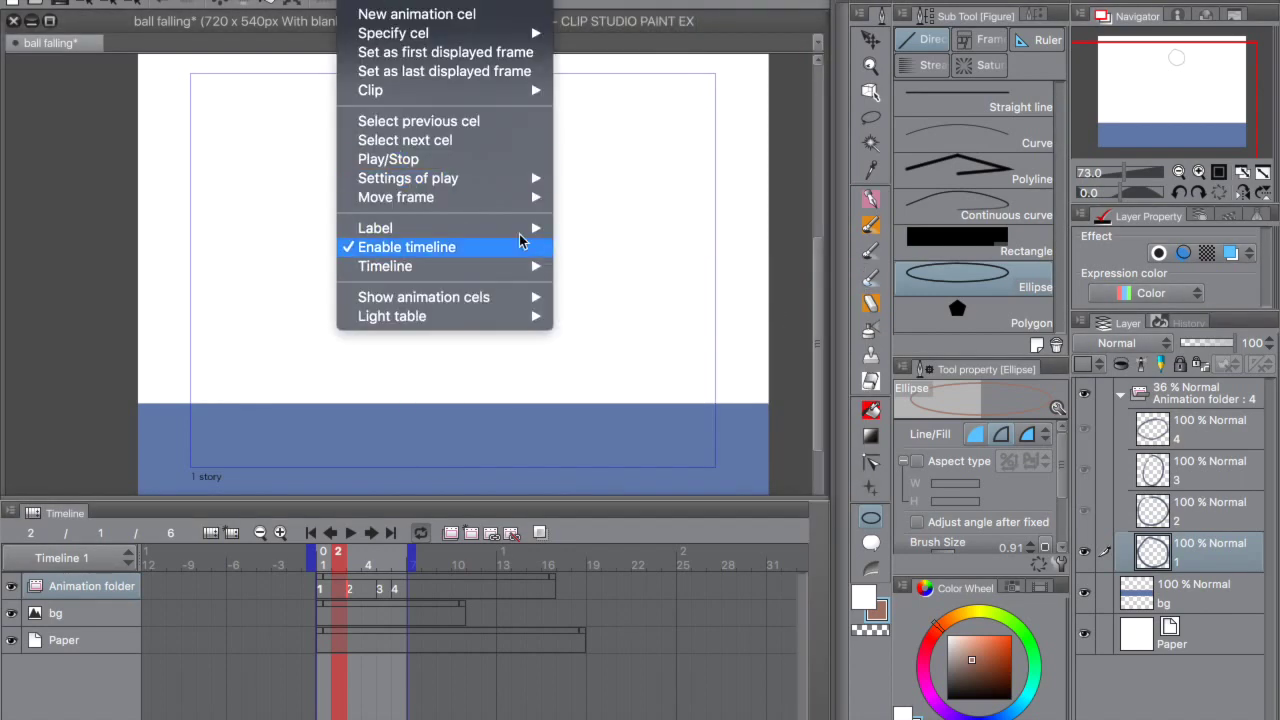
mouse_move(450, 1)
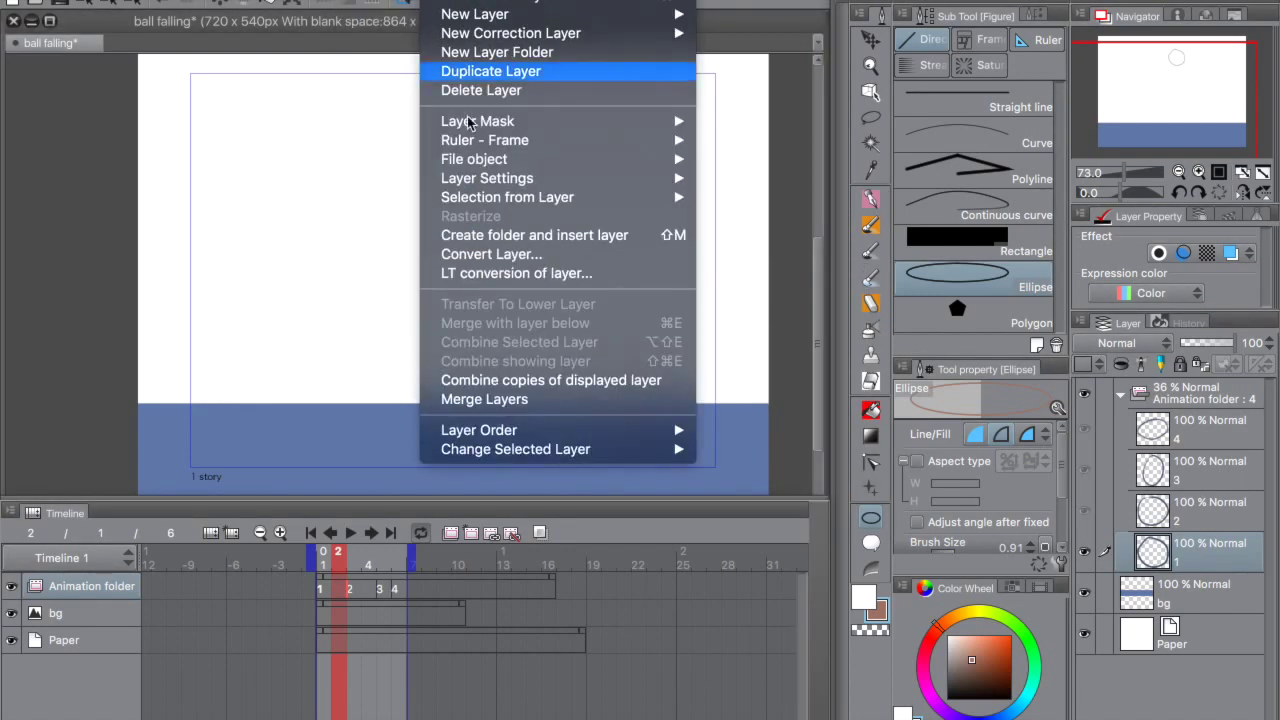
click(532, 235)
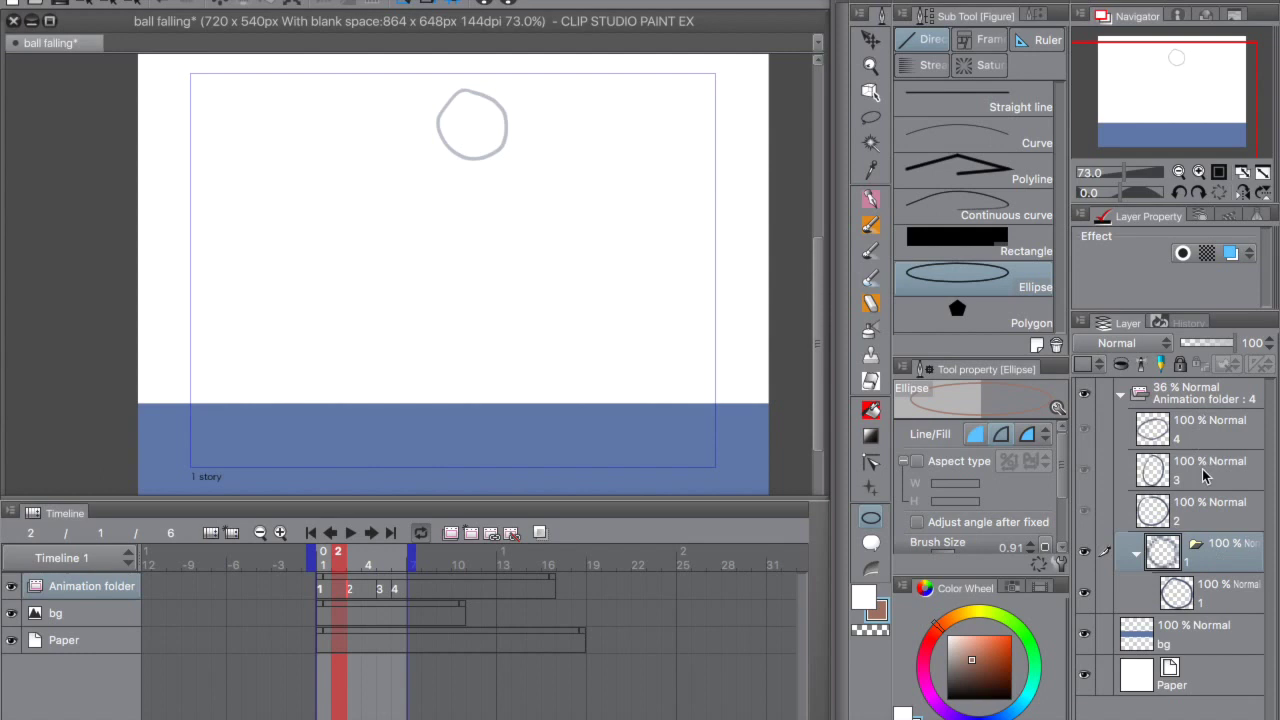
Add a new raster layer above the ball drawing inside cel 1's folder and check the drawing by toggling its visibility
click(1210, 592)
click(1129, 718)
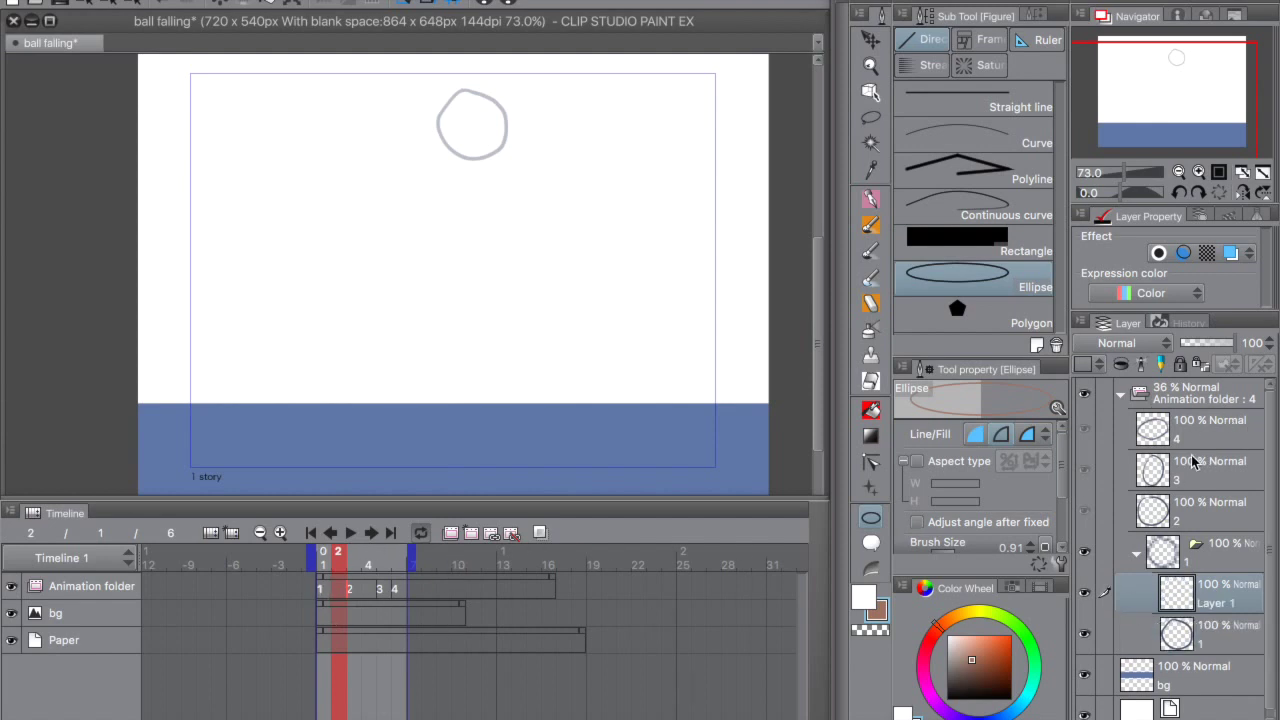
click(1083, 634)
click(1083, 635)
click(1235, 649)
click(1231, 604)
Scribble test strokes over the ball on Layer 1 with the G-pen and undo them
click(871, 198)
drag(479, 98, 440, 160)
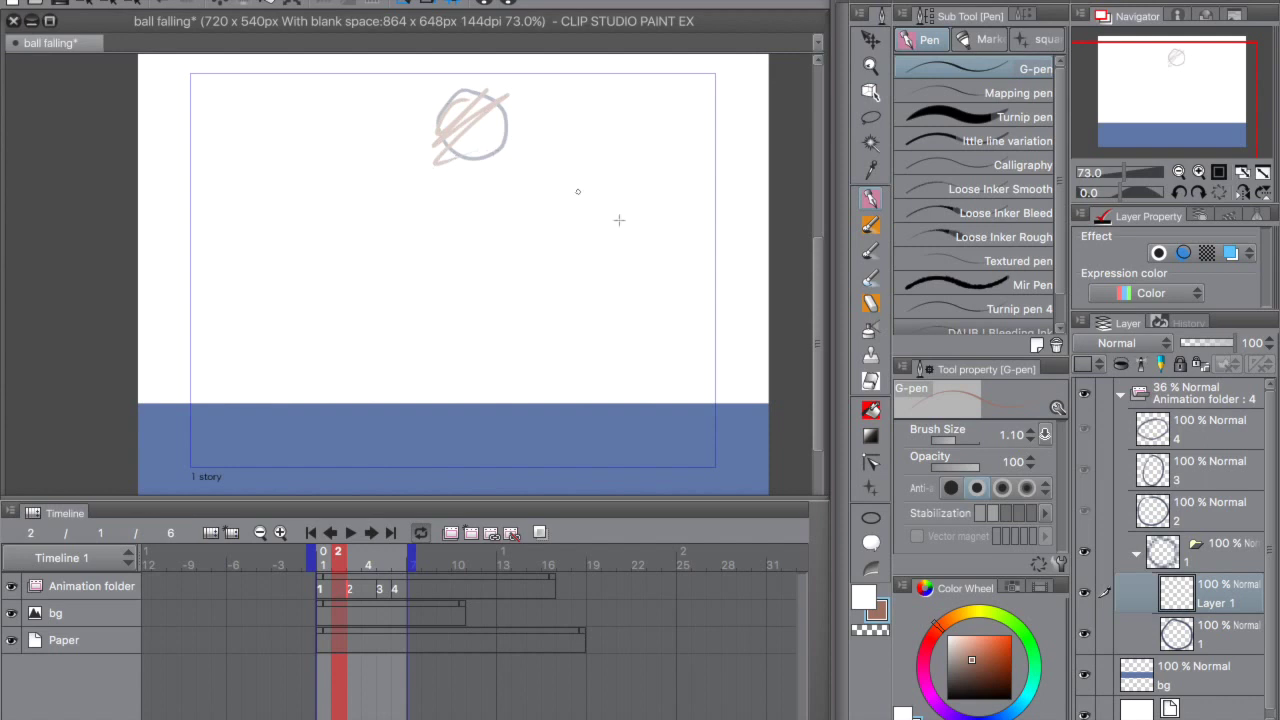
key(super+z)
Set the Animation folder's opacity to 100%
click(1227, 396)
drag(1218, 347, 1240, 347)
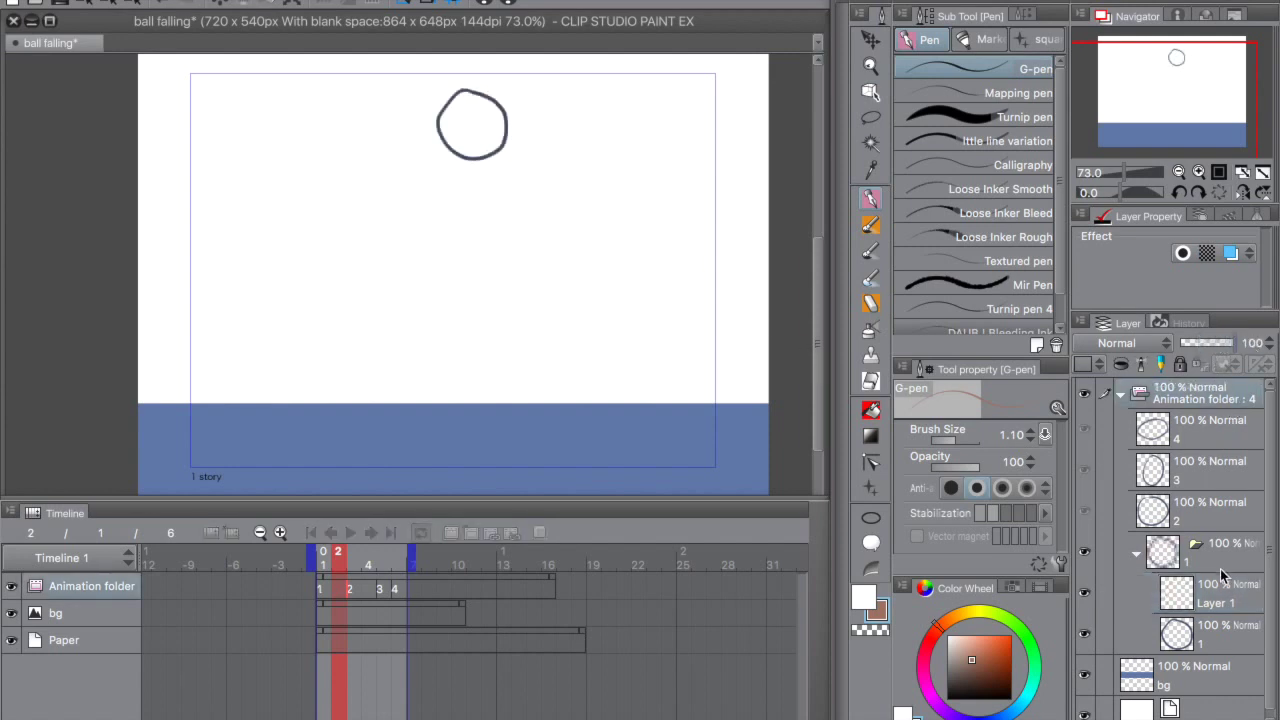
Try painting the ball solid orange on Layer 1 with the Turnip pen, and undo the strokes
click(1222, 592)
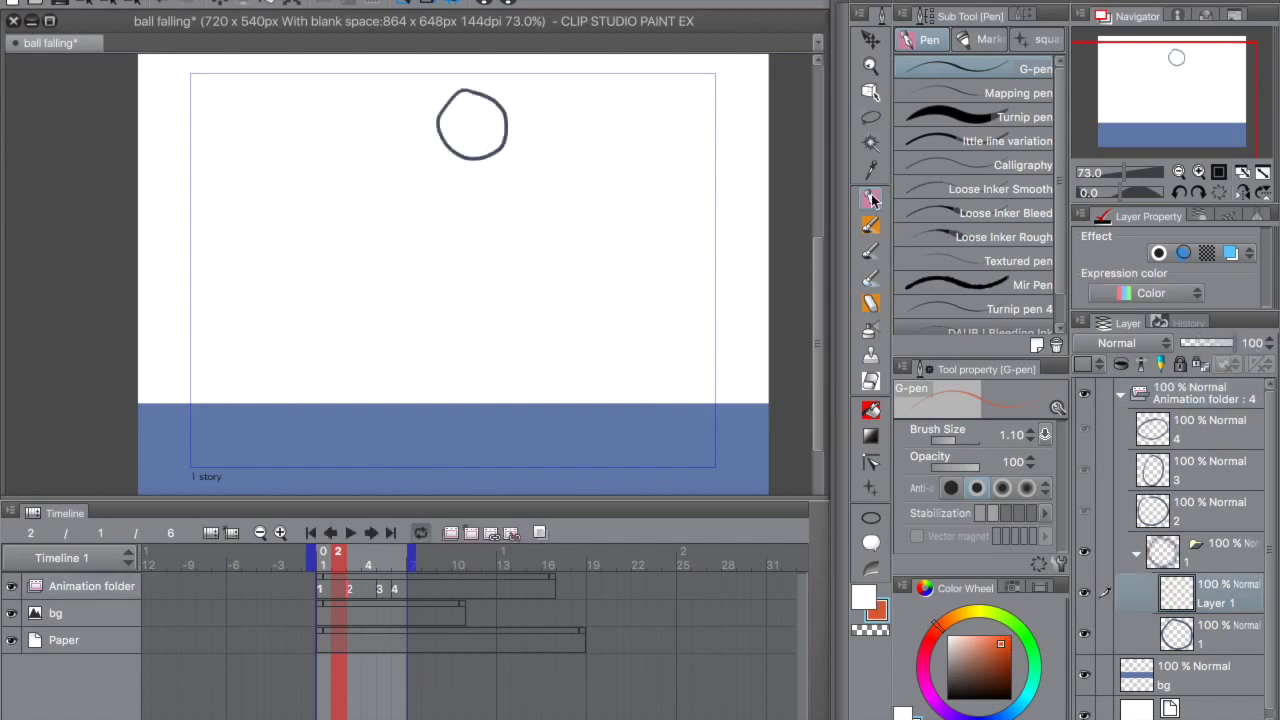
click(1020, 117)
mouse_move(470, 118)
mouse_down()
mouse_move(490, 135)
mouse_move(446, 121)
mouse_move(462, 164)
mouse_up()
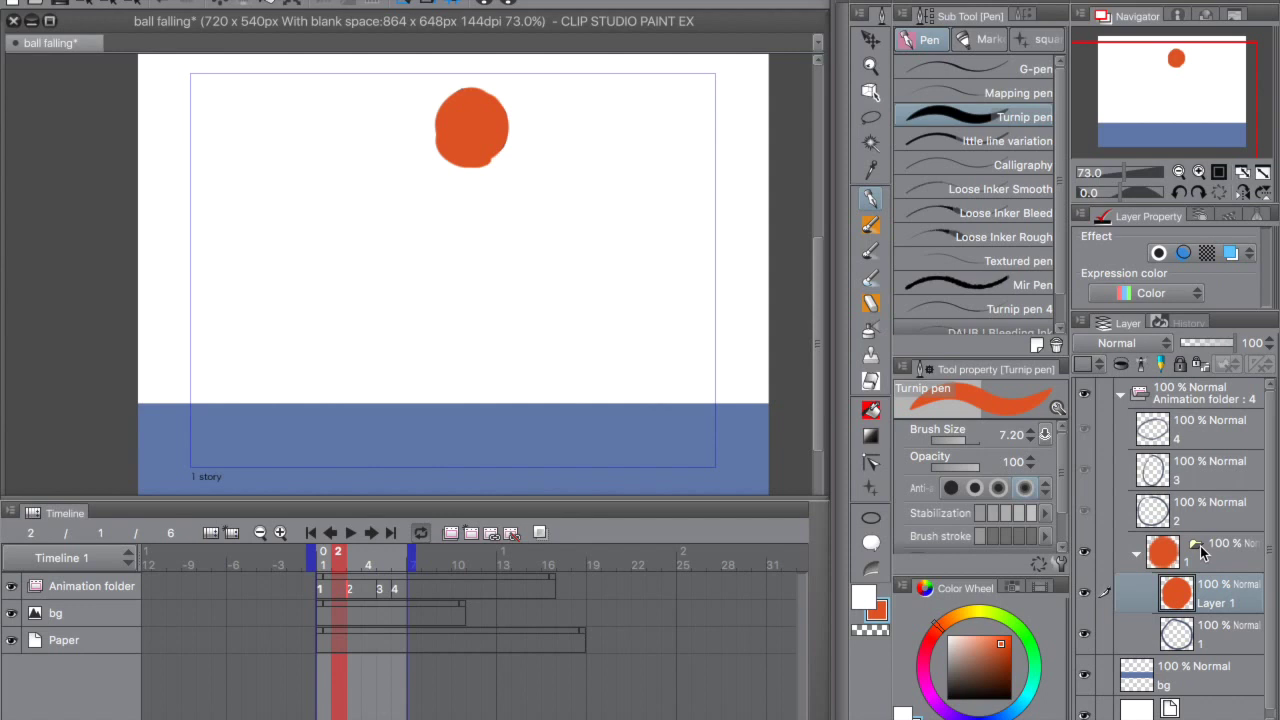
key(super+z)
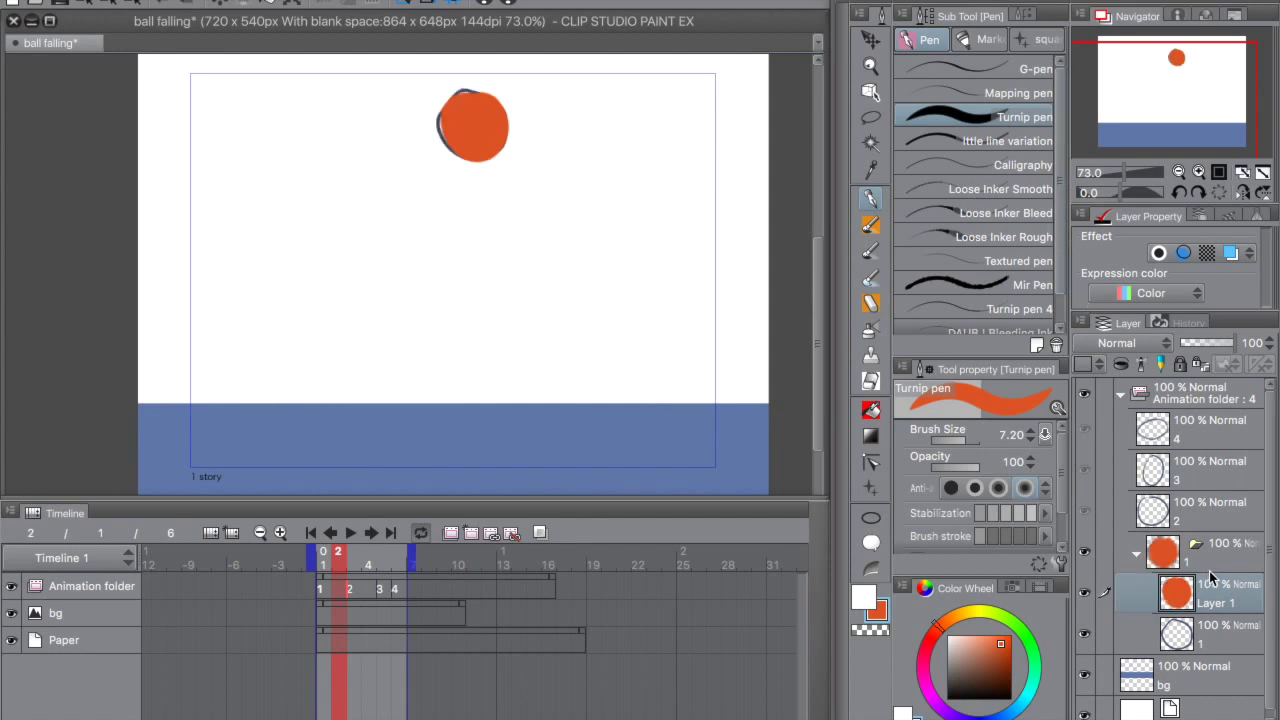
key(super+z)
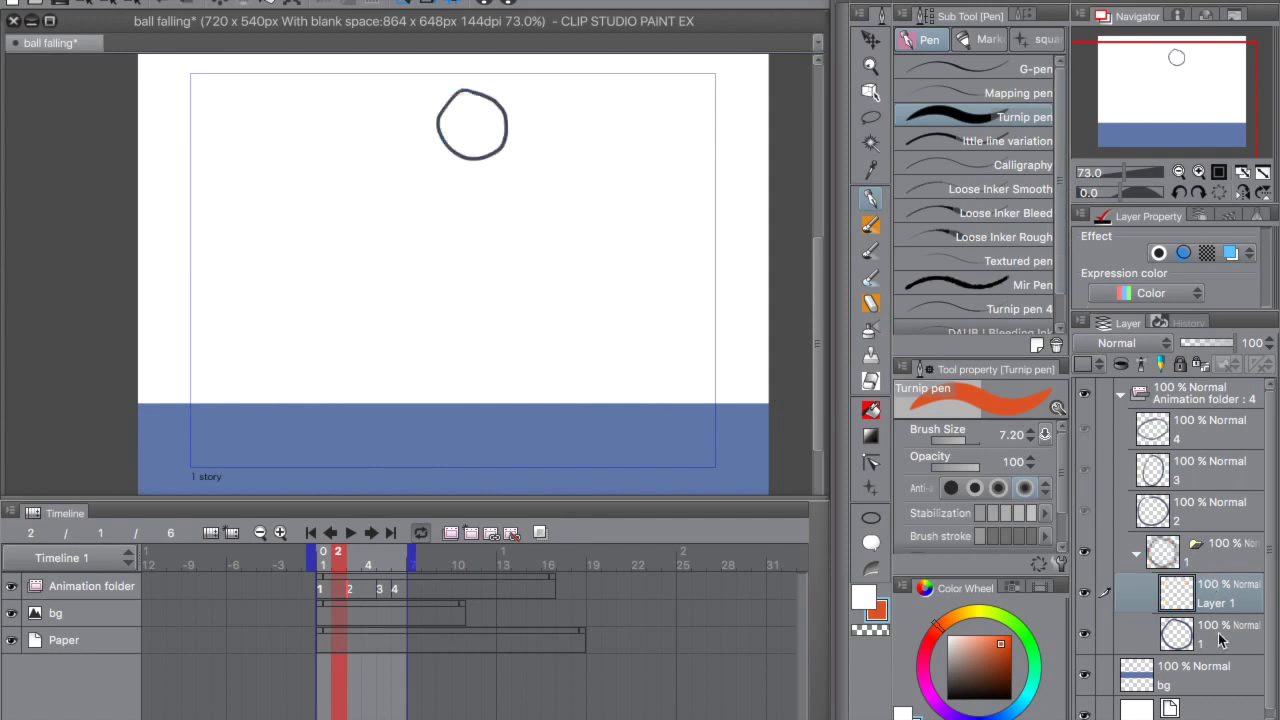
Place cel 2 inside its own layer folder using Create folder and insert layer, and select cel 3
click(1195, 514)
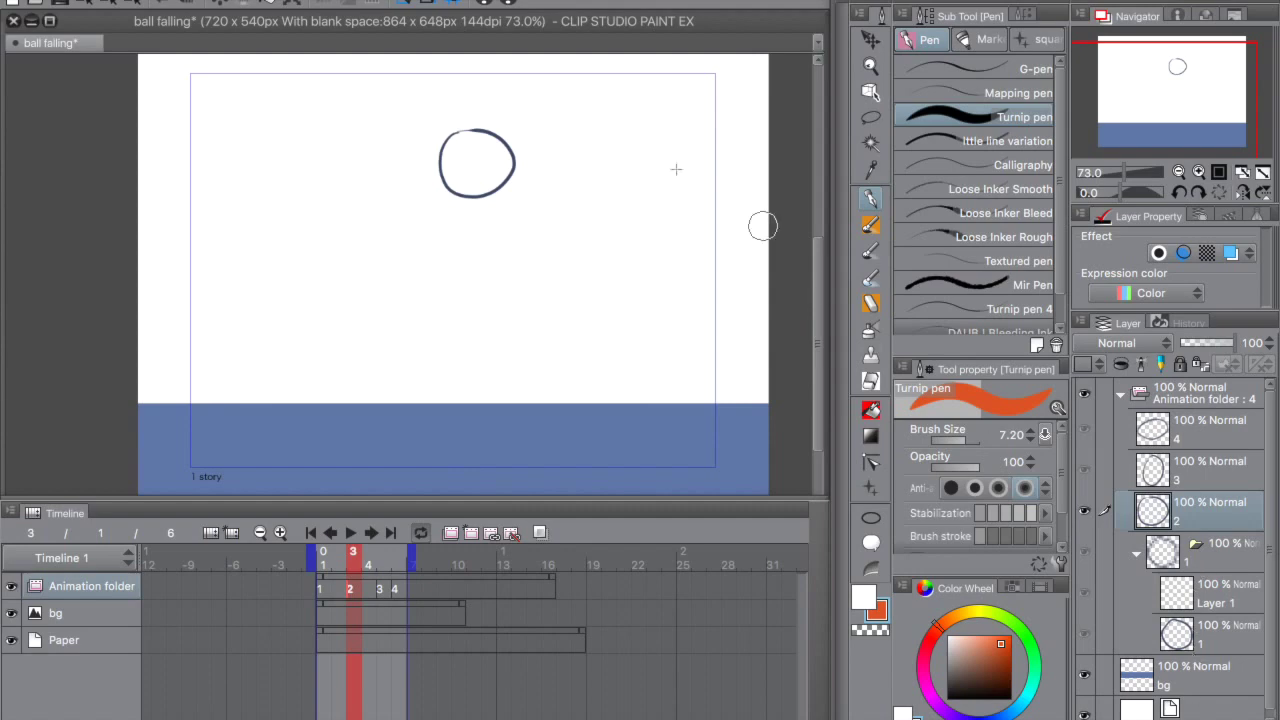
click(382, 1)
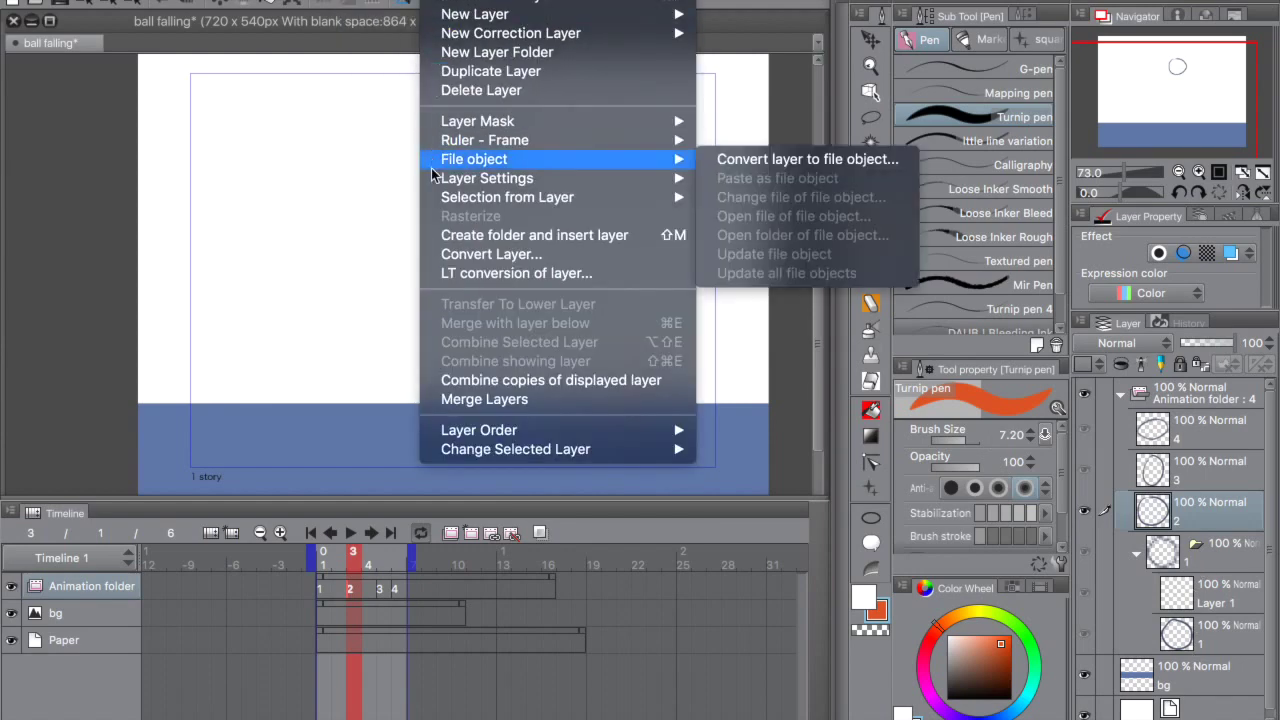
click(716, 343)
click(1187, 467)
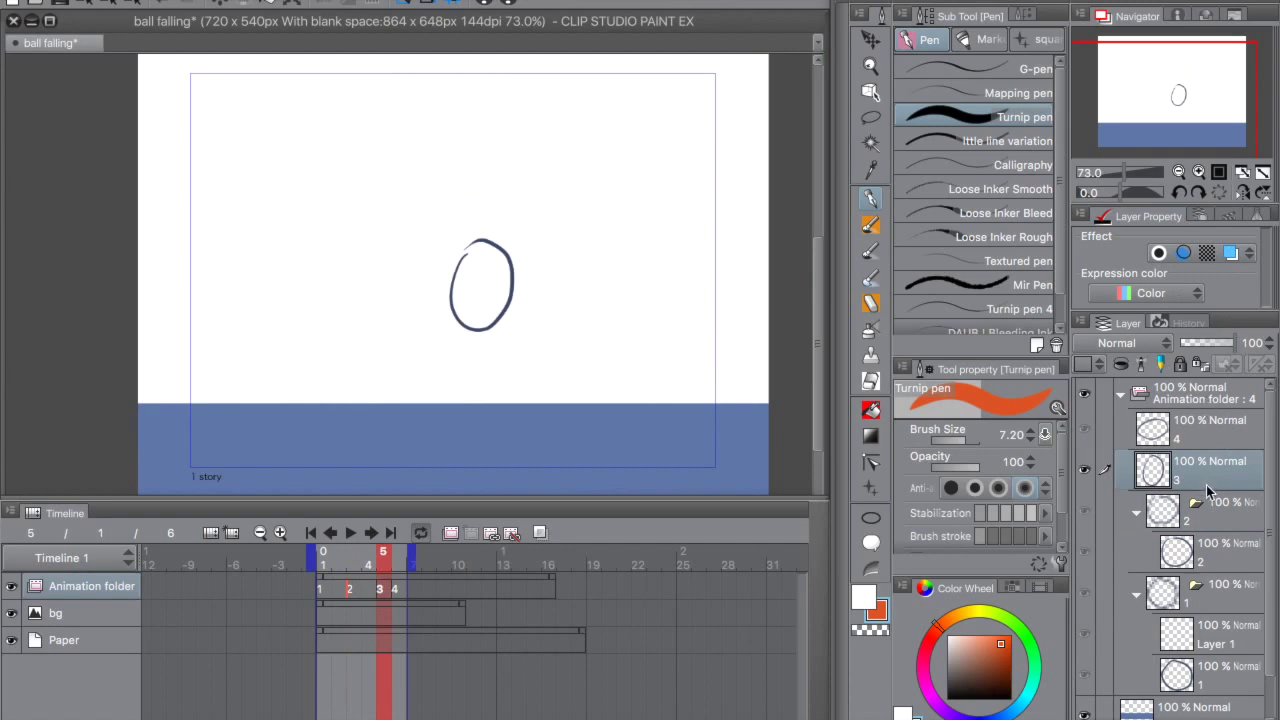
Place cels 3 and 4 each inside its own layer folder using Create folder and insert layer
click(445, 1)
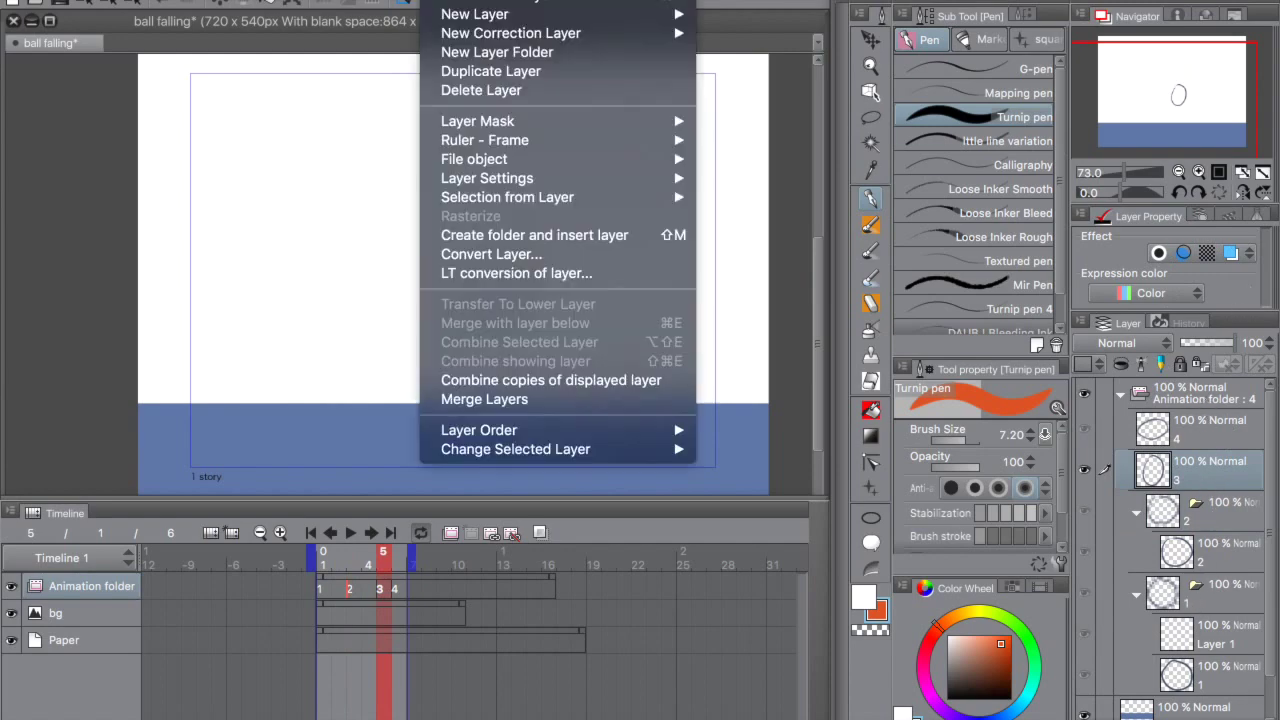
click(734, 229)
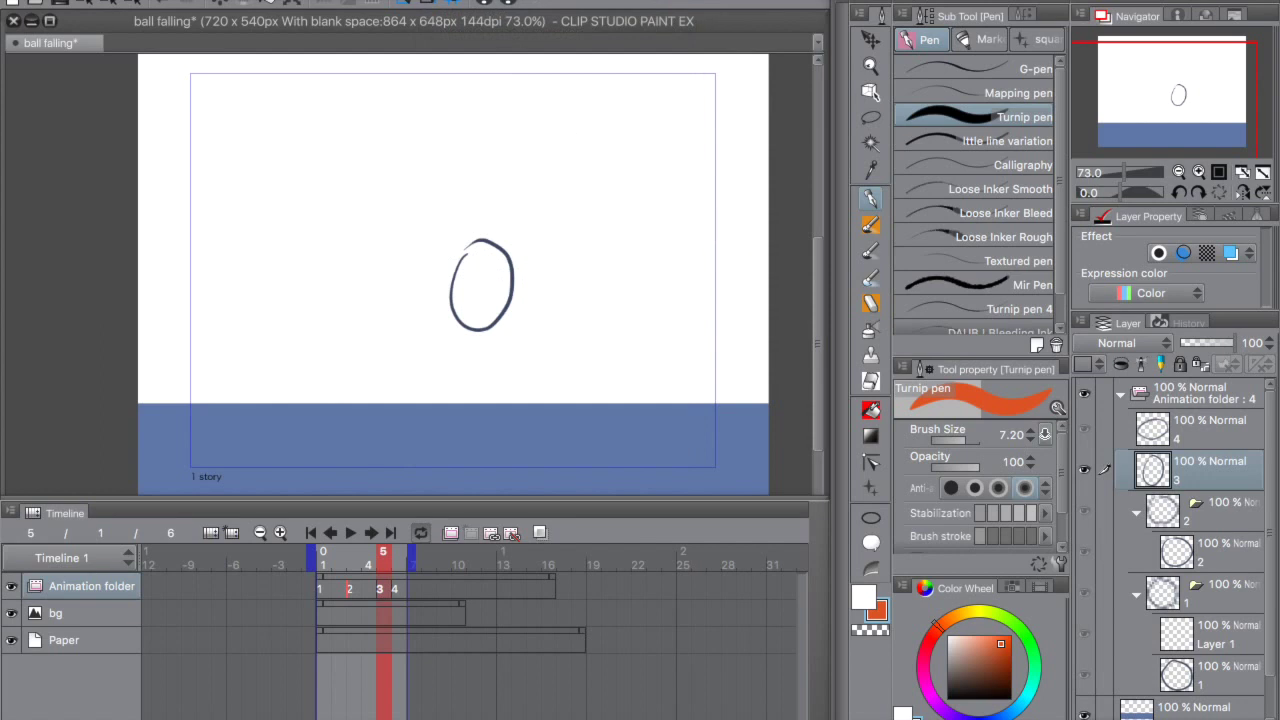
click(1193, 432)
key(super+g)
Draw a filled orange ellipse over the ball outline on Layer 1 of cel 1 with the Ellipse tool
drag(1269, 446, 1269, 553)
click(1215, 587)
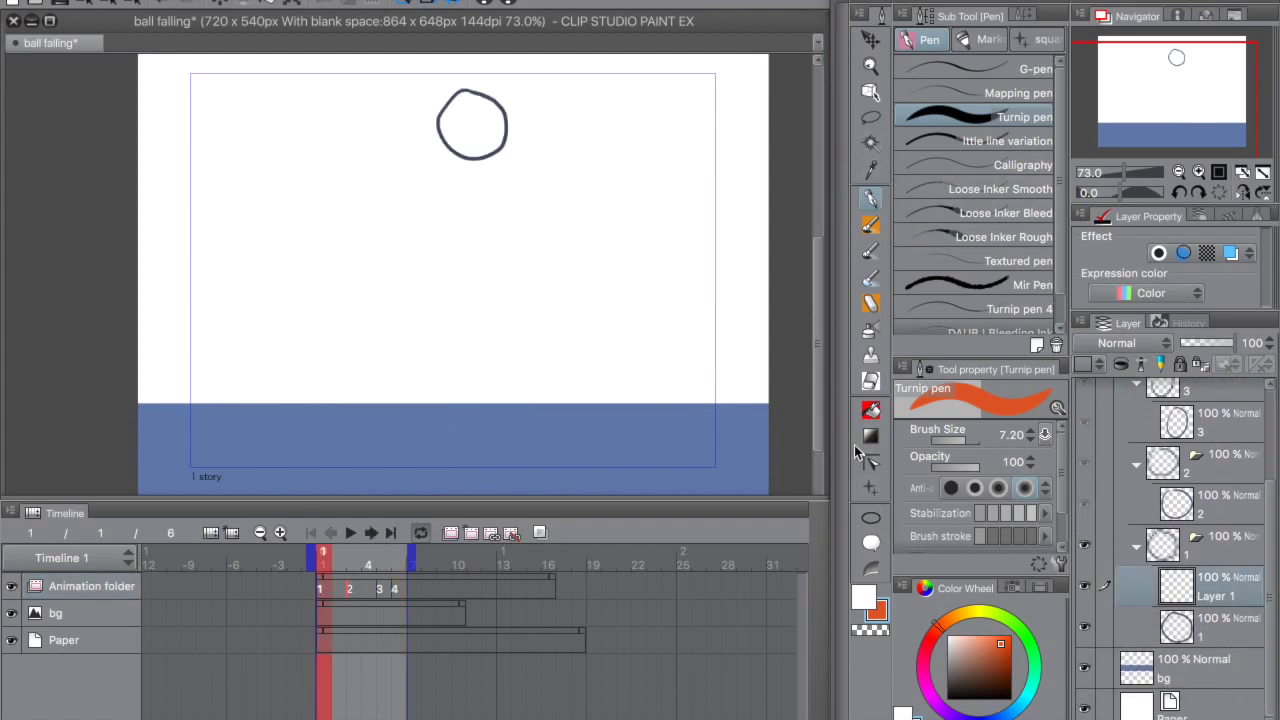
click(871, 517)
mouse_move(441, 95)
mouse_down()
mouse_move(486, 154)
mouse_move(508, 160)
mouse_up()
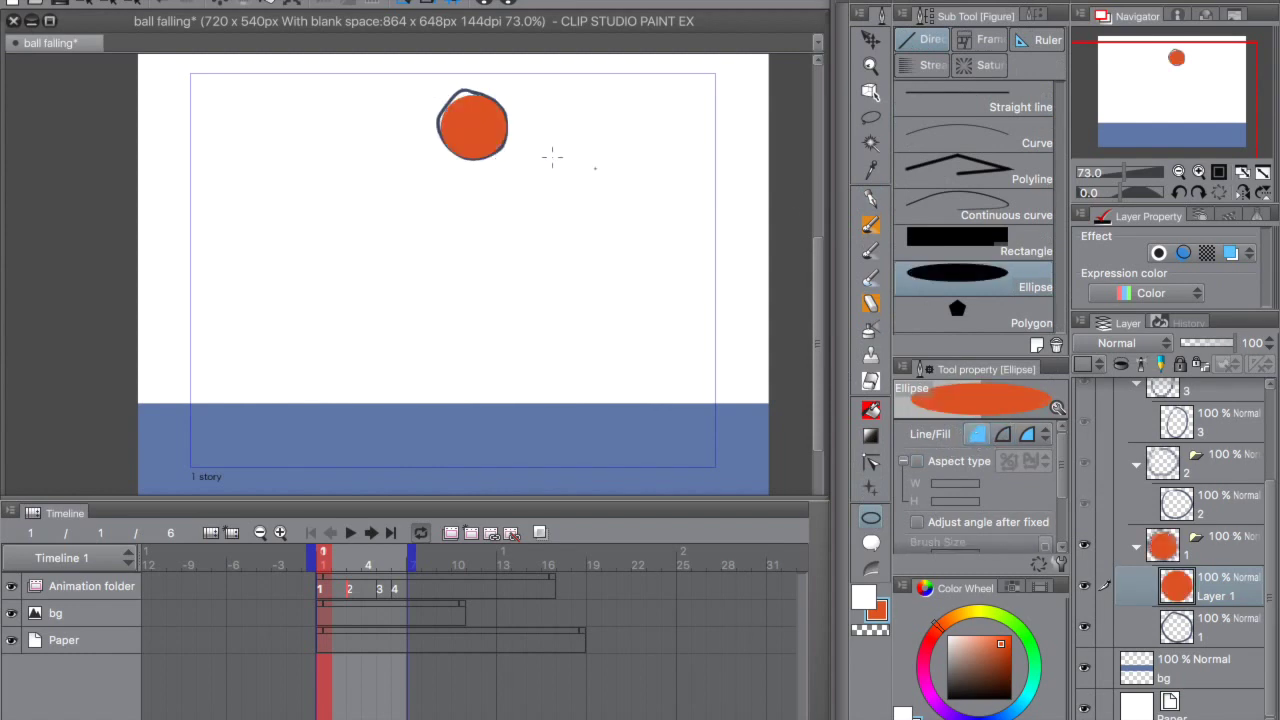
Add a new layer above the line drawing in cel 2 and draw a filled orange ellipse over its ball
click(1220, 513)
click(1110, 717)
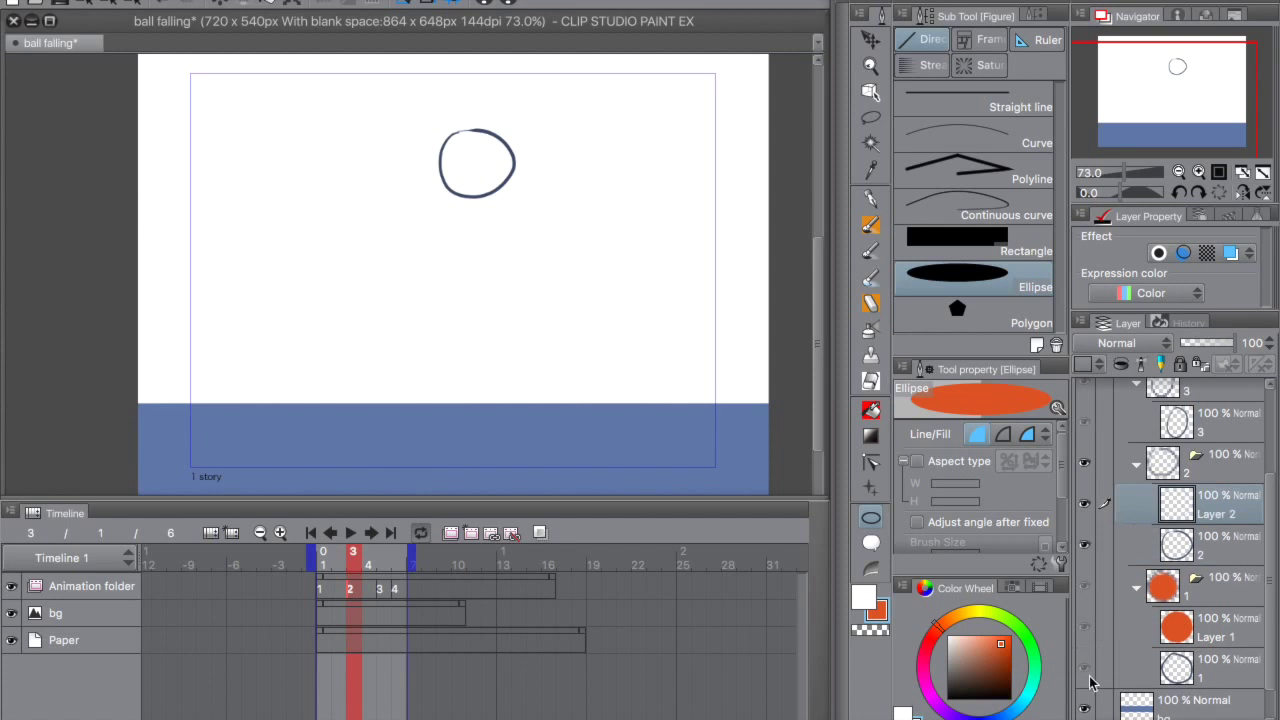
drag(436, 124, 517, 201)
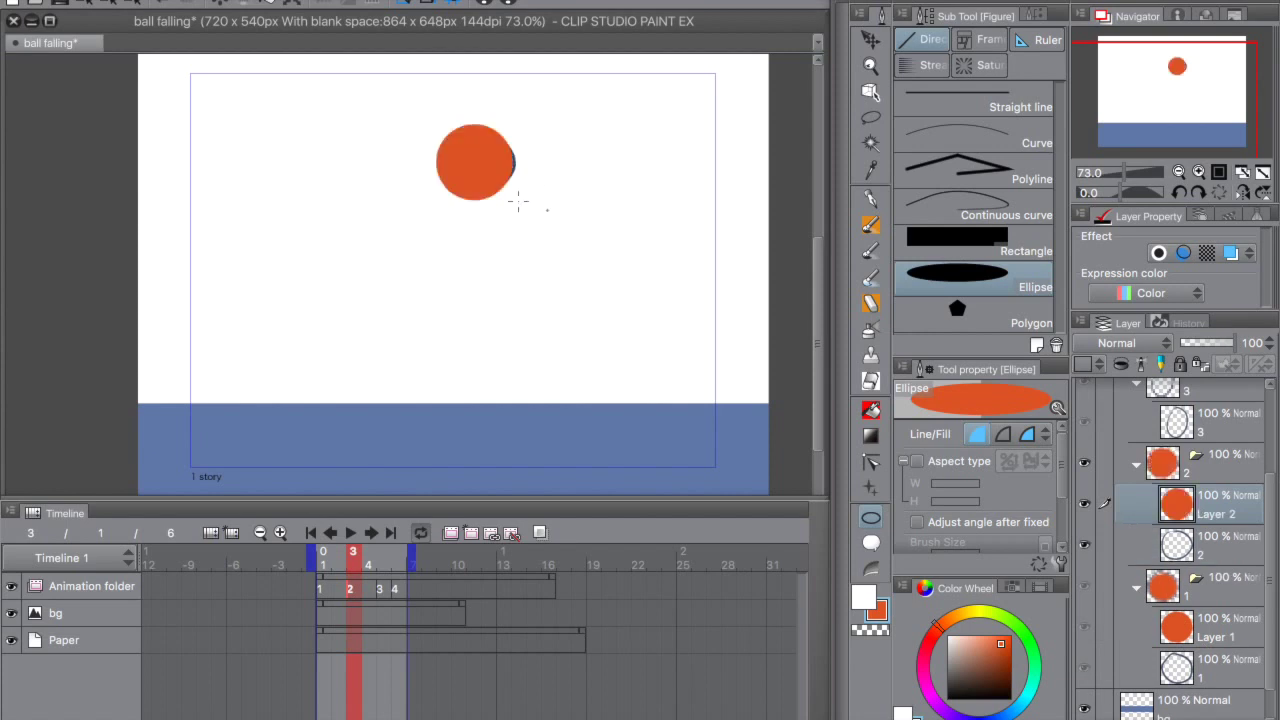
click(1215, 476)
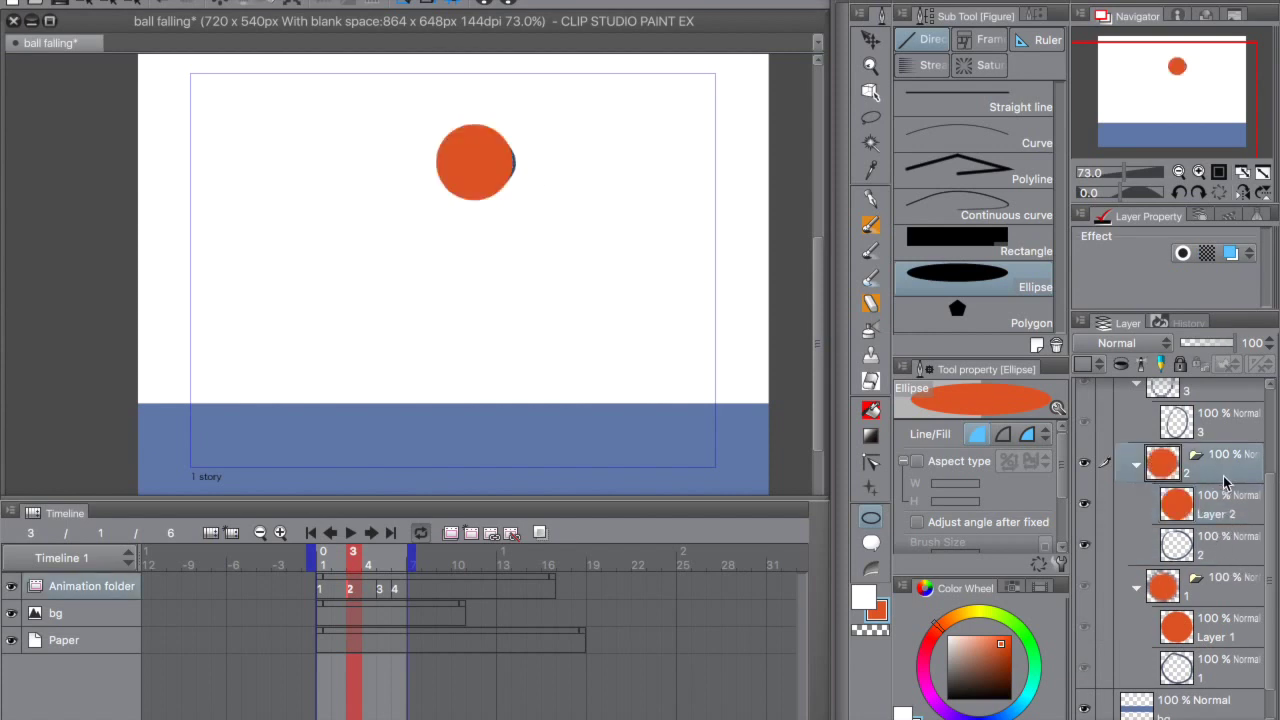
scroll(1225, 490, down, 1)
click(1218, 504)
click(1233, 536)
click(1233, 452)
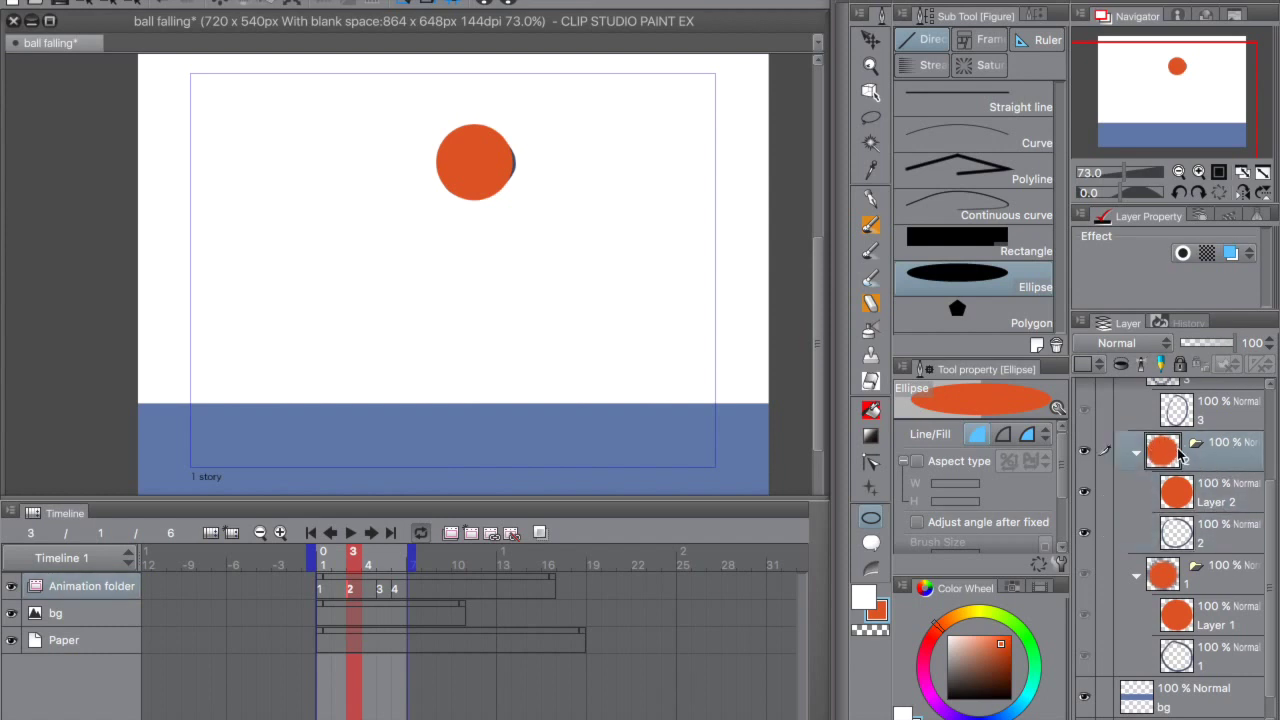
Add a new layer in the cel 3 folder and draw a tall filled orange ellipse over the stretched ball
scroll(1230, 478, up, 3)
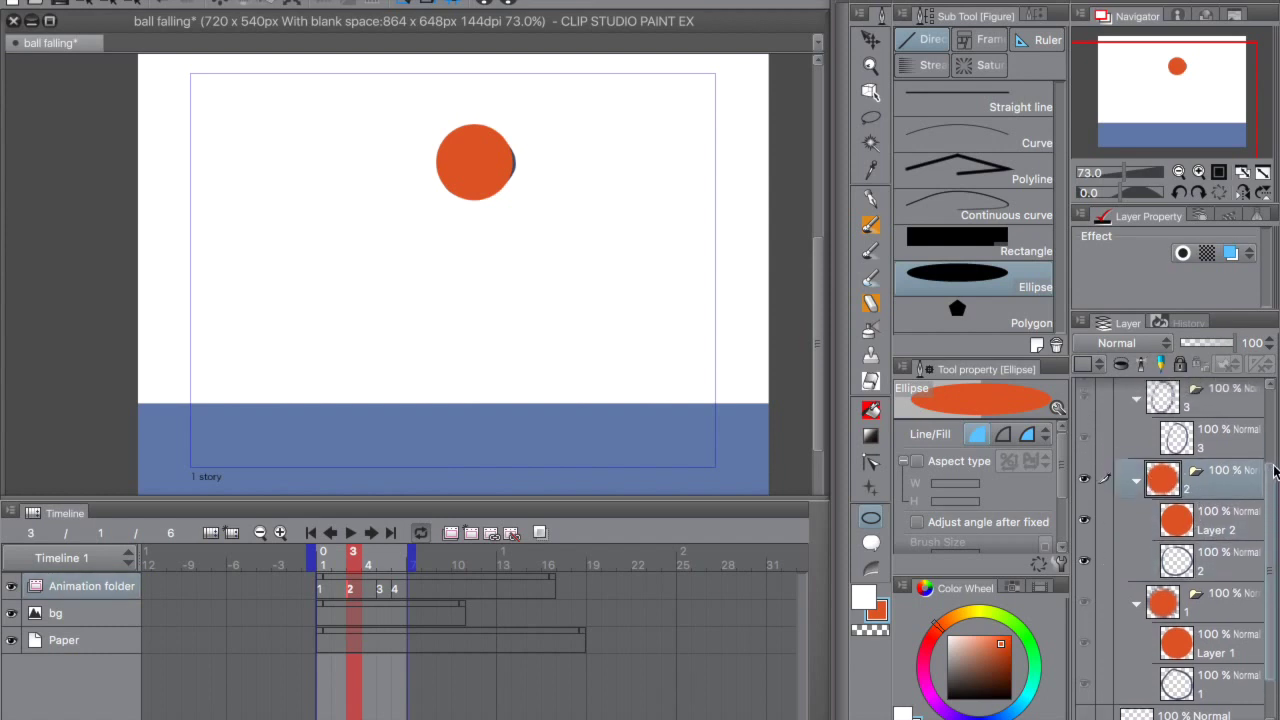
click(1230, 478)
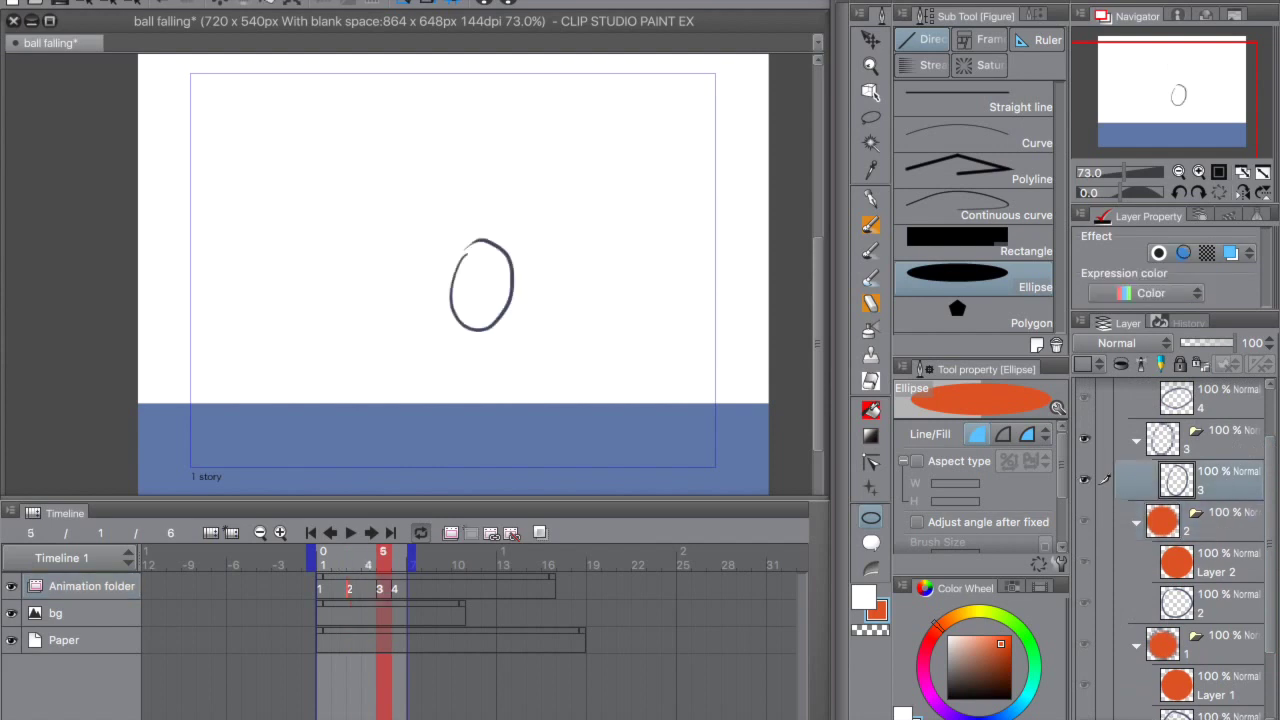
key(ctrl+shift+n)
drag(448, 250, 515, 334)
Add a new layer in the cel 4 folder and draw a flat filled orange ellipse over the squashed ball
click(1230, 402)
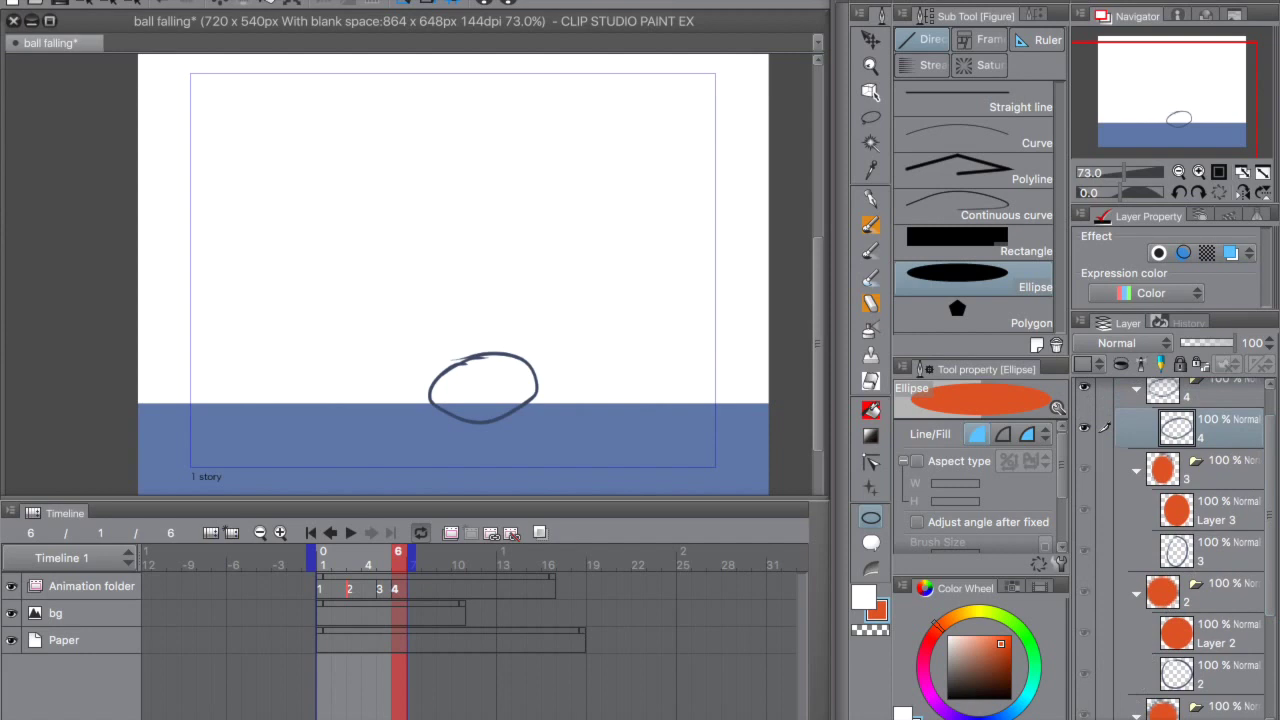
key(ctrl+shift+n)
drag(431, 370, 527, 420)
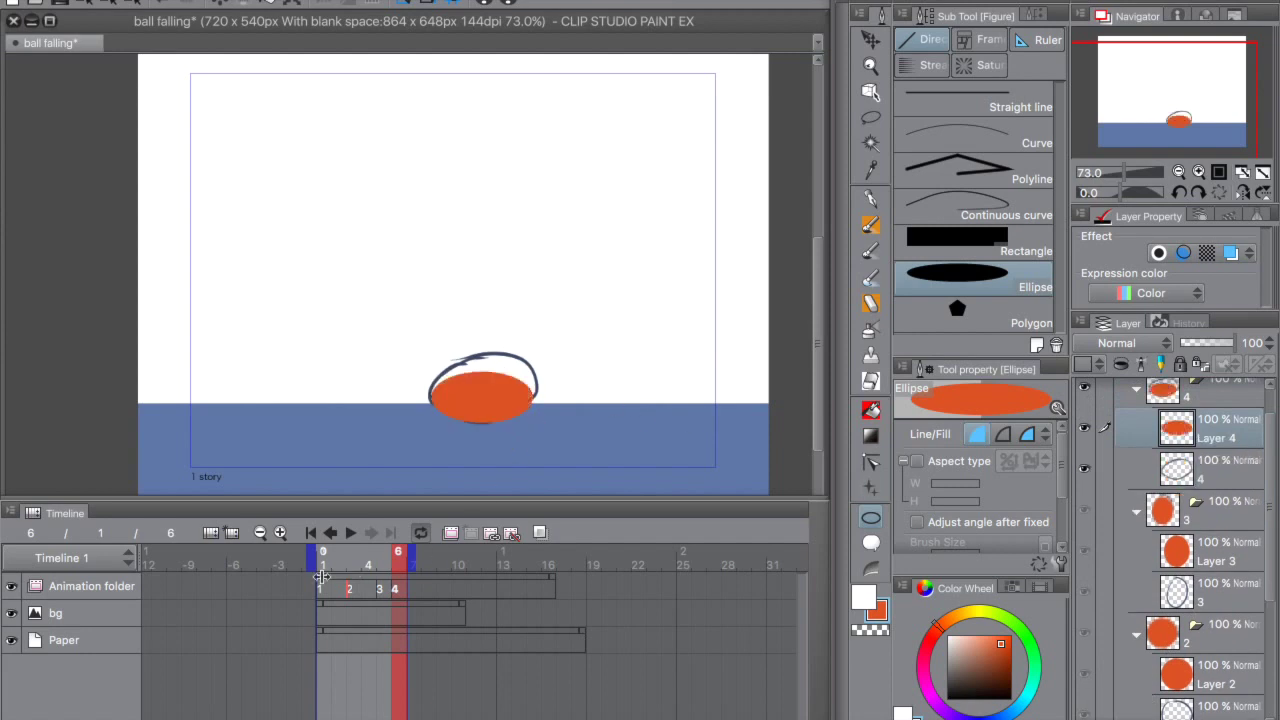
Hide the line-drawing layer in each of the four cels, and play the animation to preview the orange ball
click(1084, 468)
scroll(1090, 558, down, 1)
drag(1270, 510, 1275, 588)
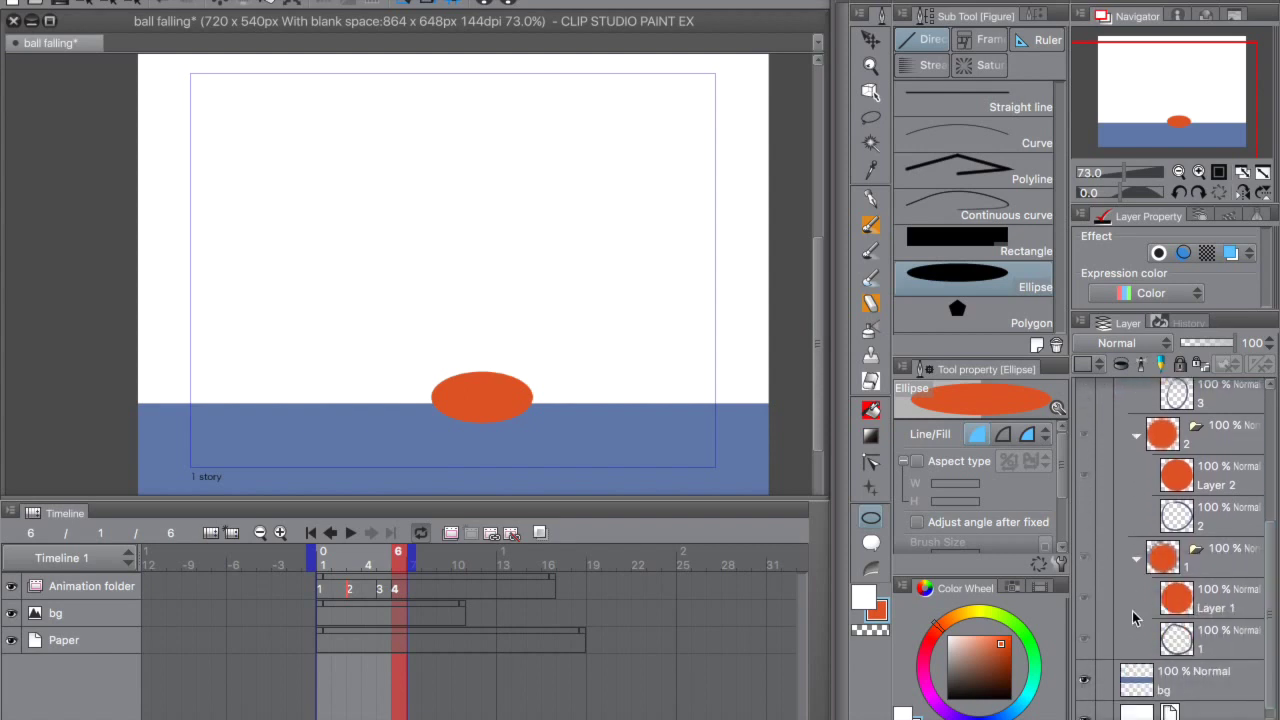
click(350, 534)
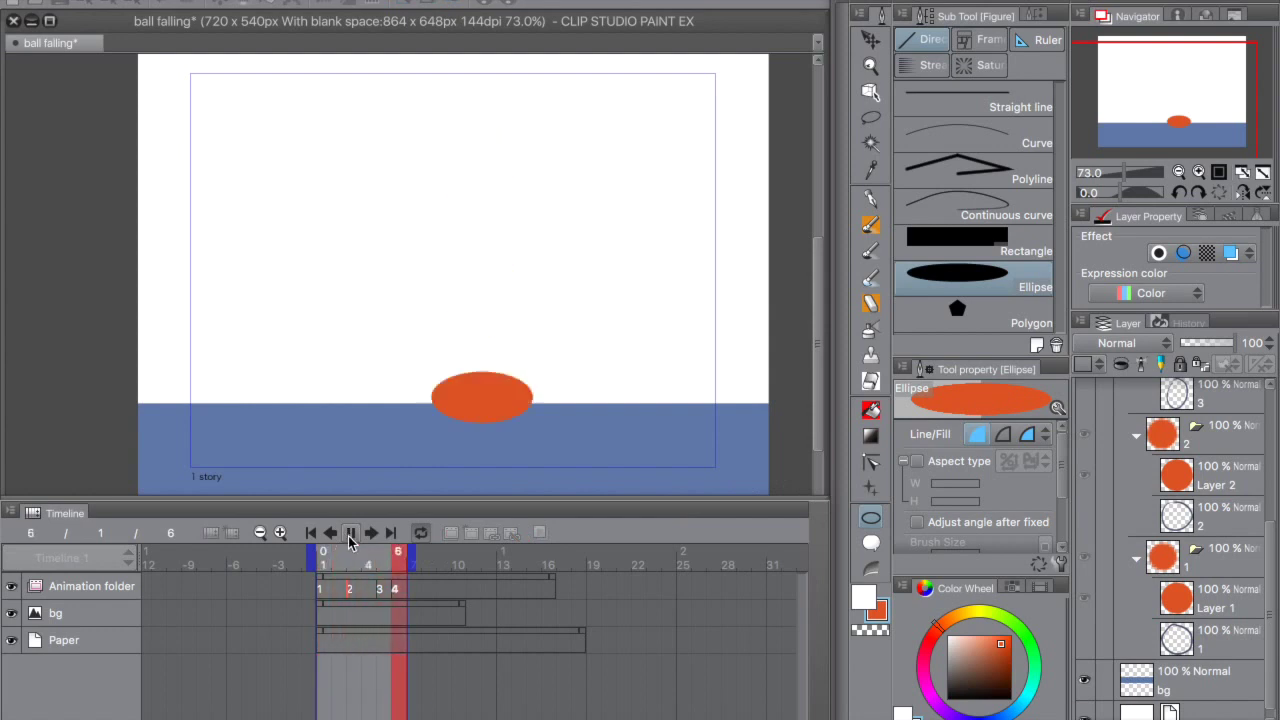
click(350, 535)
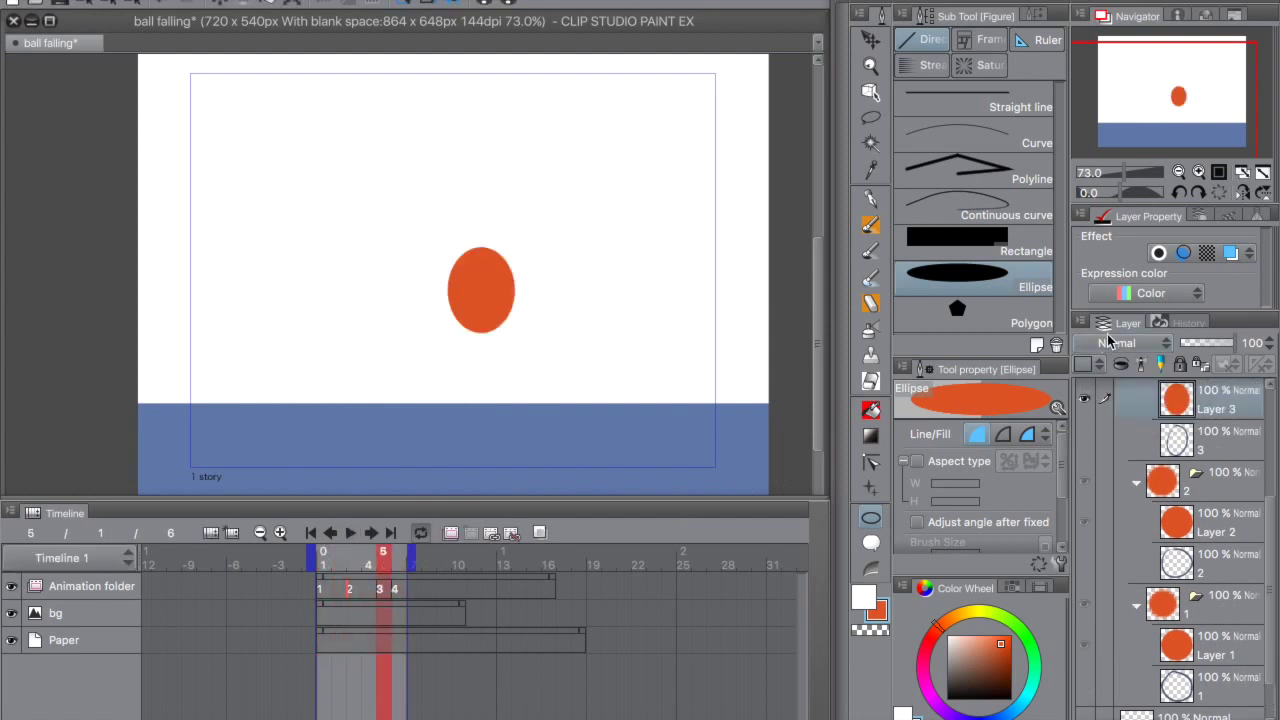
Collapse the Animation folder and add a Hue/Saturation/Luminosity correction layer above it with the hue set to 62
drag(1268, 522, 1271, 410)
click(1122, 395)
click(1143, 400)
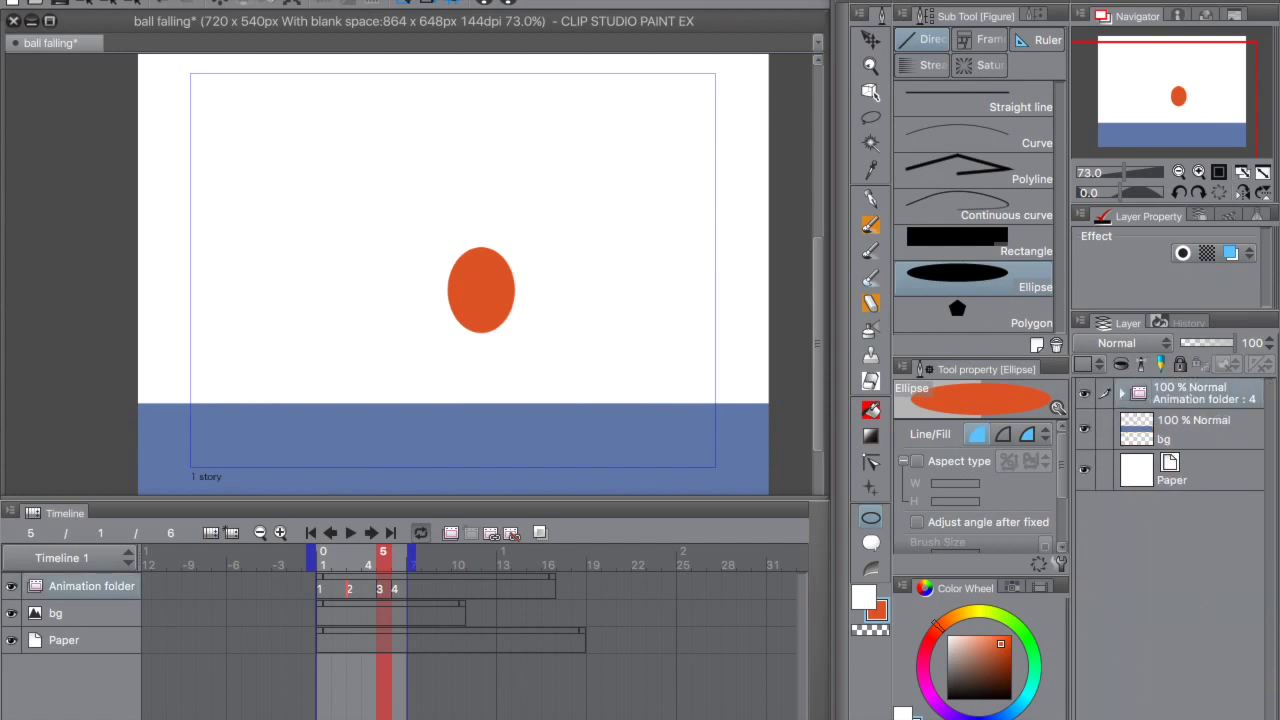
click(577, 1)
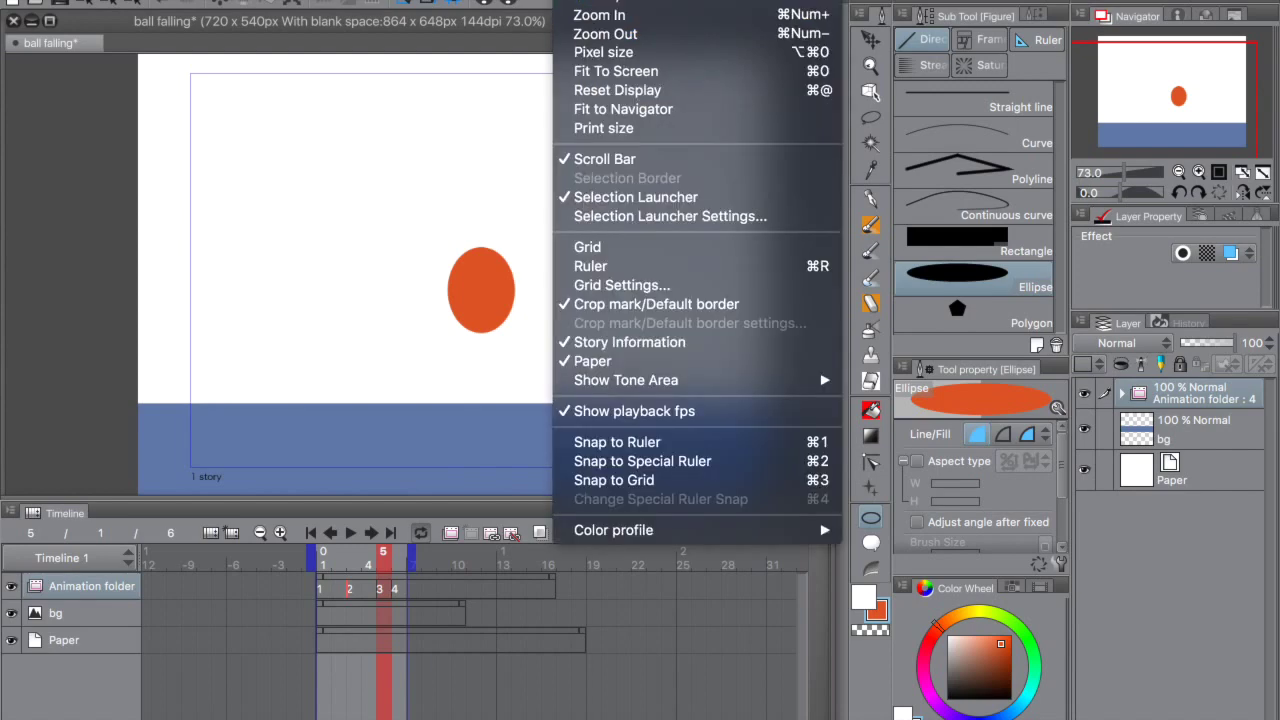
mouse_move(446, 1)
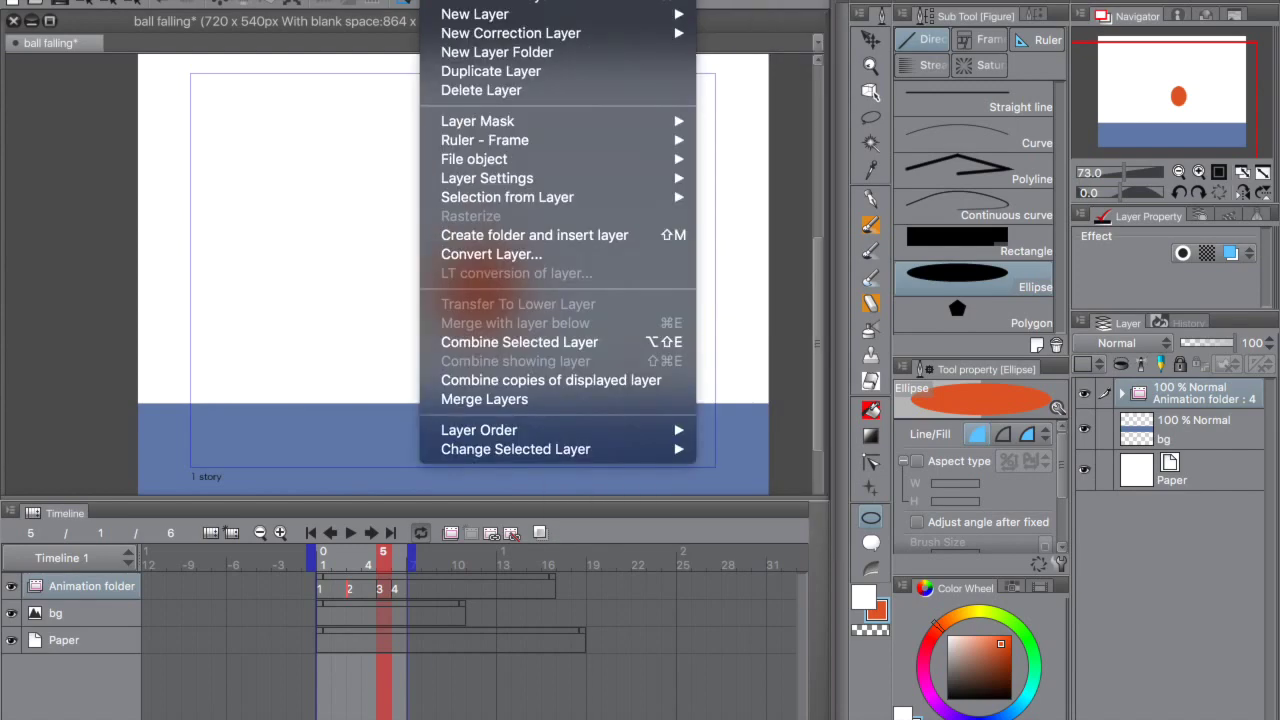
mouse_move(690, 36)
click(726, 57)
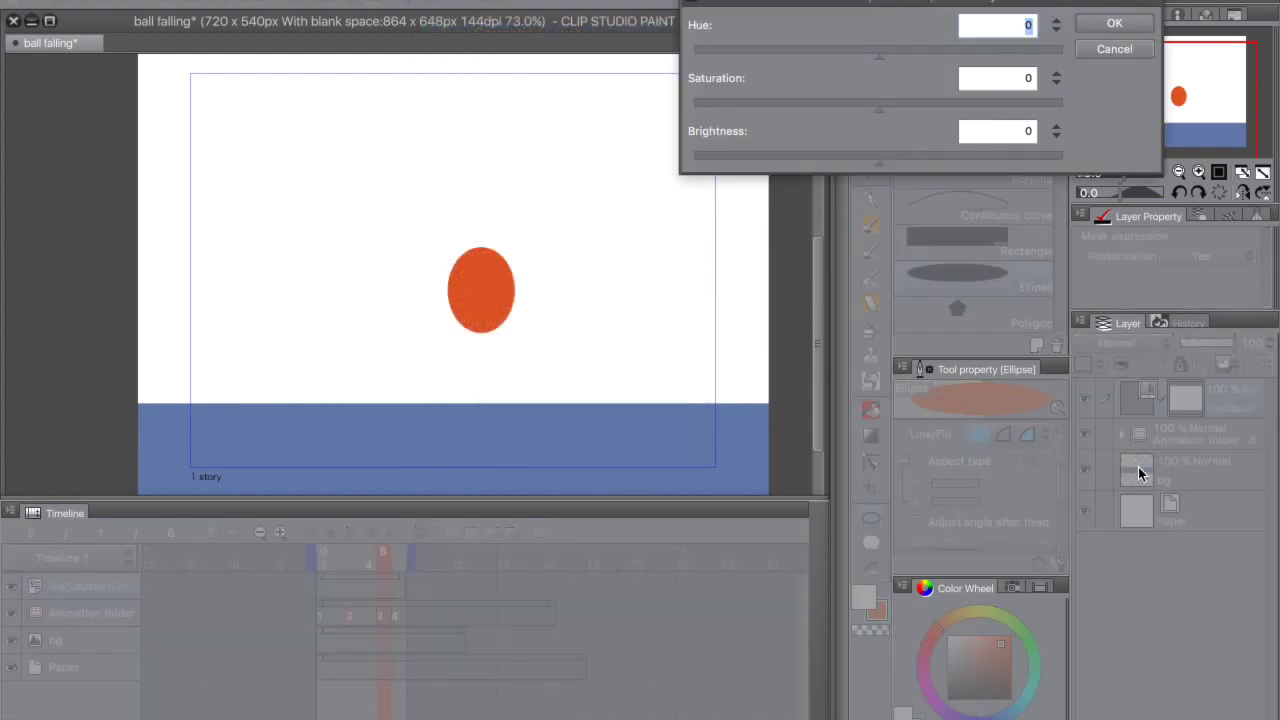
mouse_move(915, 50)
mouse_down()
mouse_move(944, 56)
mouse_move(923, 46)
mouse_up()
drag(787, 46, 942, 57)
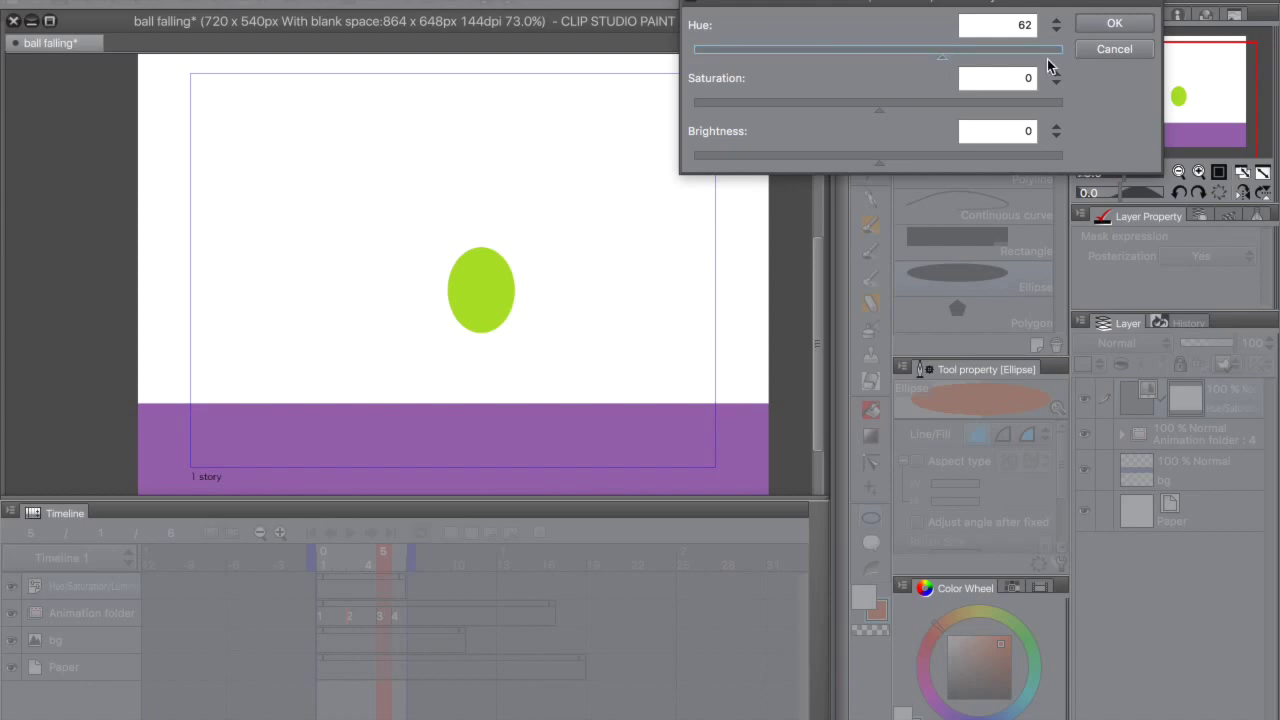
click(1114, 23)
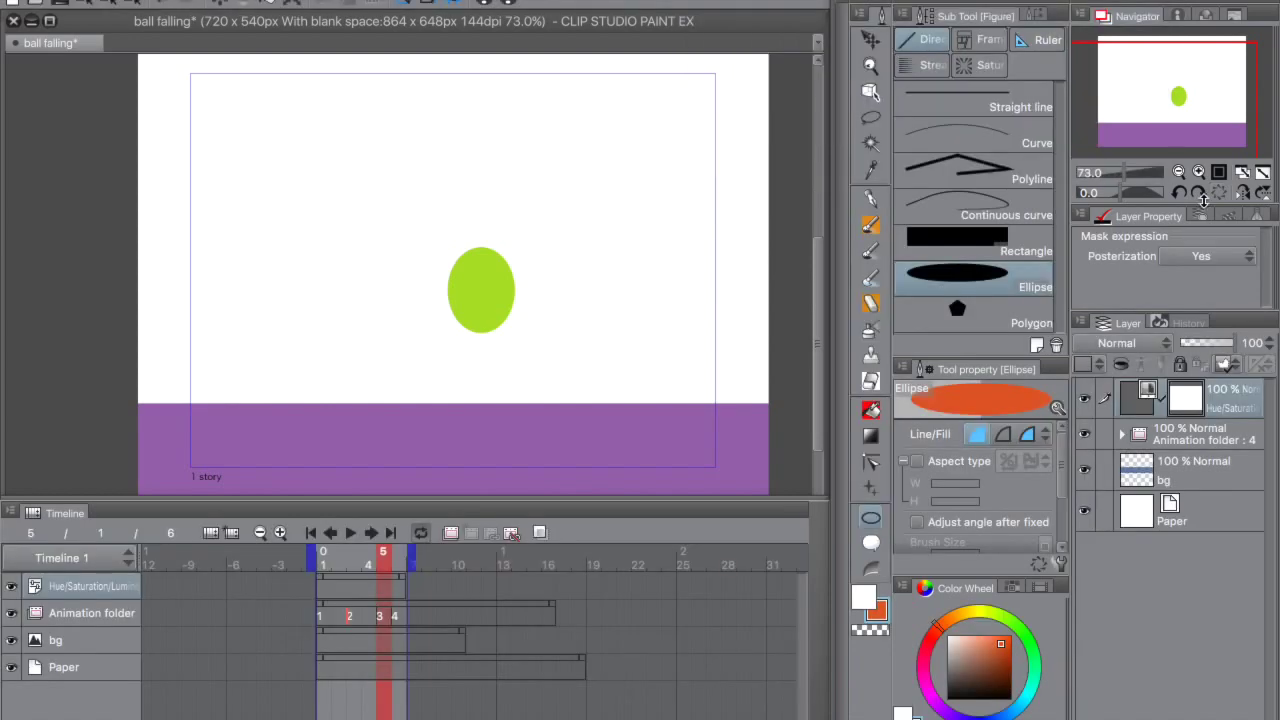
Clip the Hue/Saturation/Luminosity layer to the Animation folder below and play the animation to check the colour
click(1121, 365)
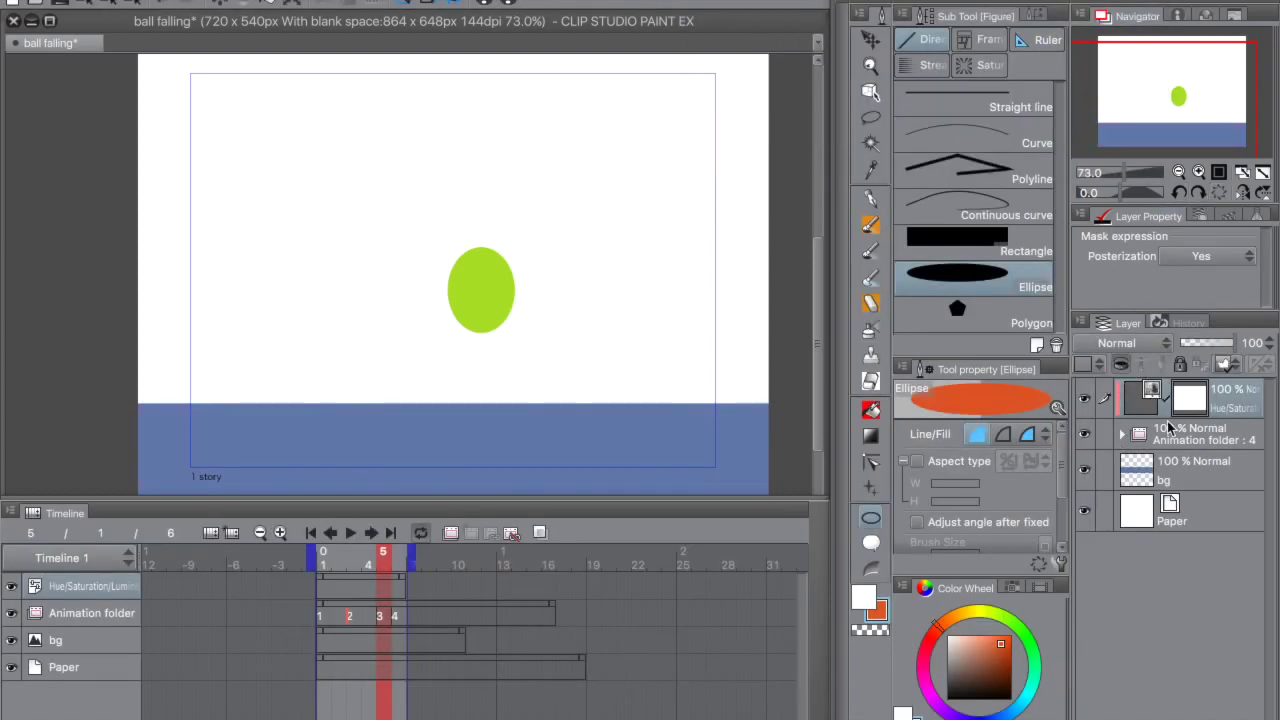
click(348, 535)
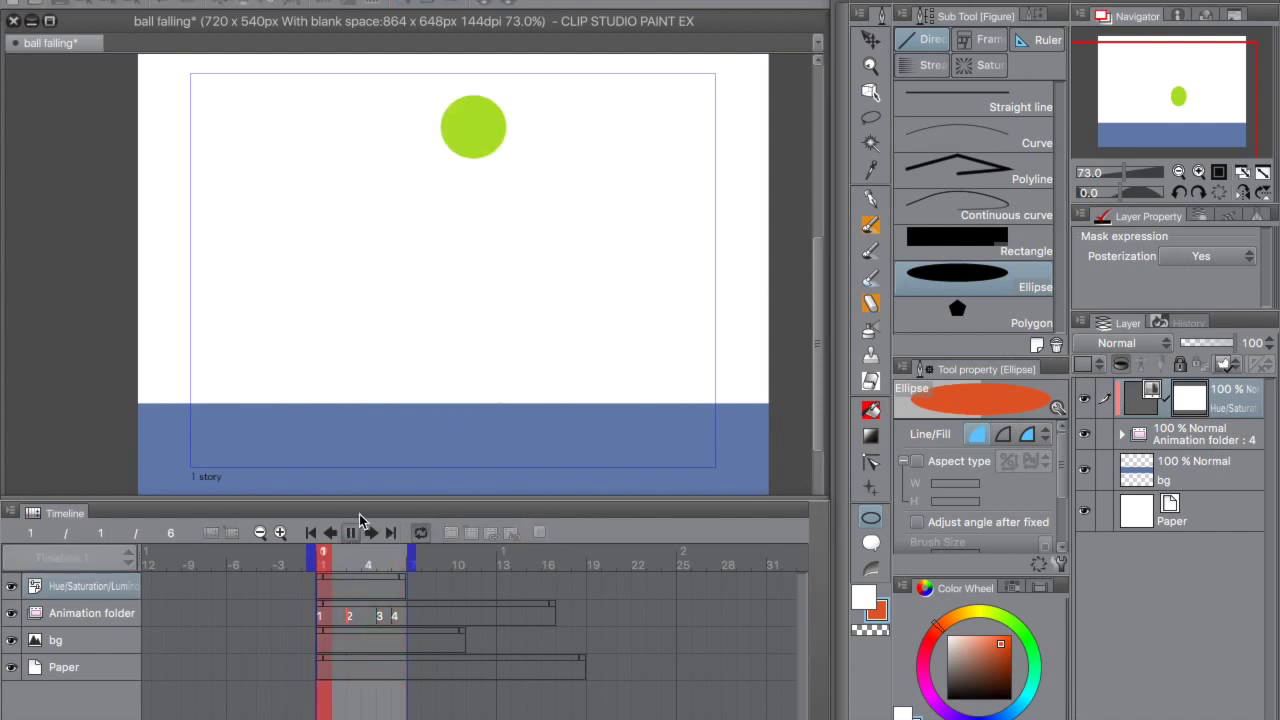
click(351, 534)
Select Layer 4 in cel 4 within the Animation folder, and collapse the folder again
click(1118, 437)
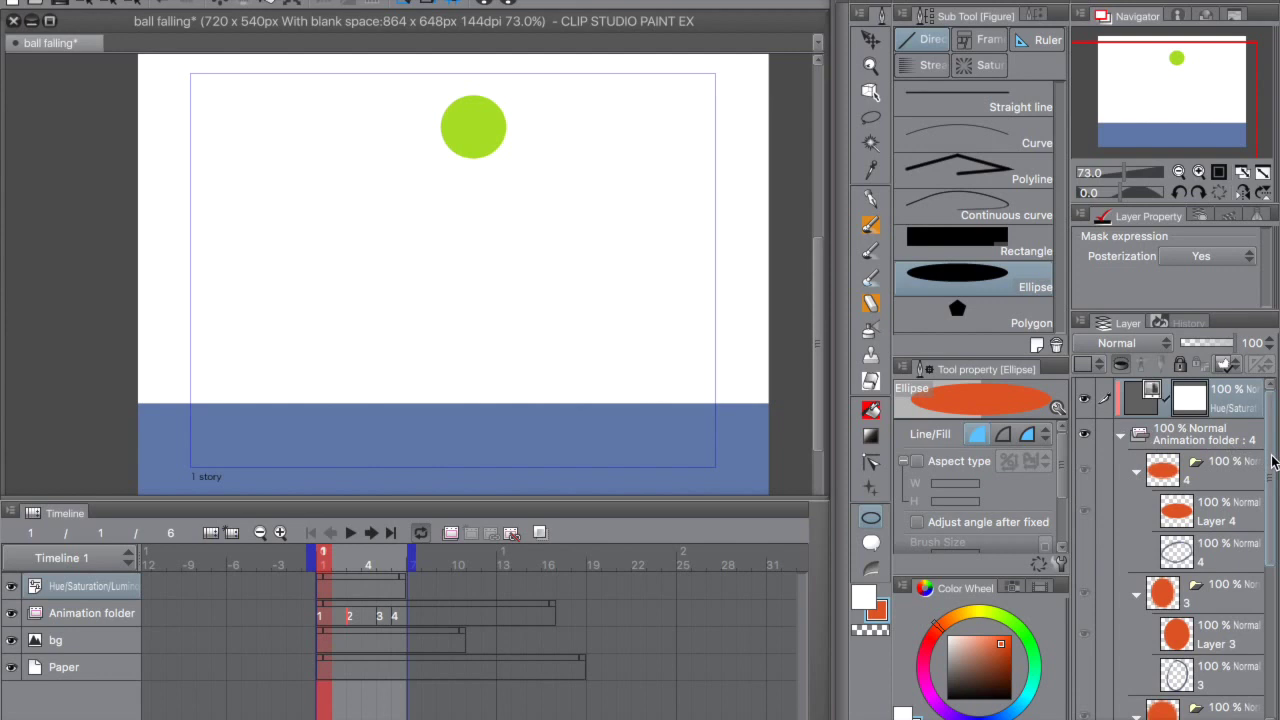
scroll(1248, 483, down, 1)
click(1248, 483)
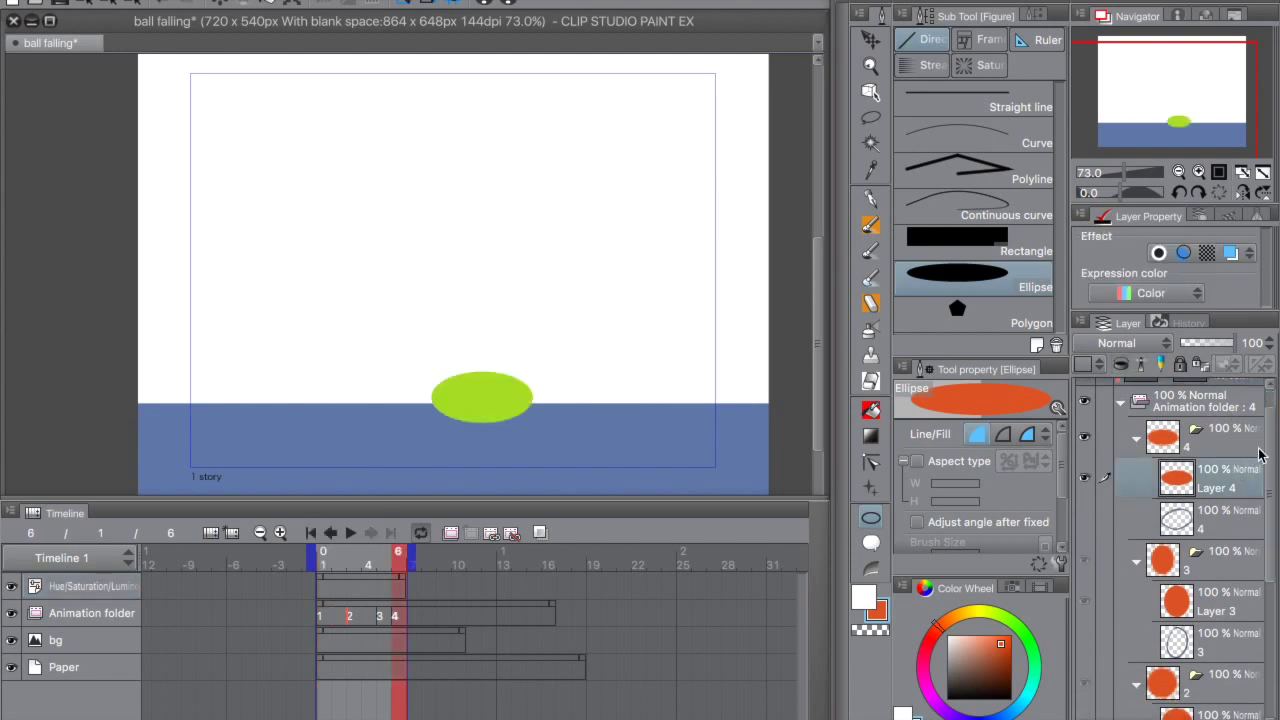
scroll(1258, 455, up, 1)
click(1122, 437)
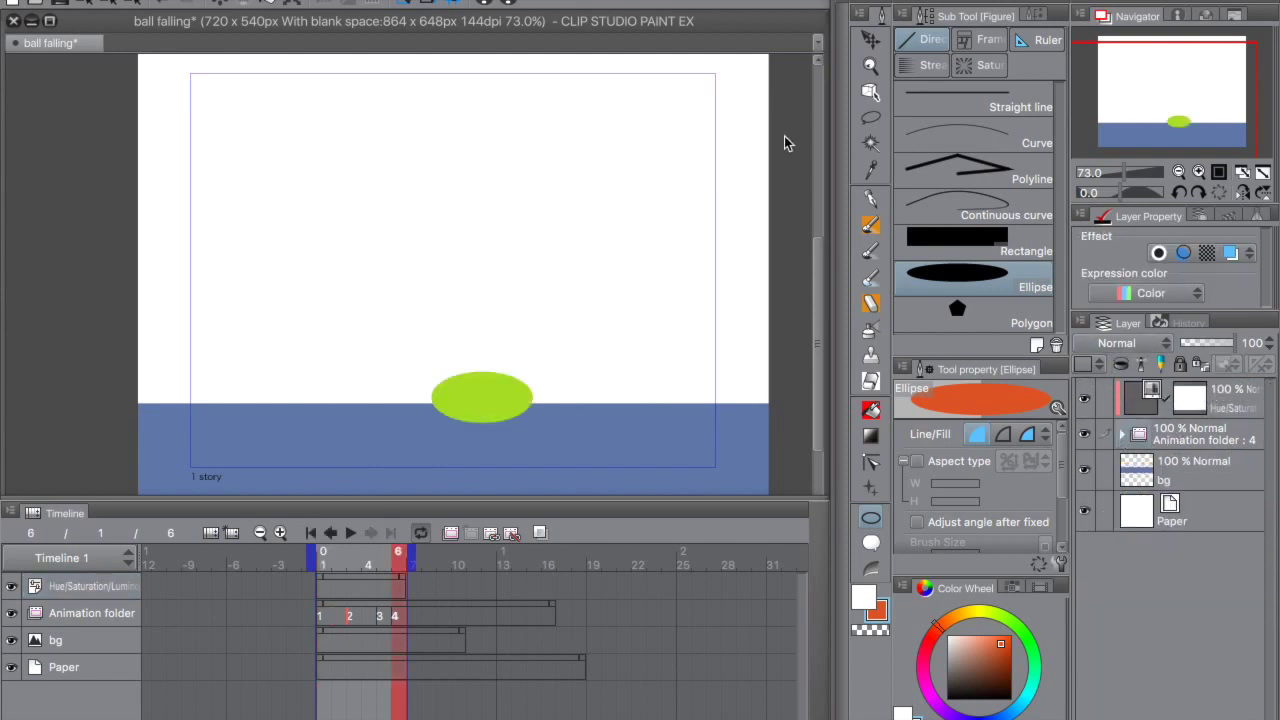
Enable the light table for the animation
click(304, 0)
mouse_move(378, 0)
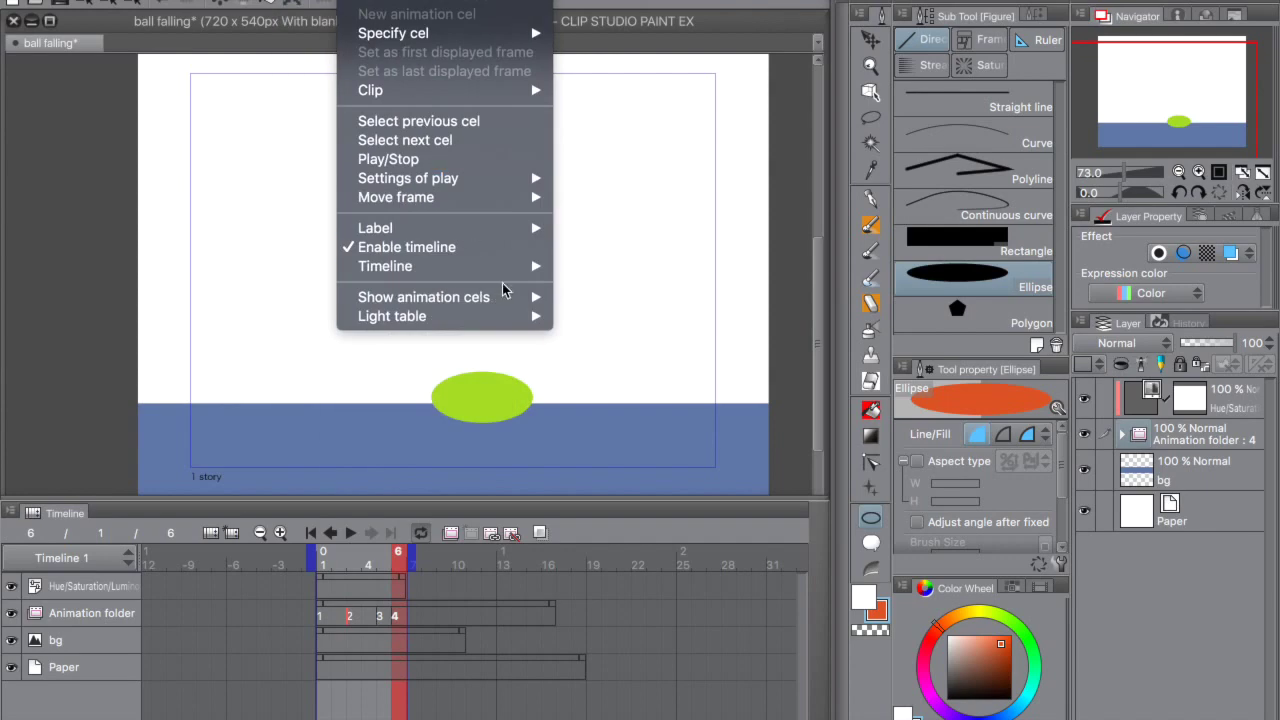
mouse_move(505, 316)
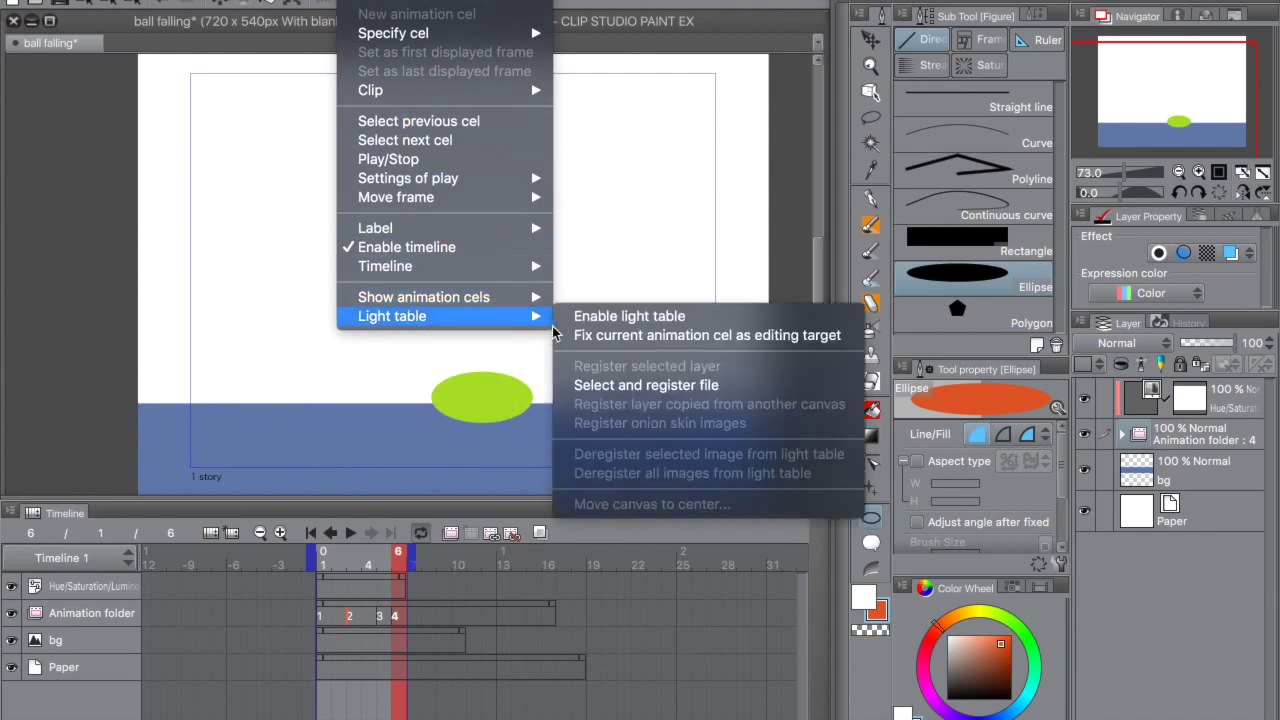
click(620, 316)
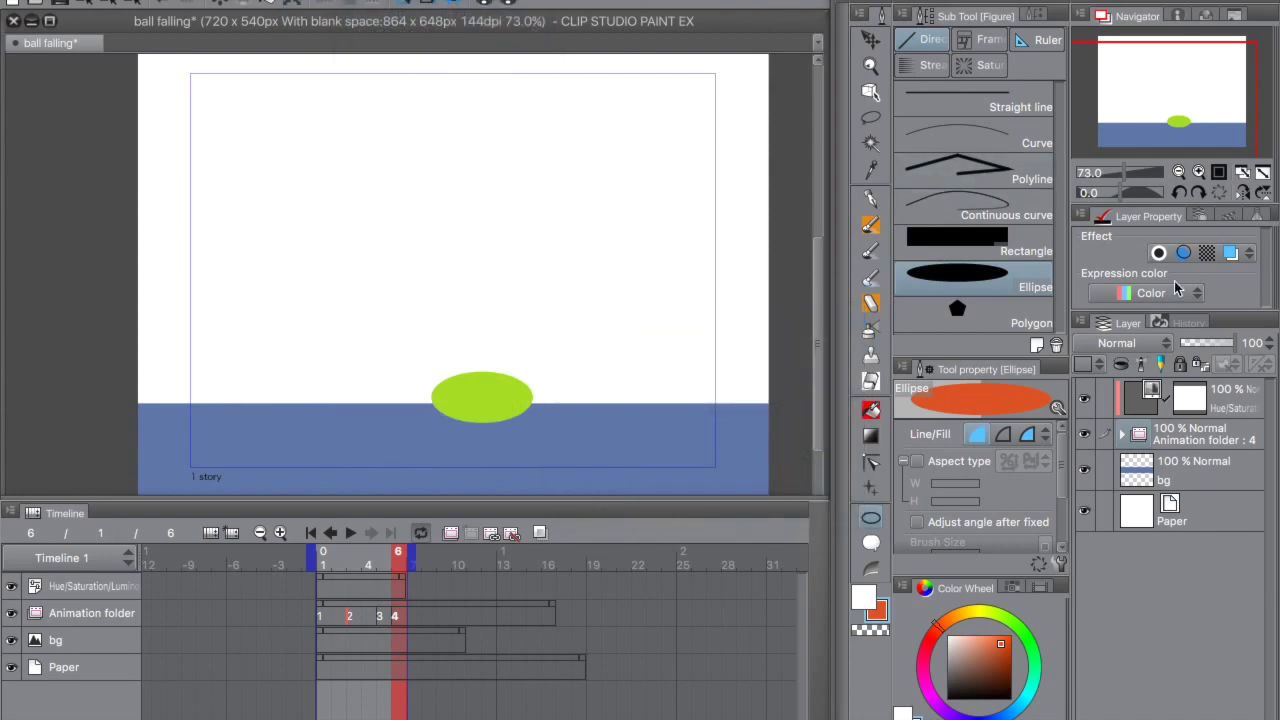
Enlarge the palette area above the layer list and display Animation cels in it
click(1199, 216)
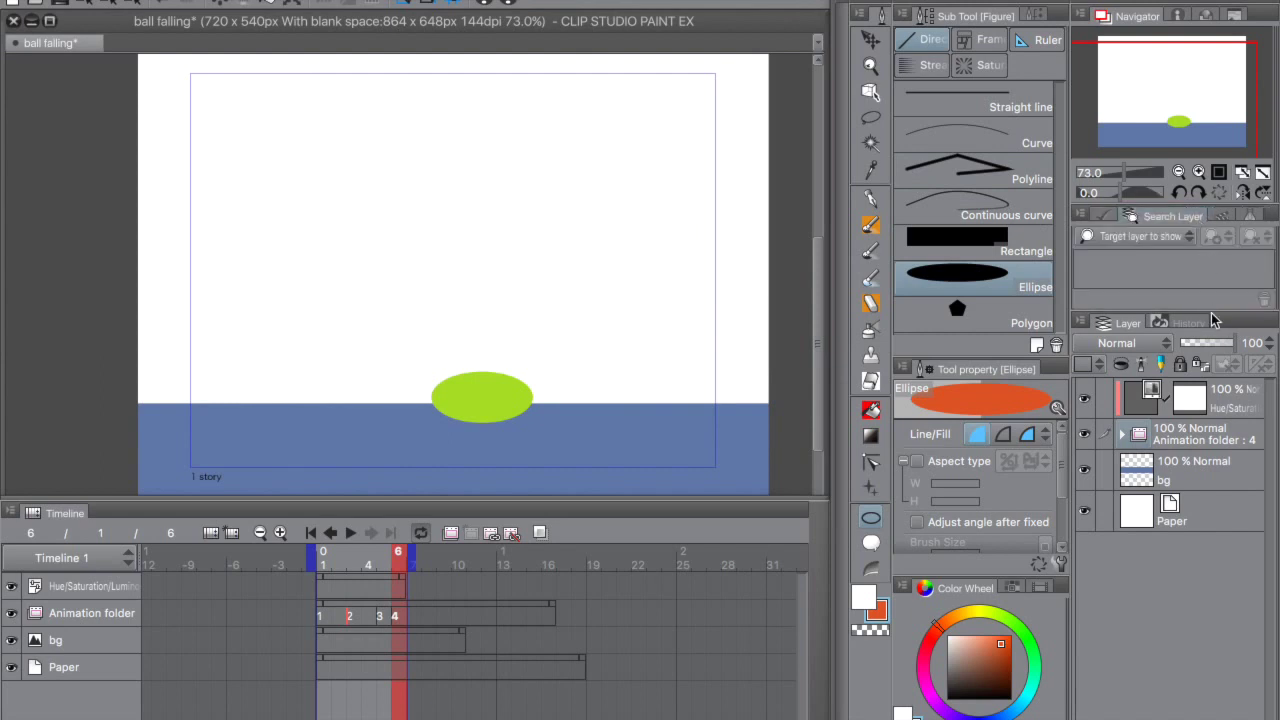
drag(1221, 315, 1218, 447)
click(1225, 215)
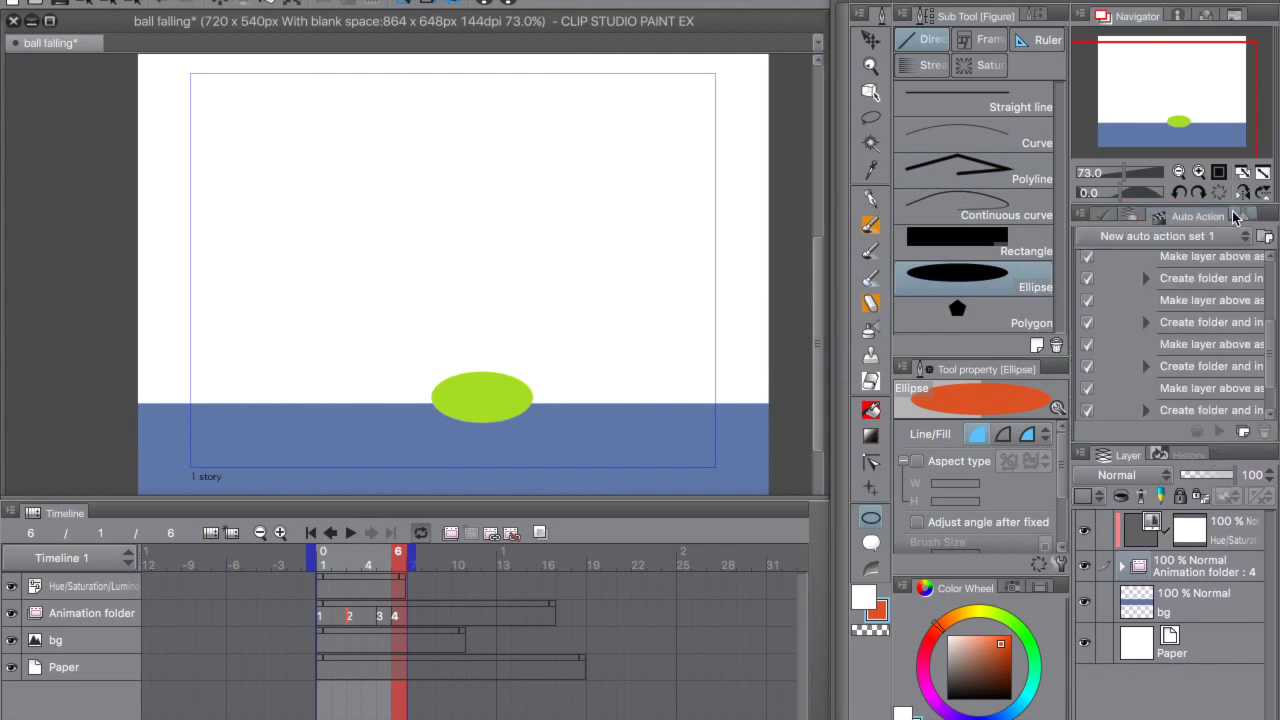
click(1200, 216)
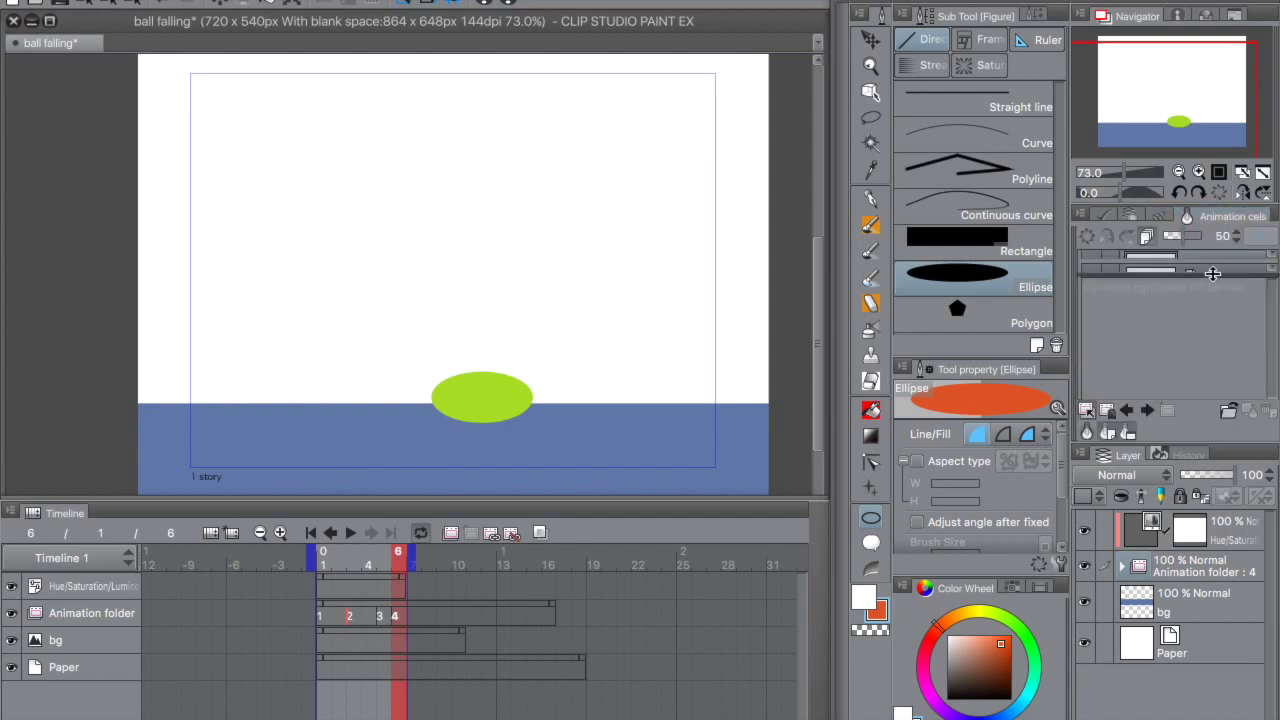
Resize the sections of Animation cels to reveal cel 4's layers, and show its line-drawing layer
drag(1253, 327, 1249, 364)
scroll(1258, 272, up, 2)
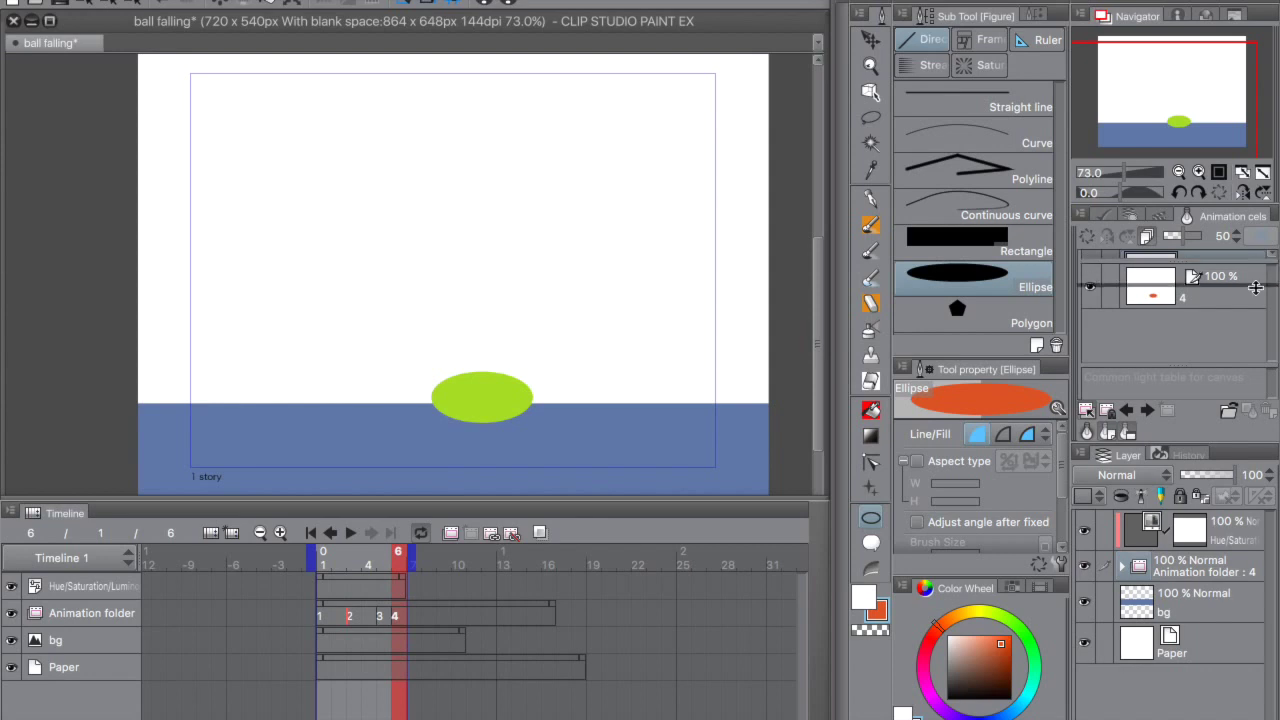
drag(1272, 271, 1274, 300)
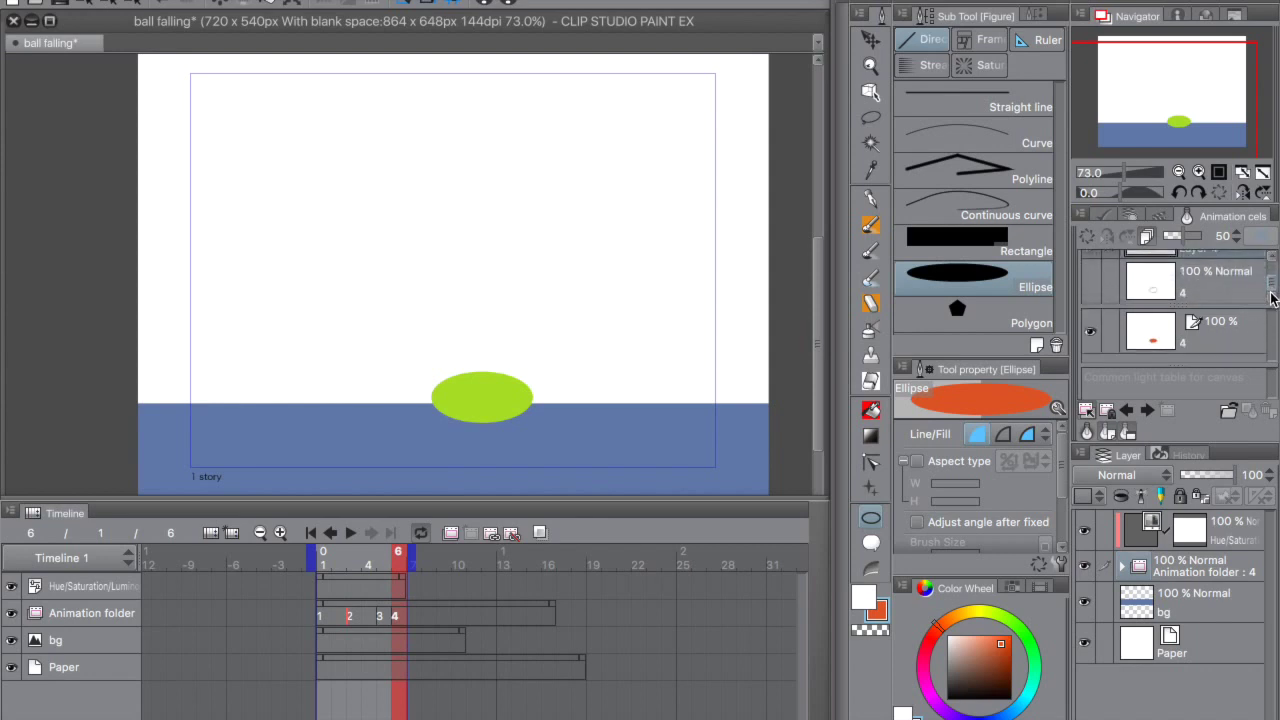
click(1090, 281)
scroll(1262, 284, up, 2)
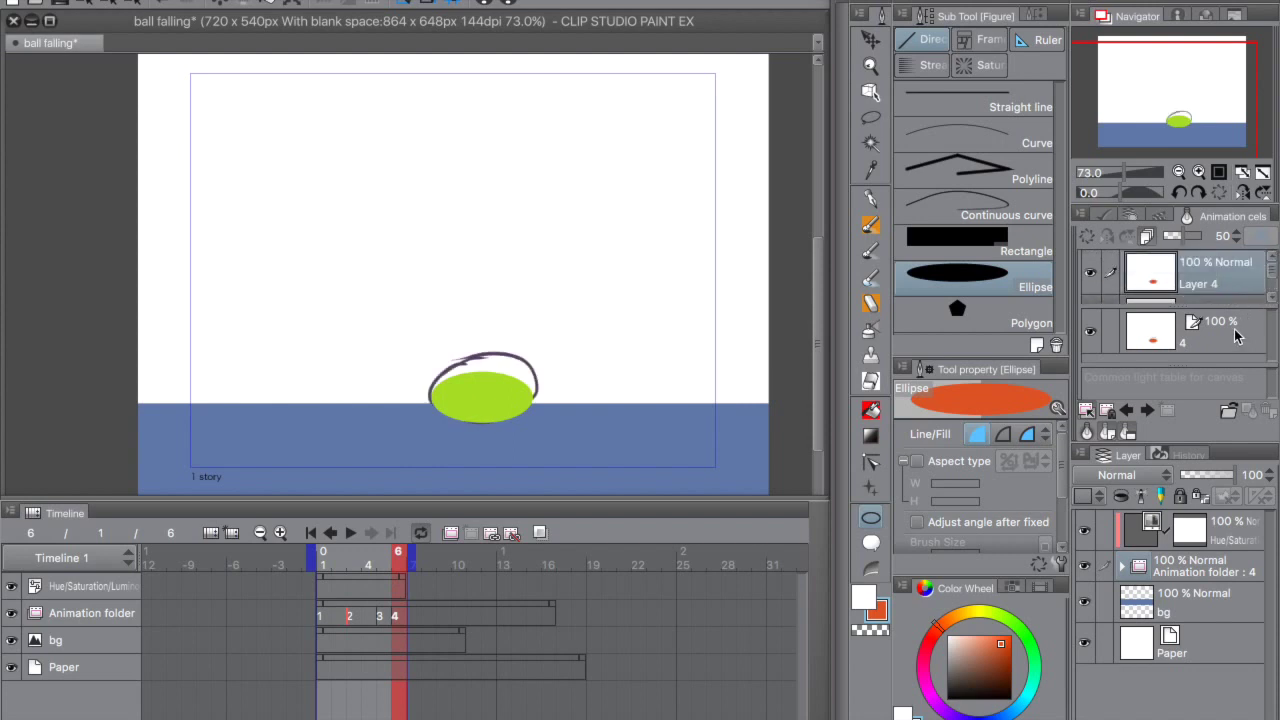
View cel 4's layers in Animation cels, and expand the Animation folder in the layer list down to the earlier cels
drag(1272, 283, 1272, 296)
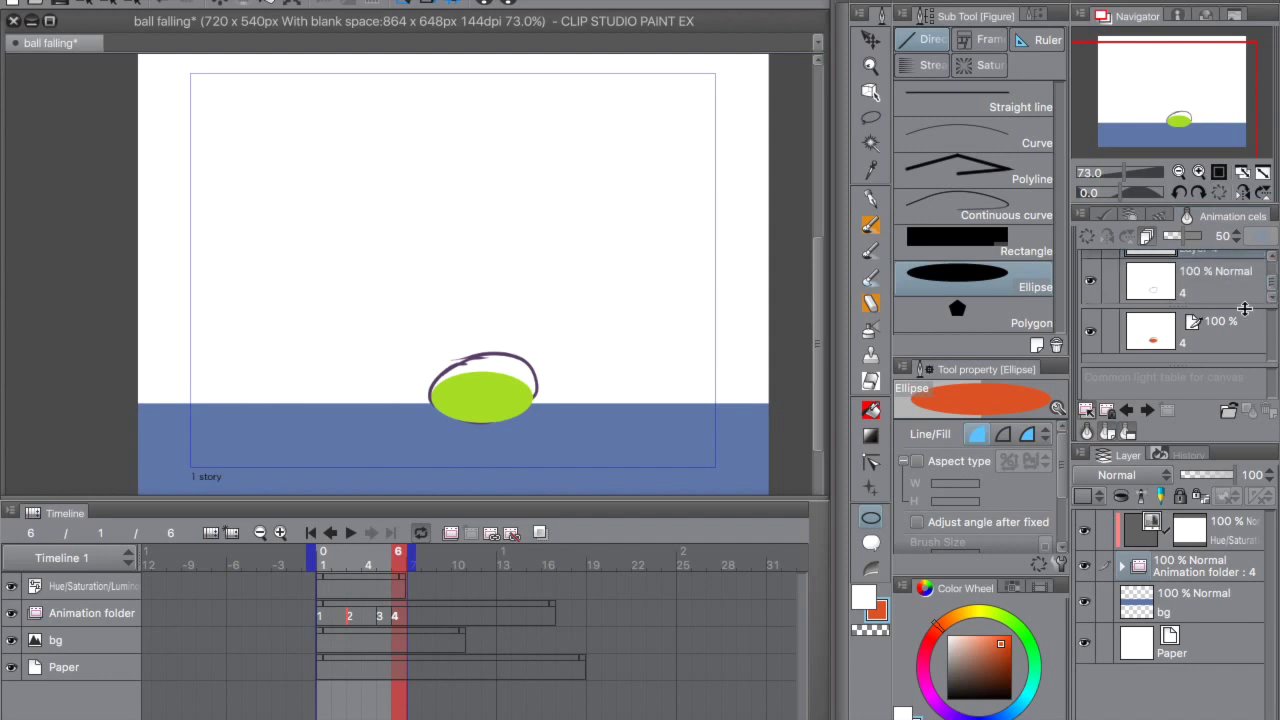
drag(1245, 307, 1272, 280)
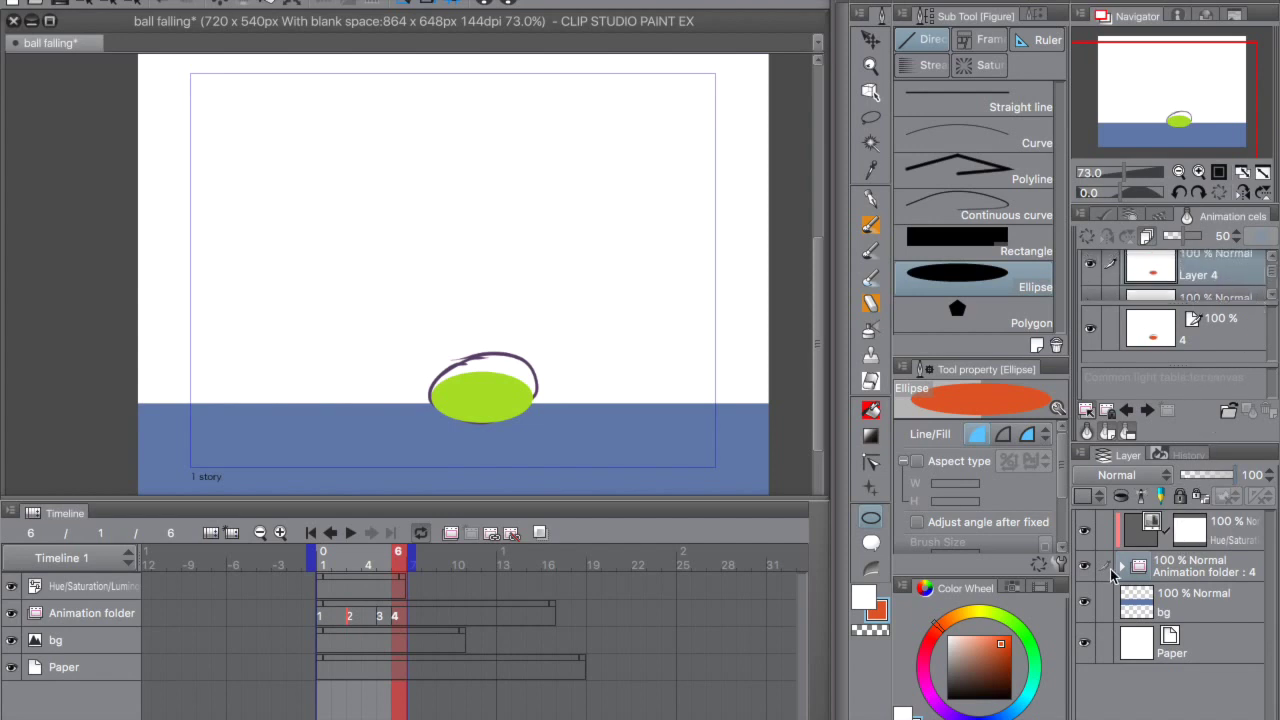
click(1120, 566)
drag(1272, 285, 1274, 304)
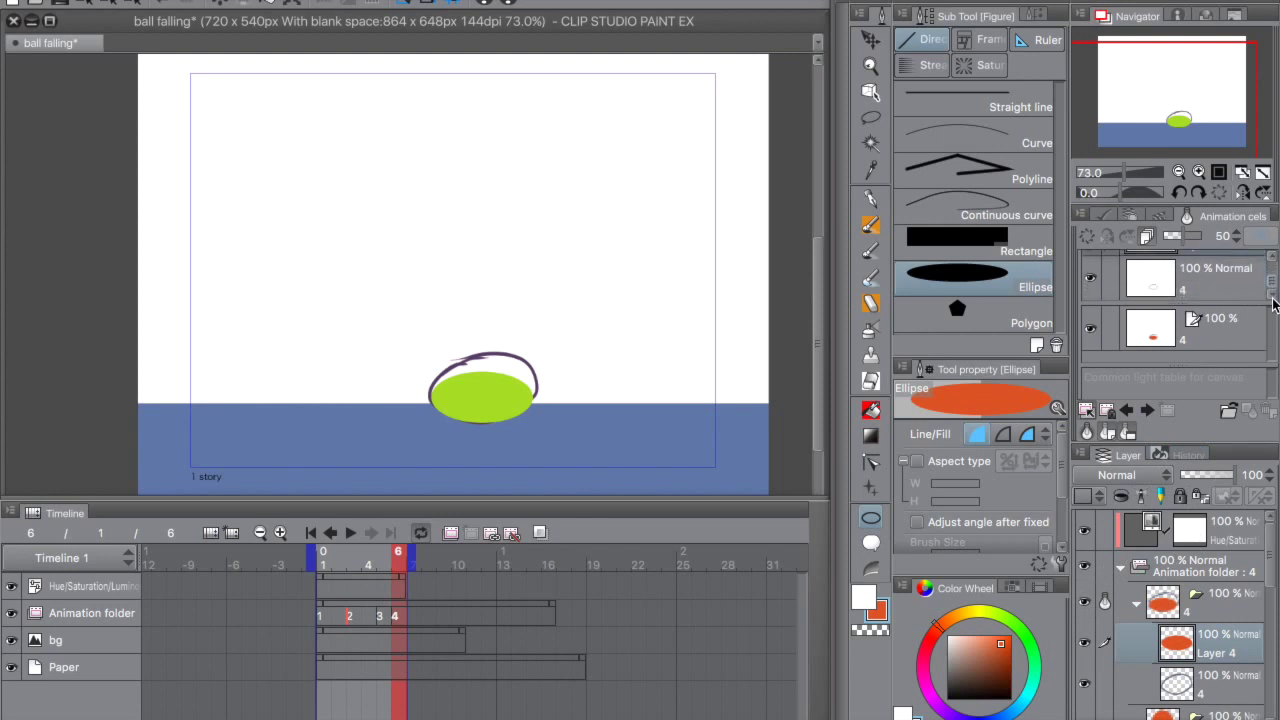
drag(1270, 556, 1268, 629)
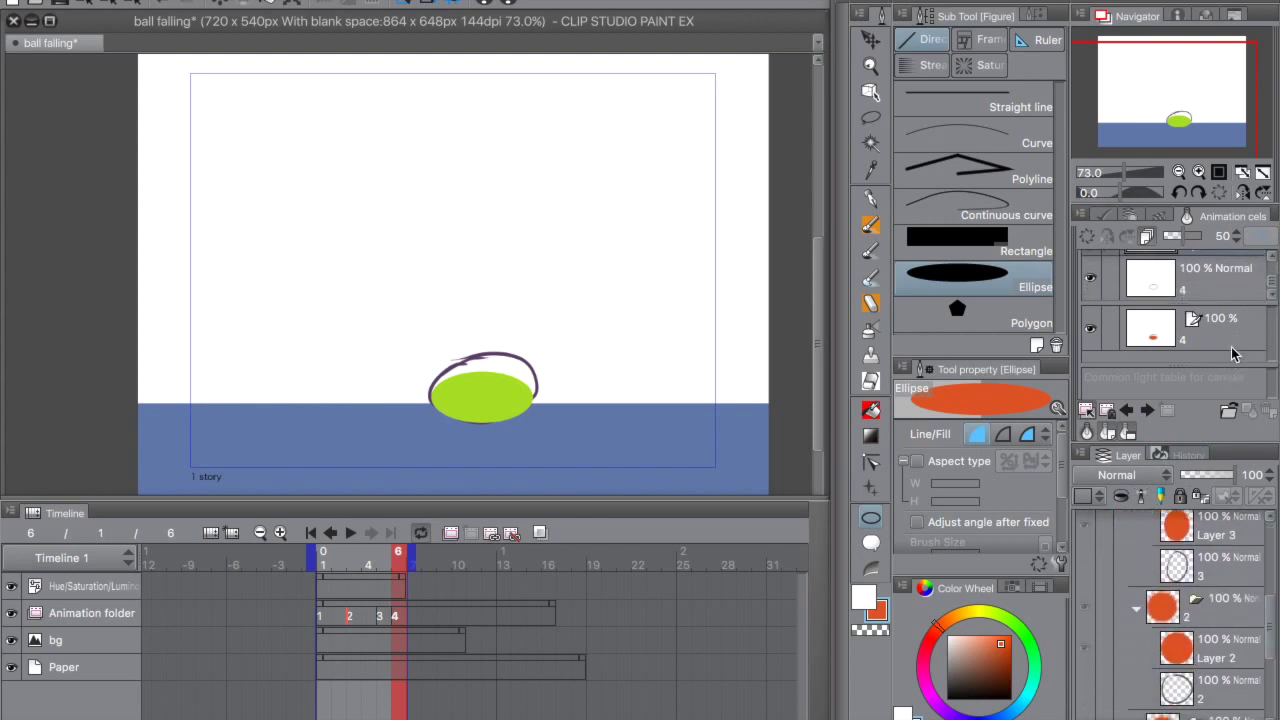
Make room in Animation cels, then register cel 1 on the common light table for canvas and select it there
scroll(1228, 373, down, 1)
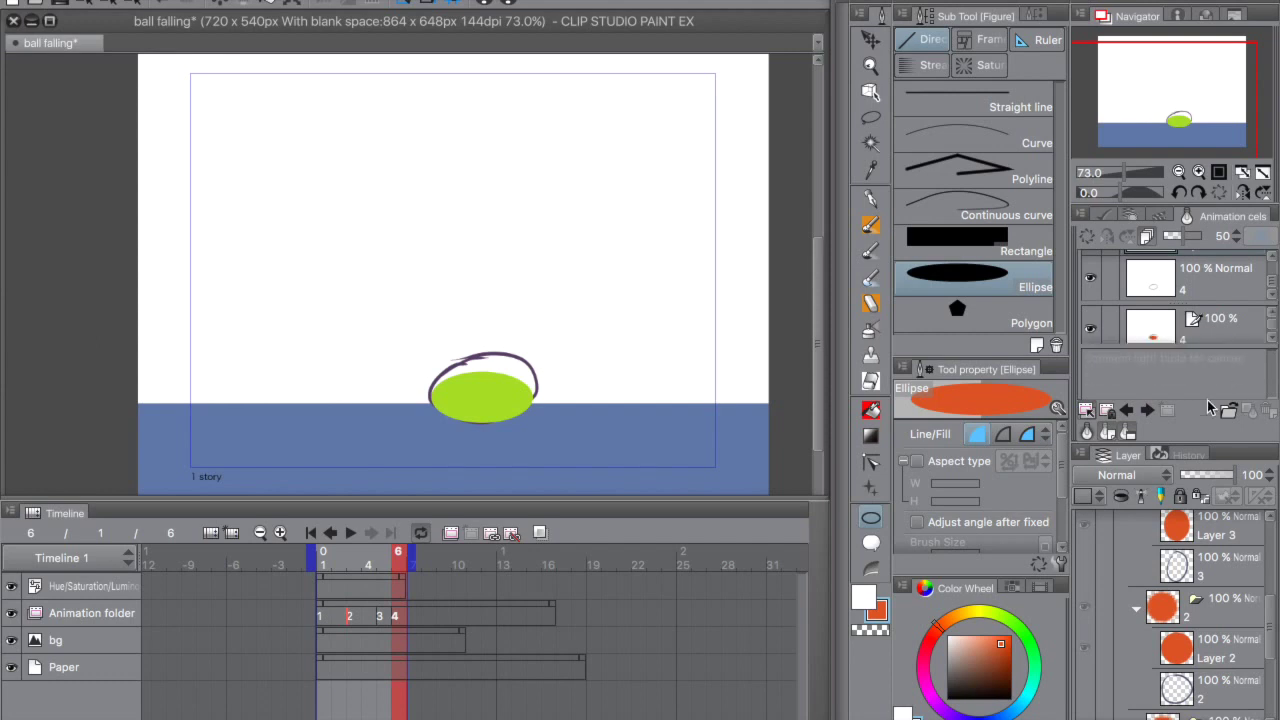
drag(1217, 345, 1217, 349)
drag(1270, 626, 1187, 366)
click(1228, 368)
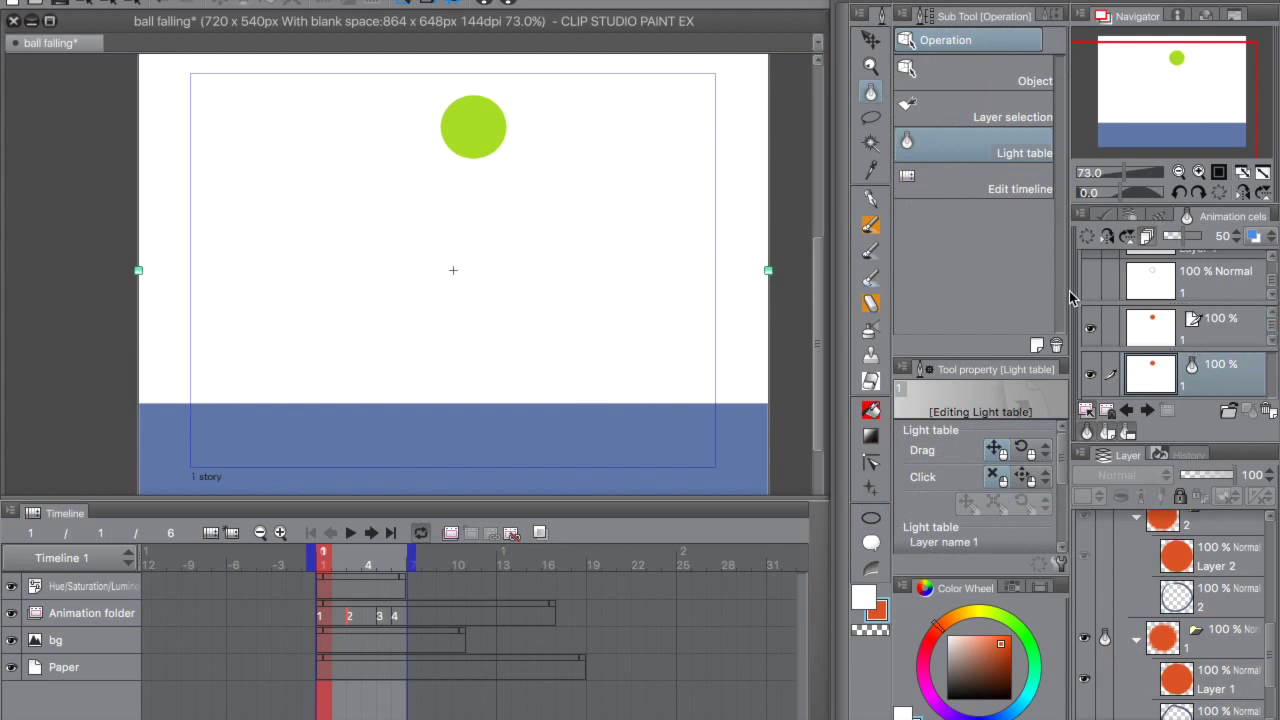
Switch back to the Ellipse tool, and enlarge the cel section of Animation cels to show both of cel 1's layers
key(u)
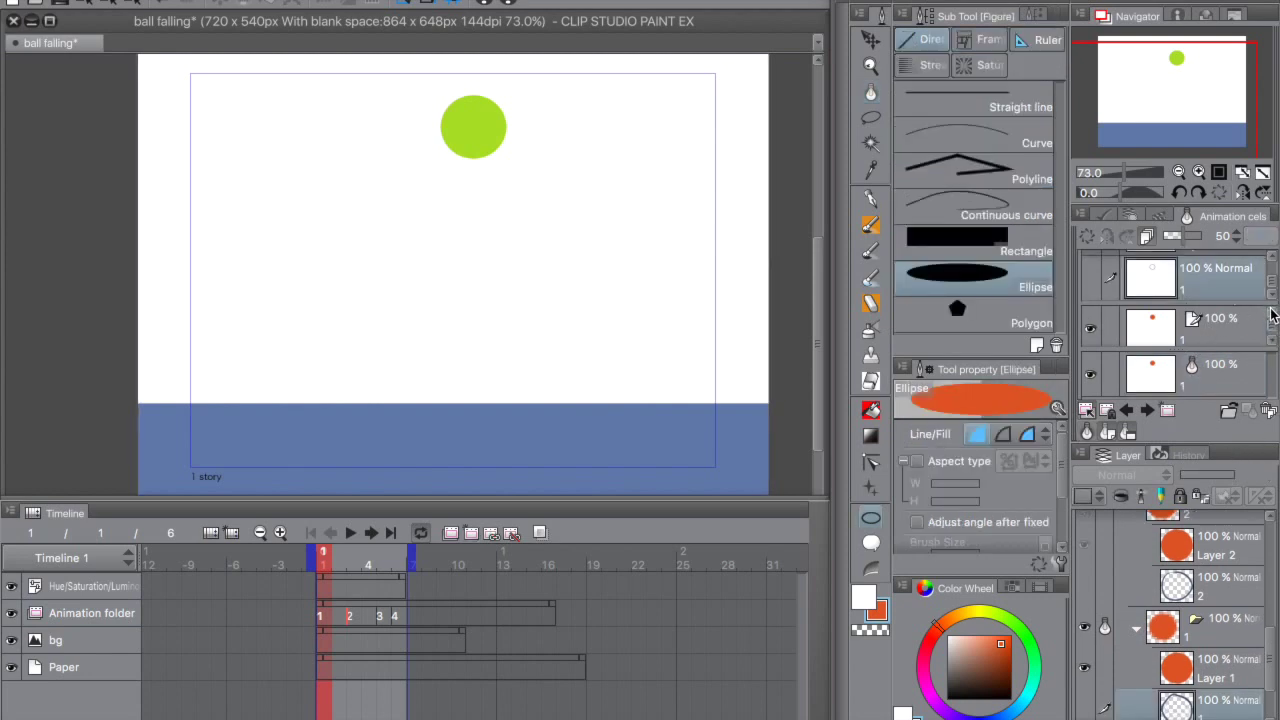
drag(1273, 286, 1273, 265)
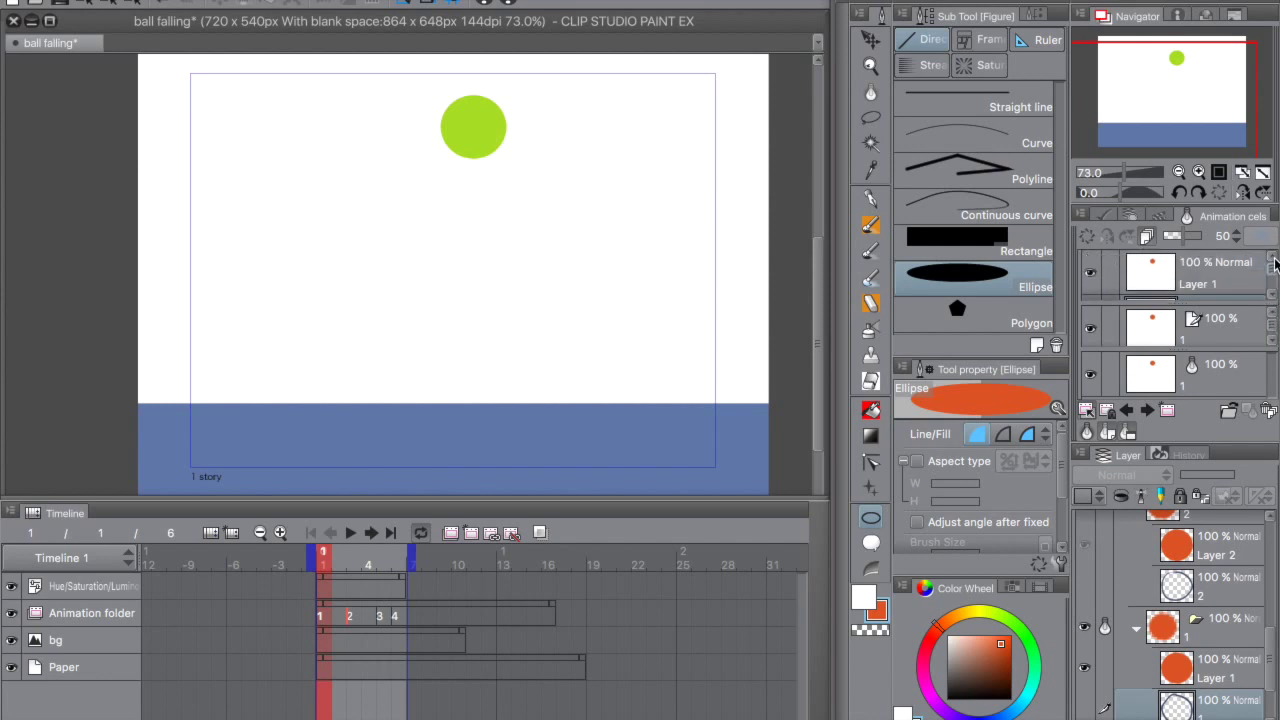
click(1232, 306)
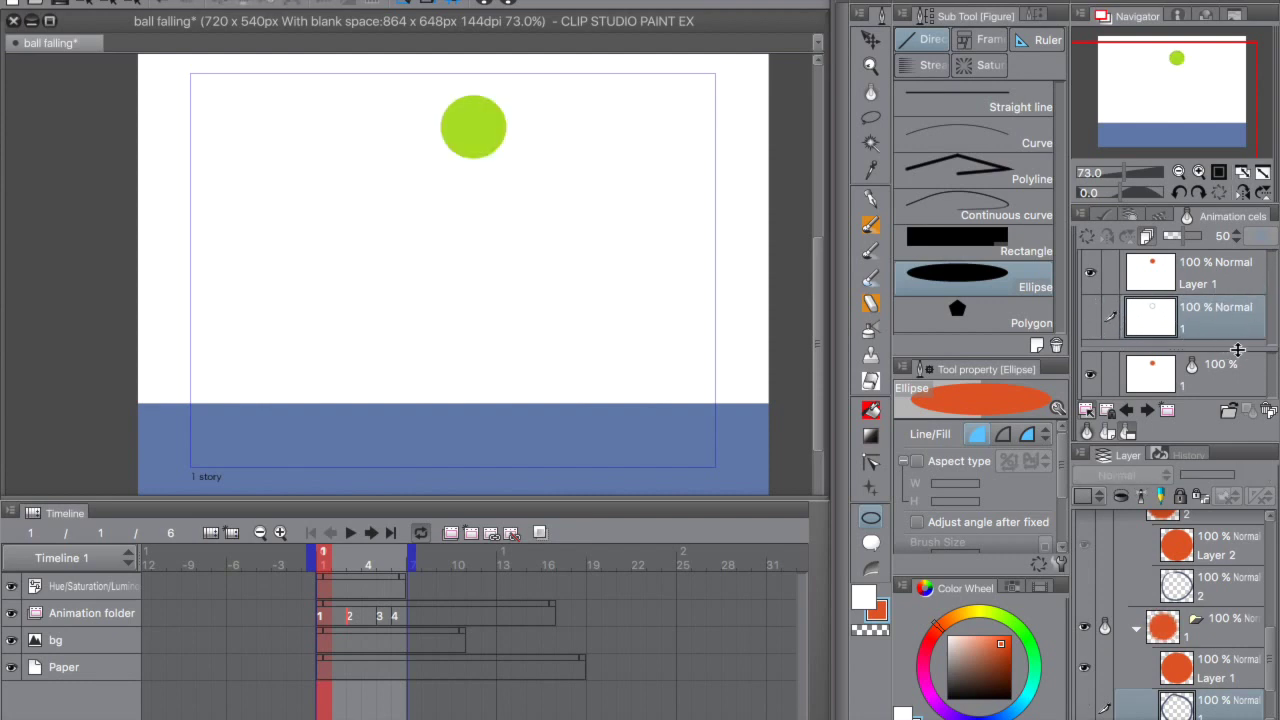
Select Layer 2 in cel 2, and hide the Hue/Saturation/Luminosity correction layer
click(1218, 536)
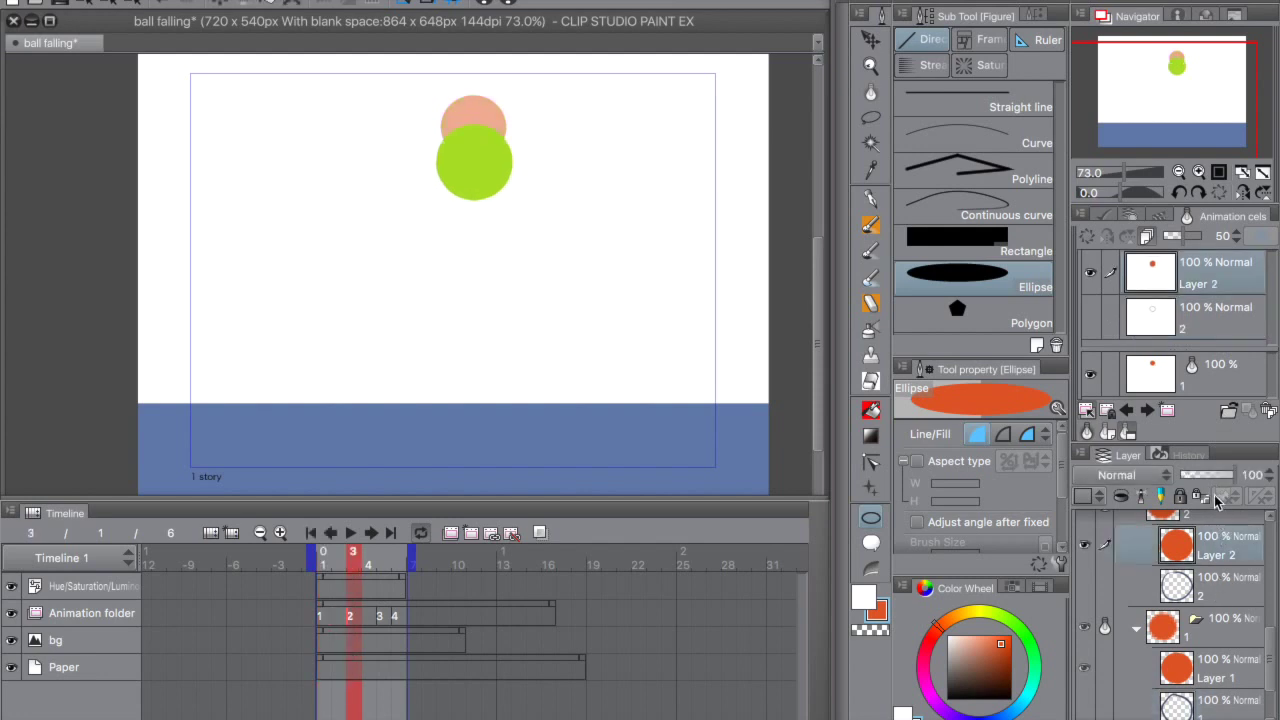
scroll(1268, 620, up, 3)
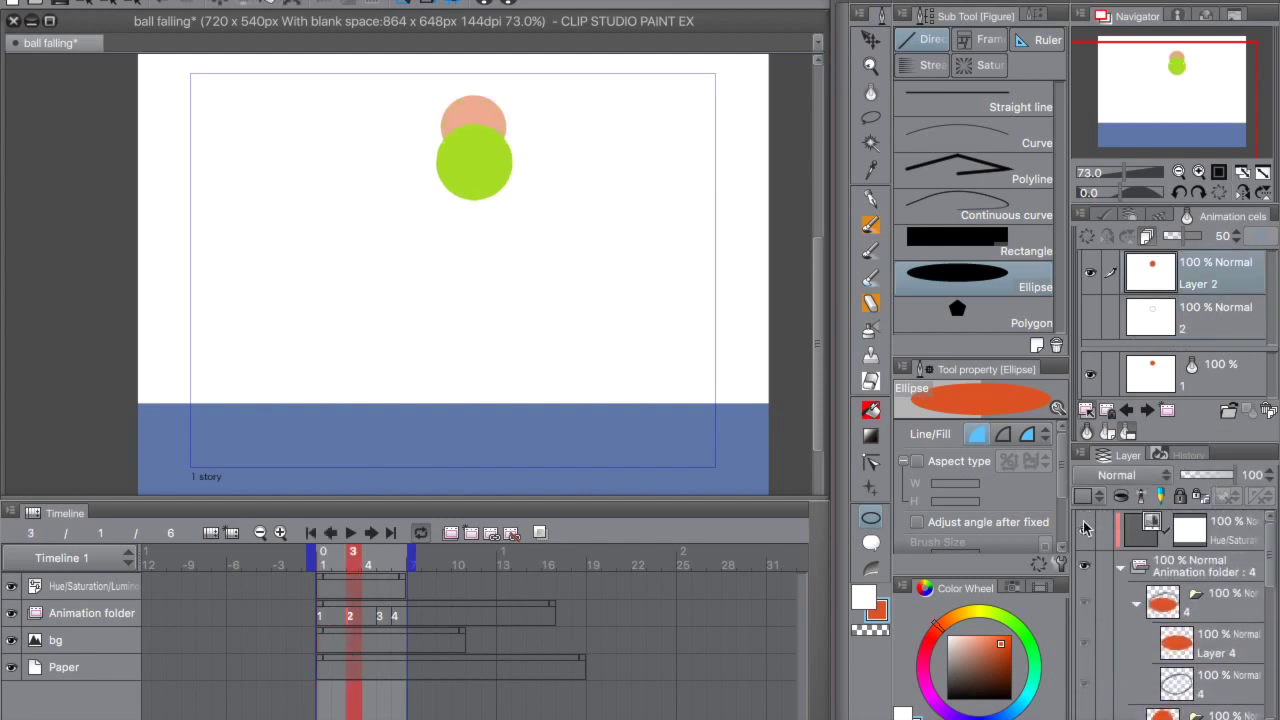
click(1086, 528)
scroll(1268, 630, down, 3)
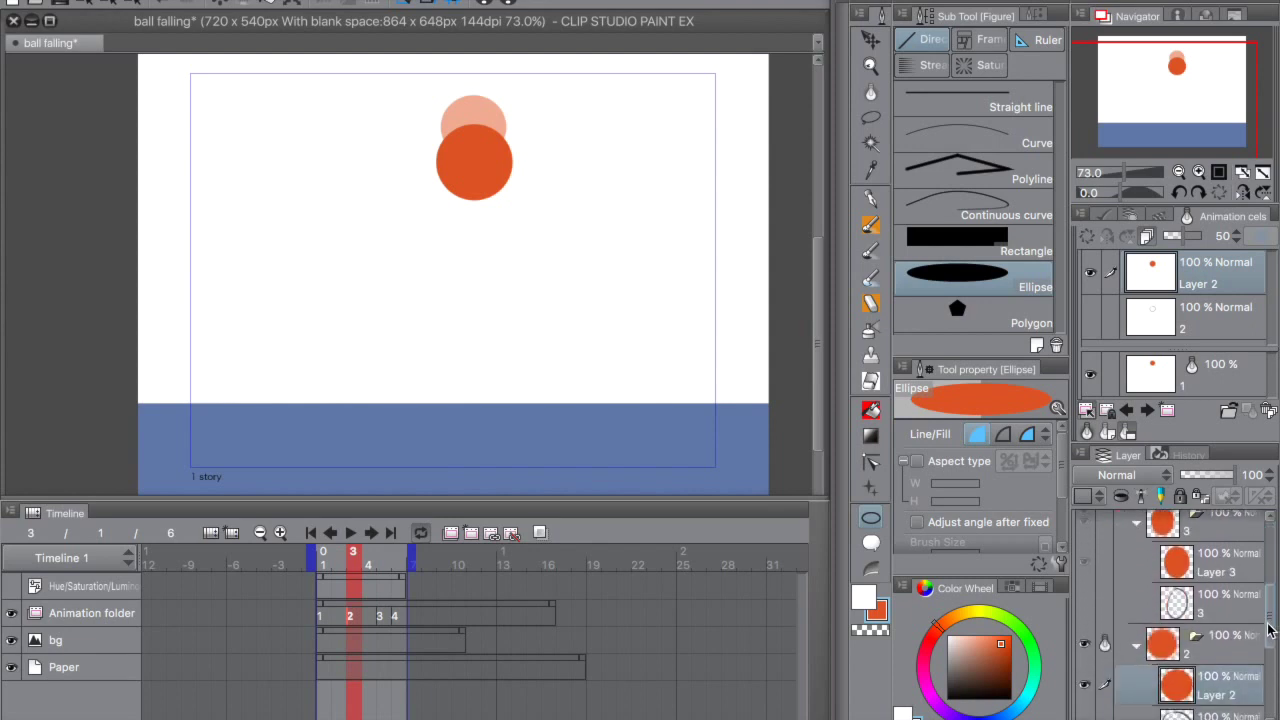
Select the cel 2 folder and transform it, shrinking the ball to match cel 1's light-table ball and moving it slightly down
scroll(1268, 628, down, 2)
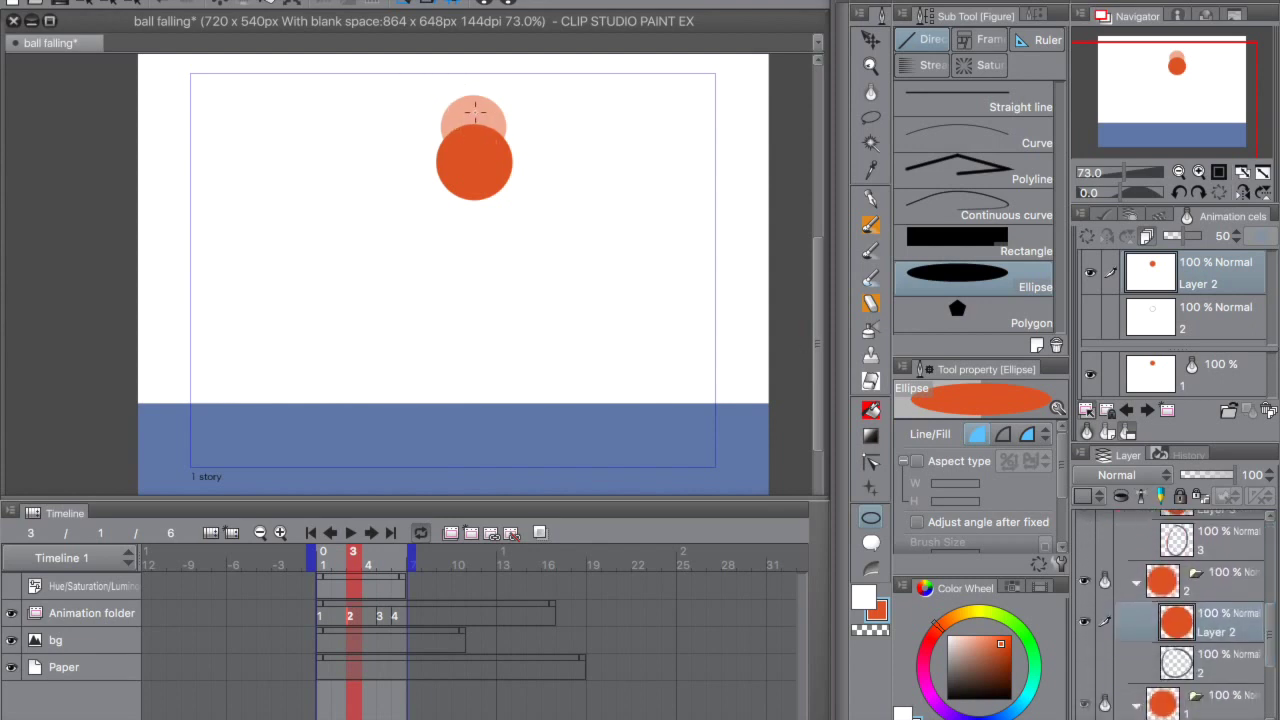
scroll(1262, 630, down, 2)
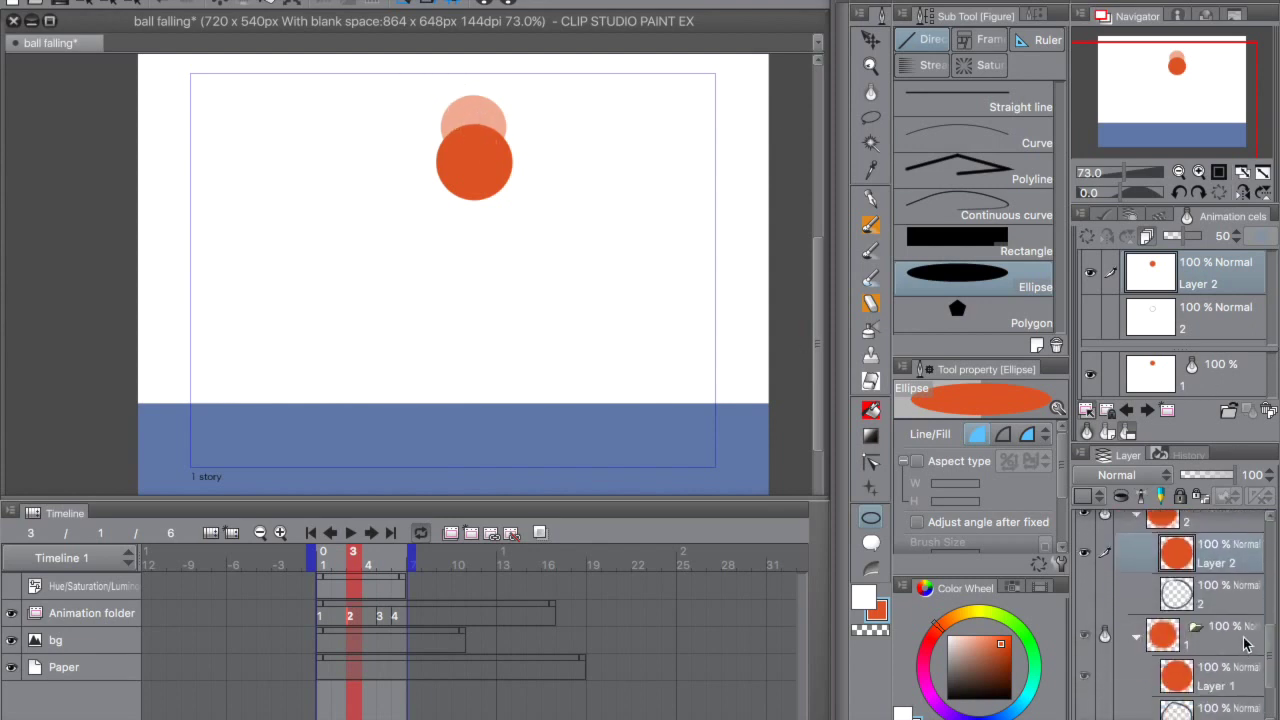
click(1245, 645)
click(1234, 523)
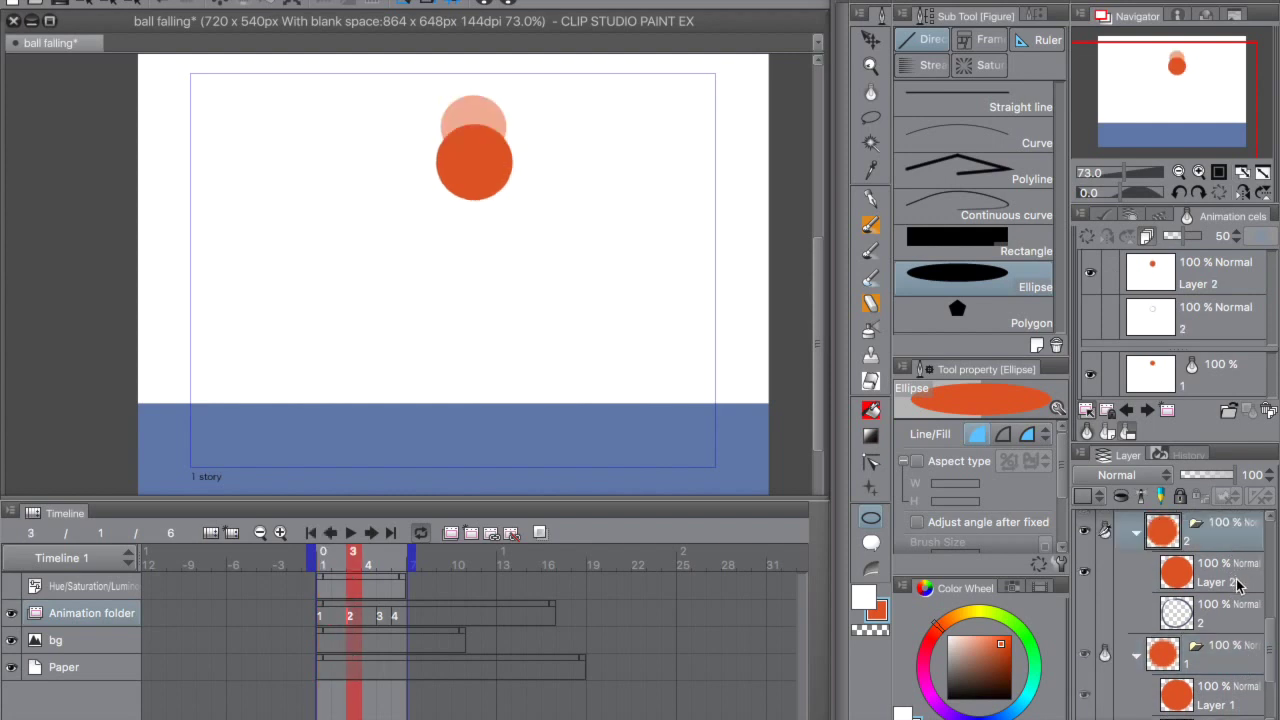
key(ctrl+t)
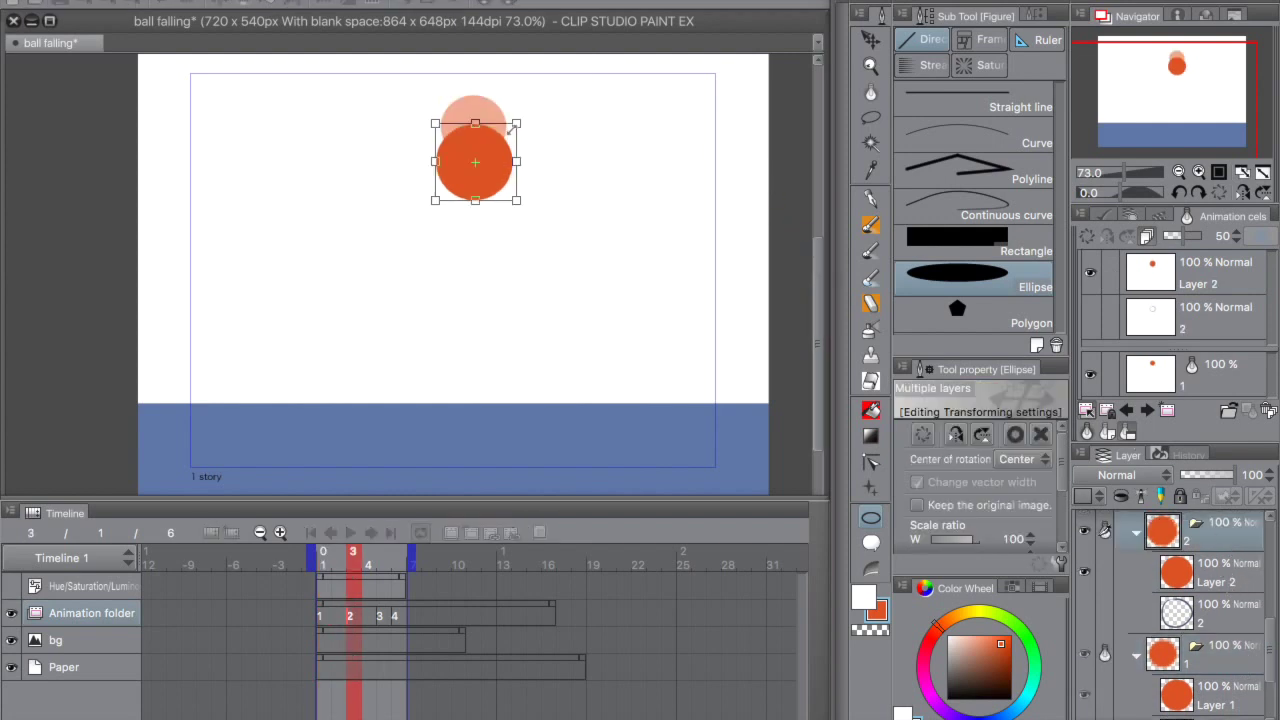
drag(515, 127, 504, 136)
drag(486, 182, 490, 188)
key(Return)
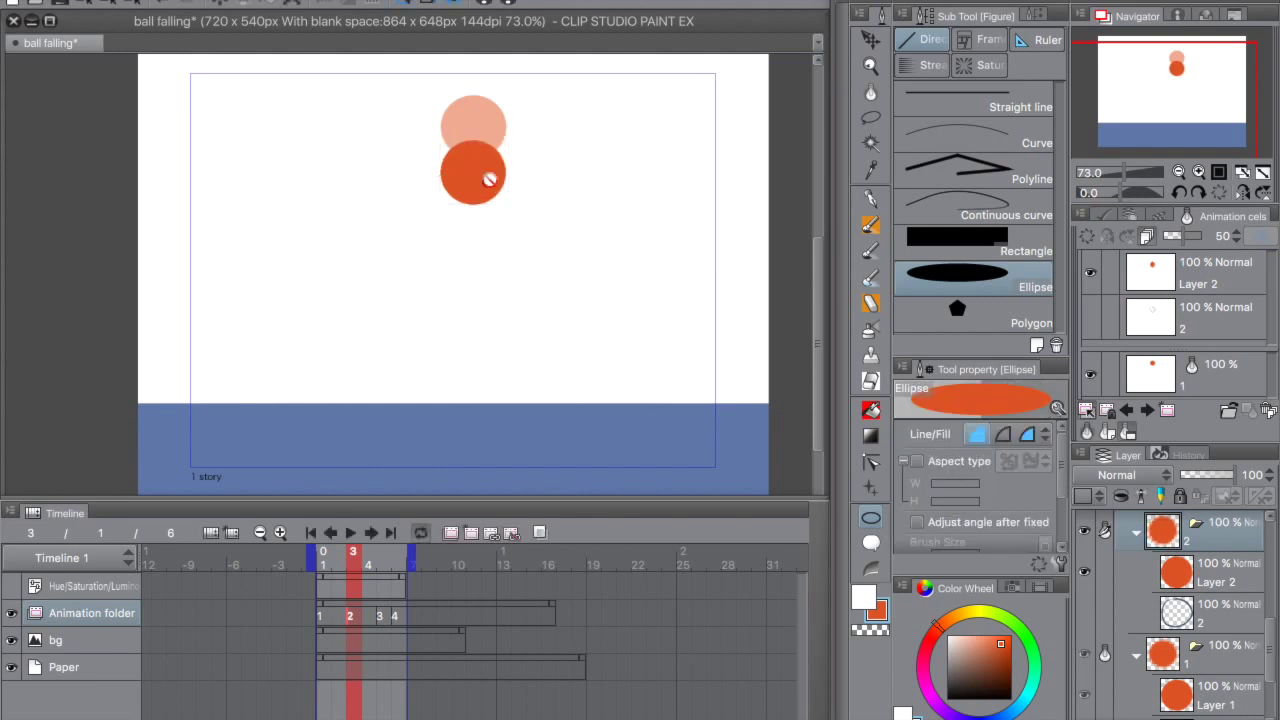
Select Layer 3 in cel 3 and move it slightly left to line up with the light-table ball
scroll(1272, 632, up, 2)
scroll(1272, 632, up, 2)
click(1238, 560)
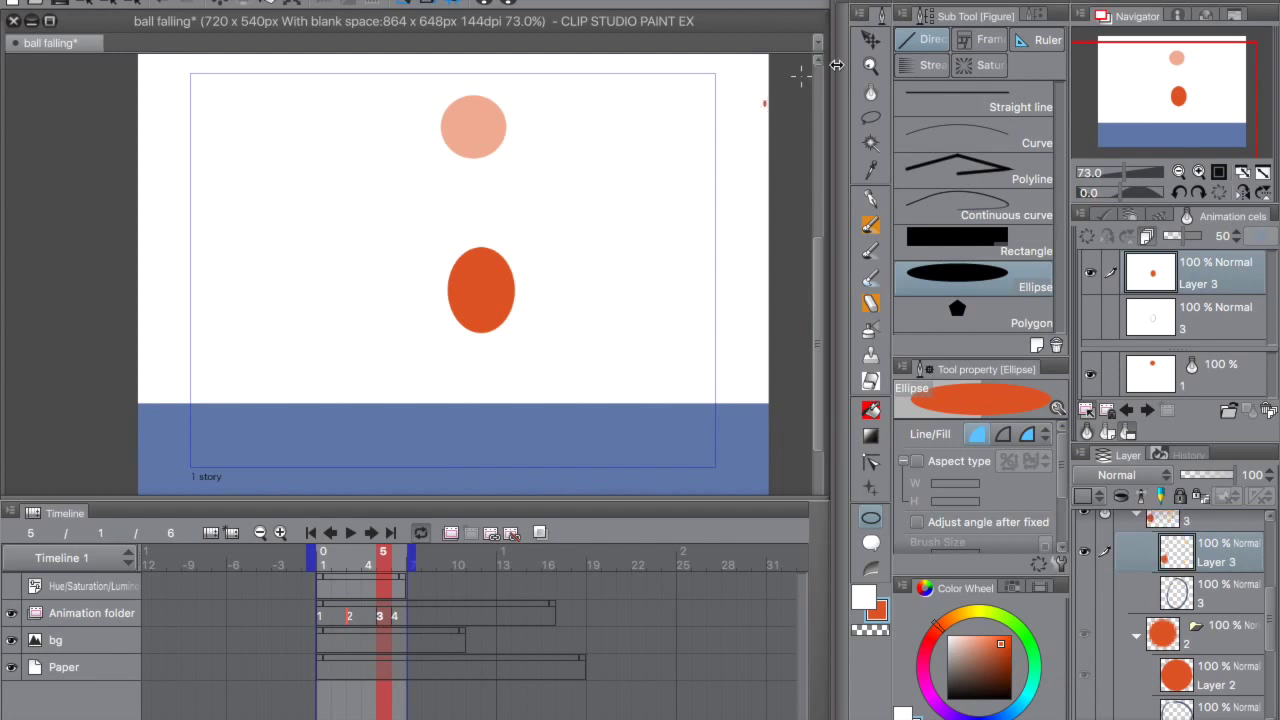
key(k)
drag(764, 103, 760, 103)
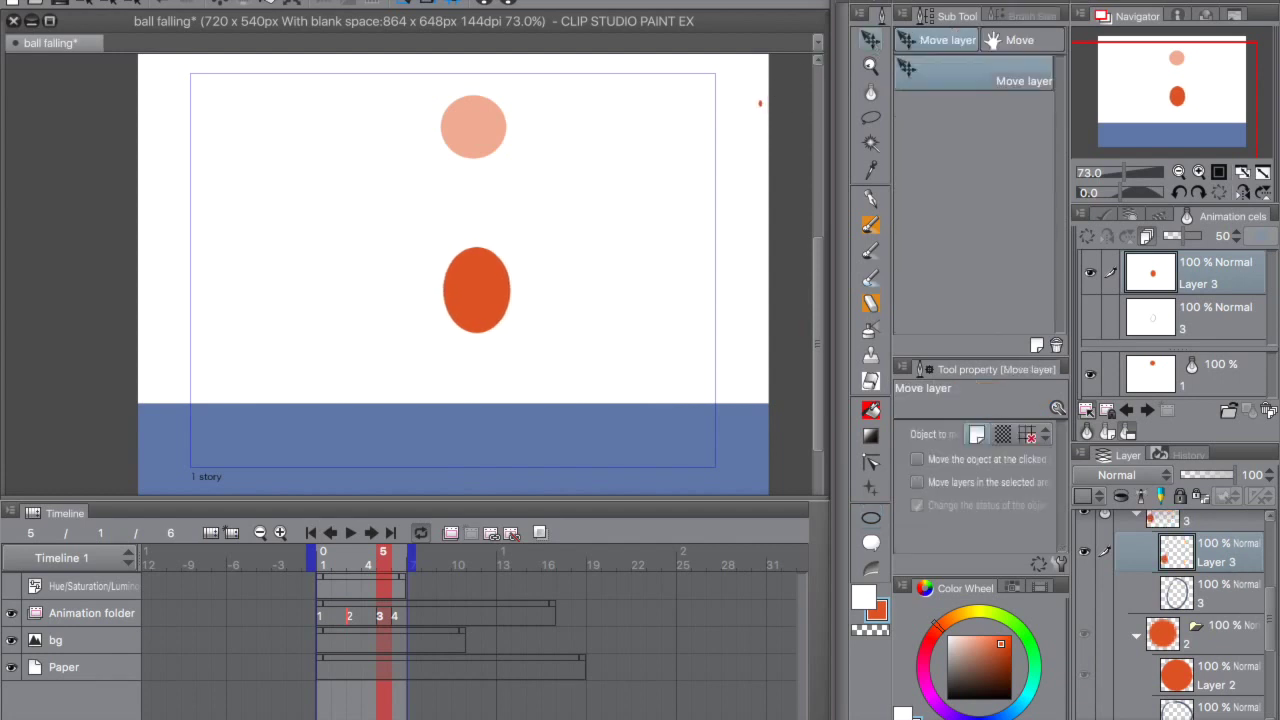
Scale Layer 3 down to 94 percent and nudge it slightly to the right
key(ctrl+t)
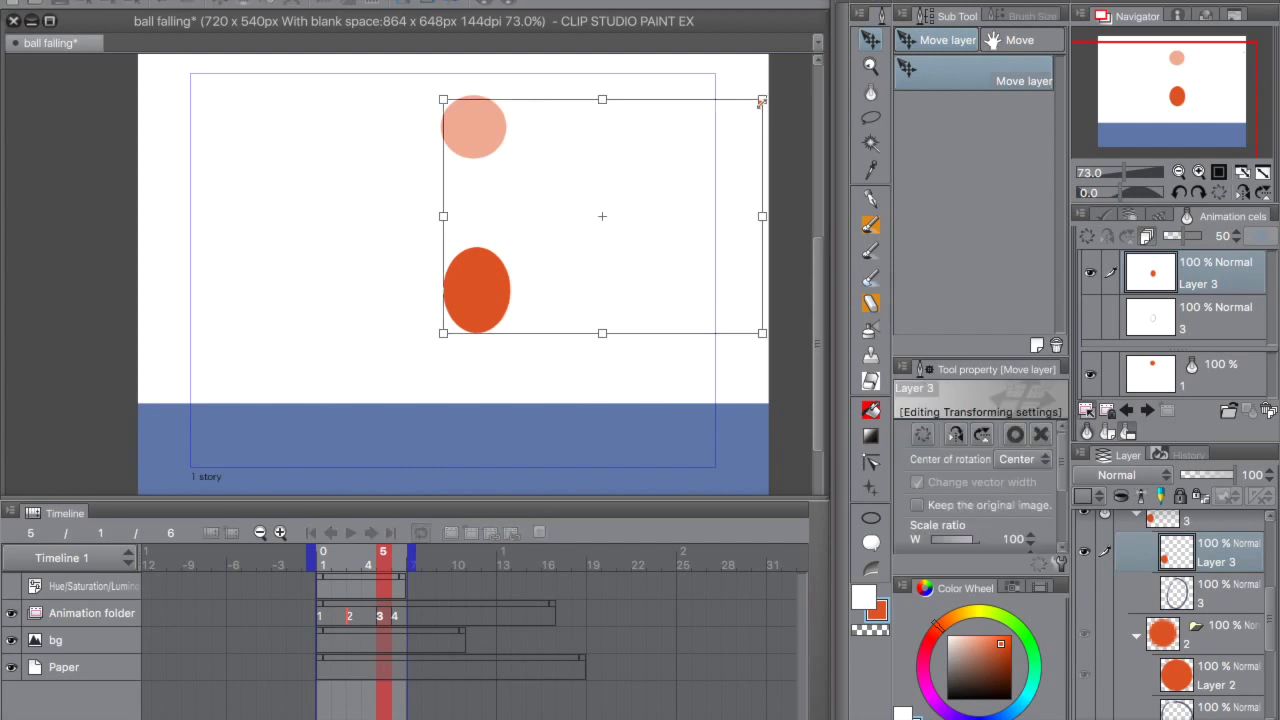
drag(757, 106, 742, 114)
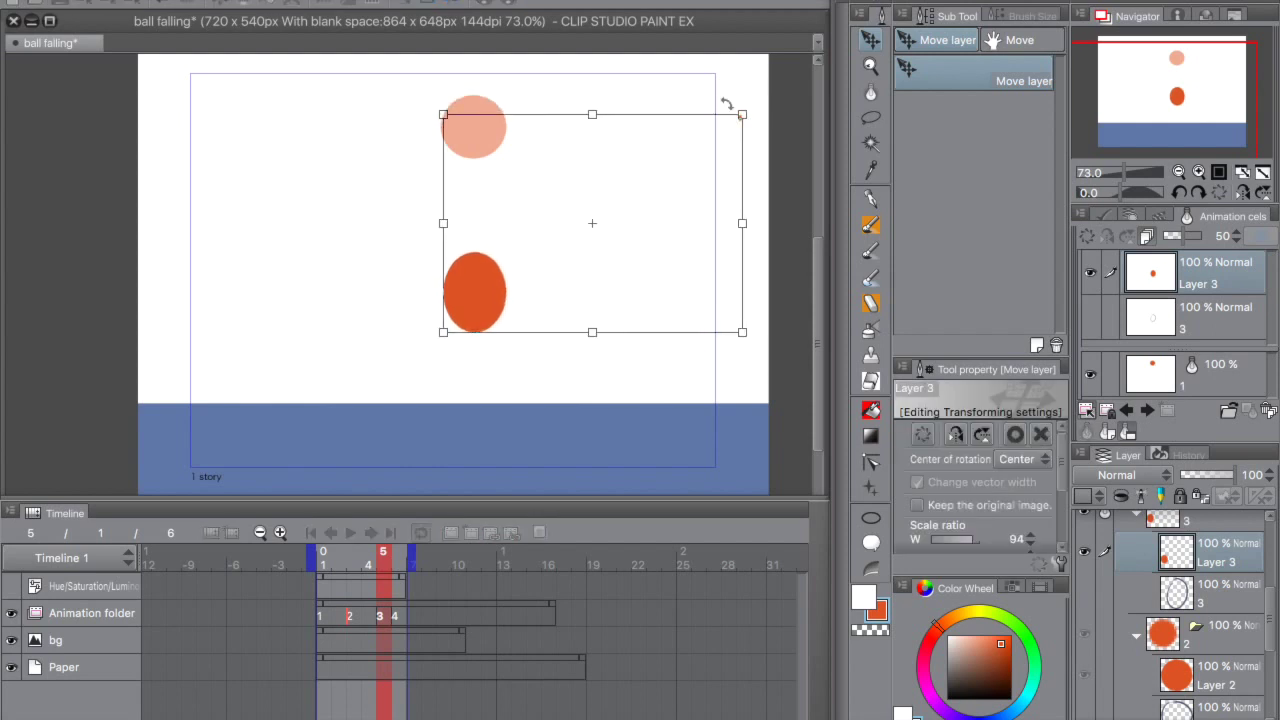
key(Return)
key(Right)
key(Right)
Select Layer 4 in cel 4 and scale its ellipse down to 95 percent
scroll(1268, 590, up, 3)
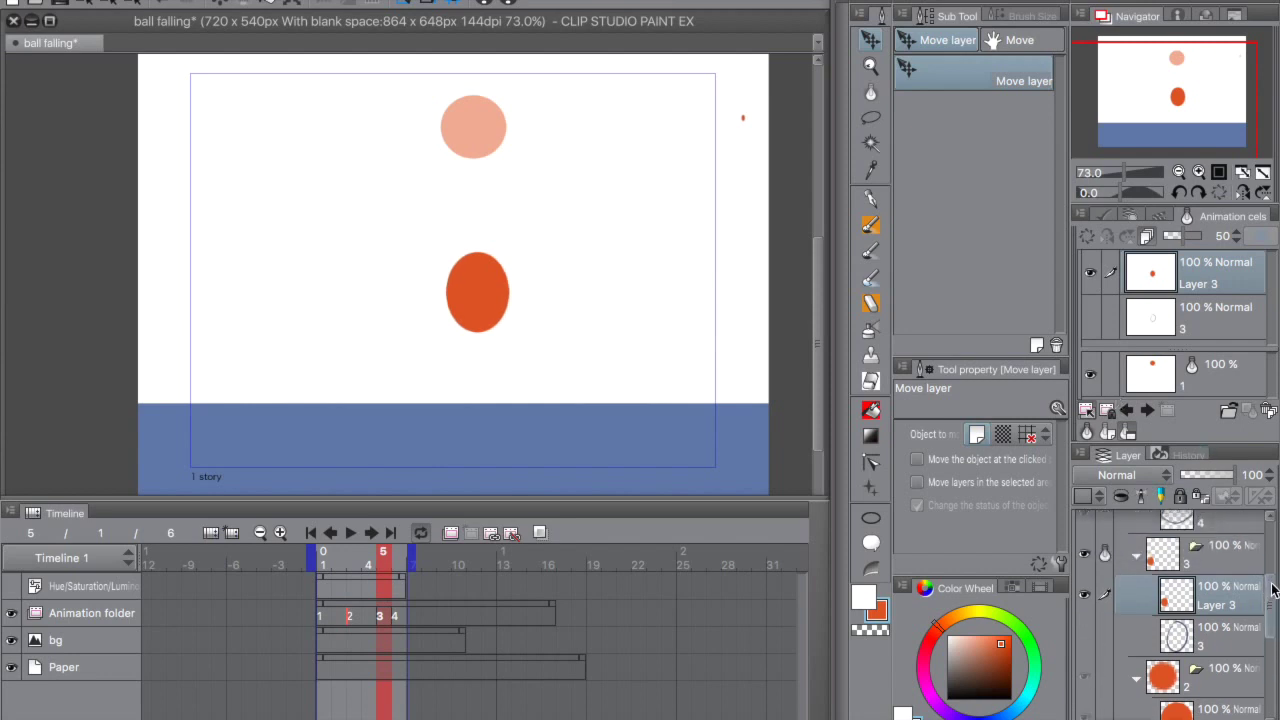
click(1245, 555)
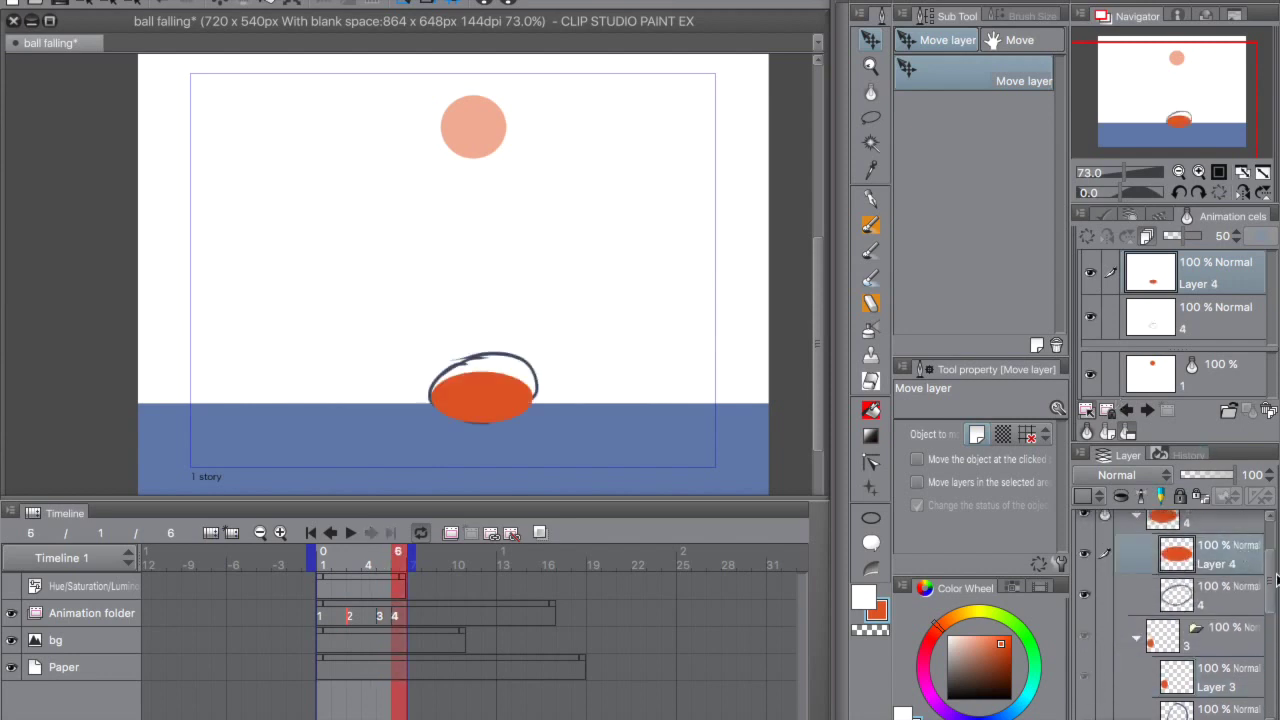
scroll(1272, 575, up, 1)
key(ctrl+t)
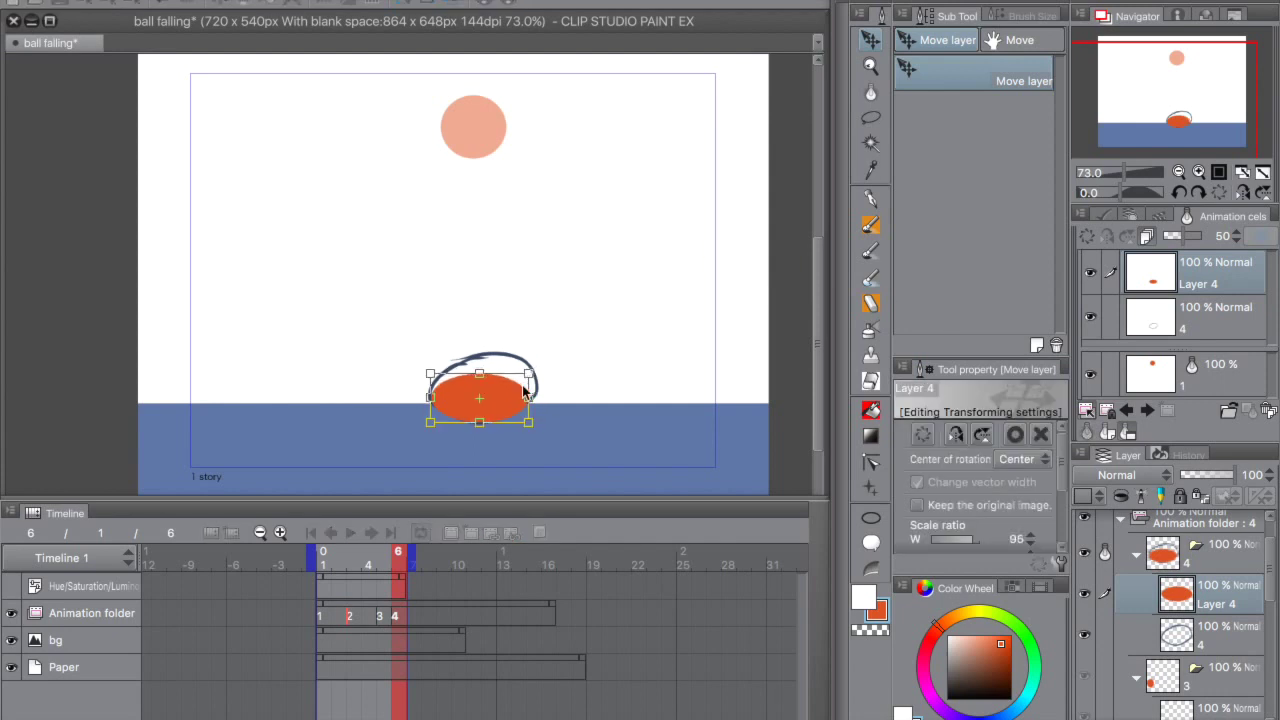
key(Return)
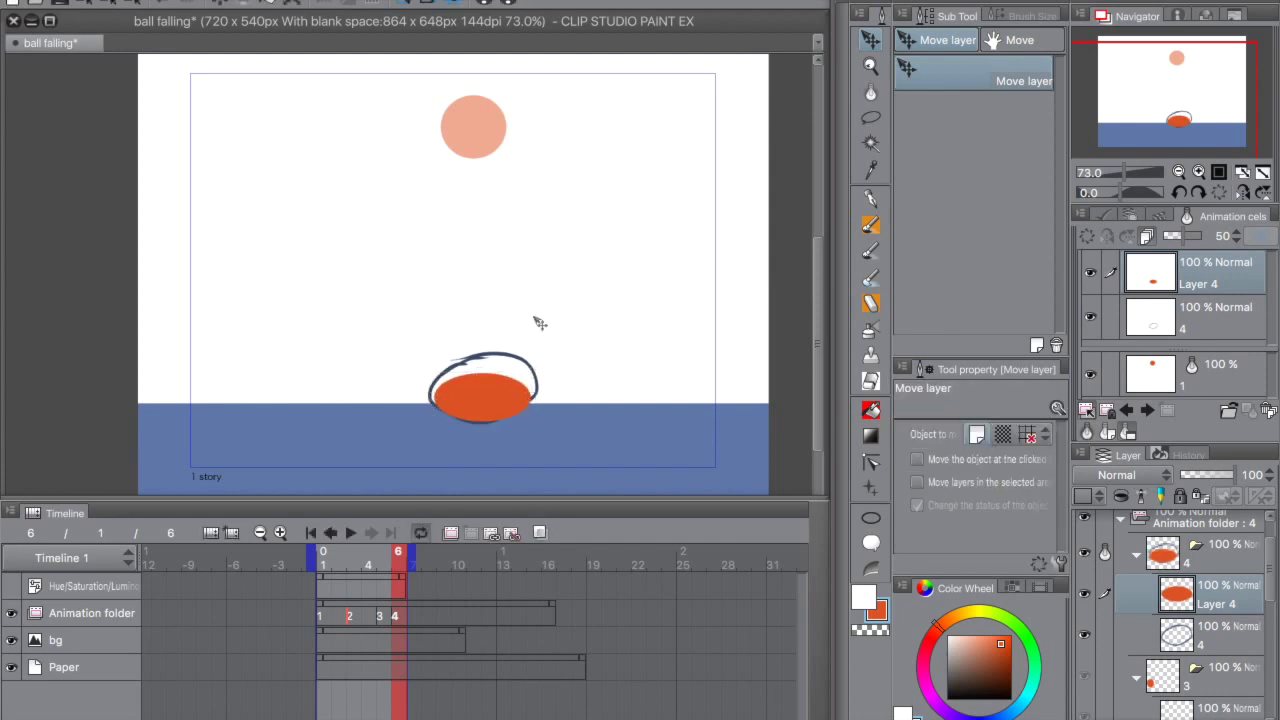
Hide cel 4's line-drawing layer, and show the Hue/Saturation/Luminosity correction layer again
click(1084, 634)
scroll(1272, 568, up, 2)
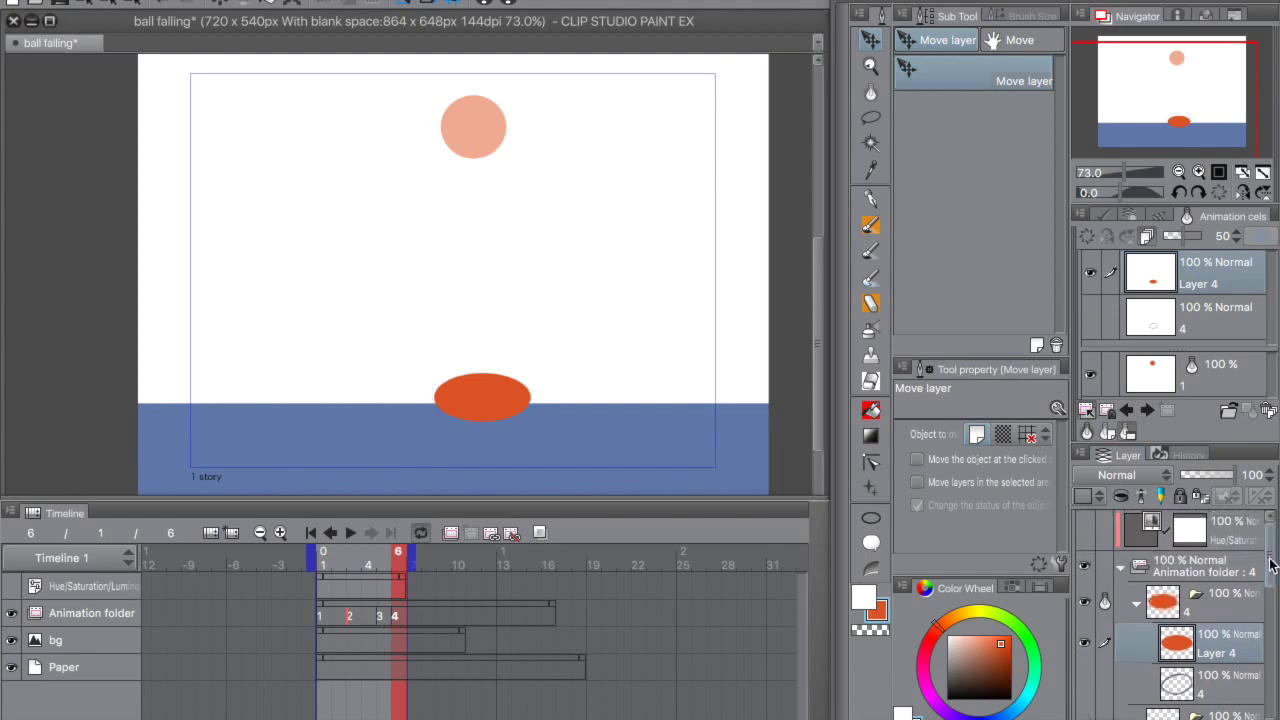
click(1084, 530)
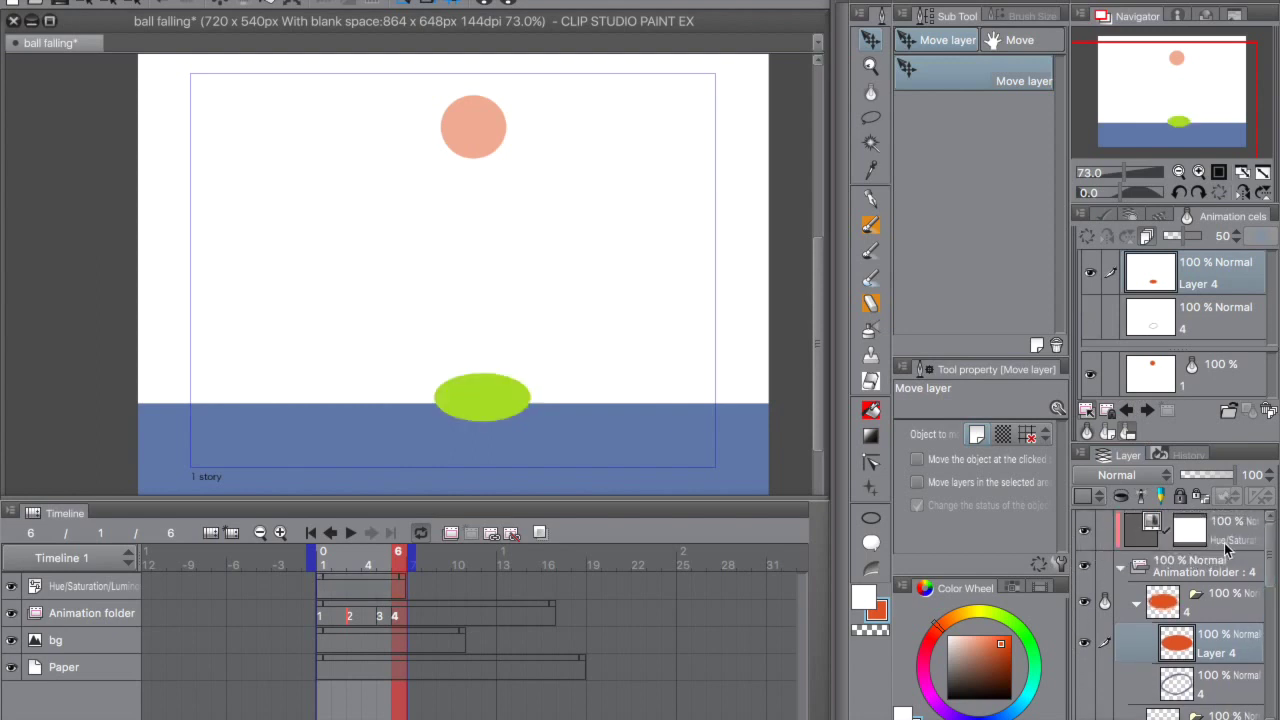
Turn off the light table, and try stepping between cels in Animation cels
click(1088, 430)
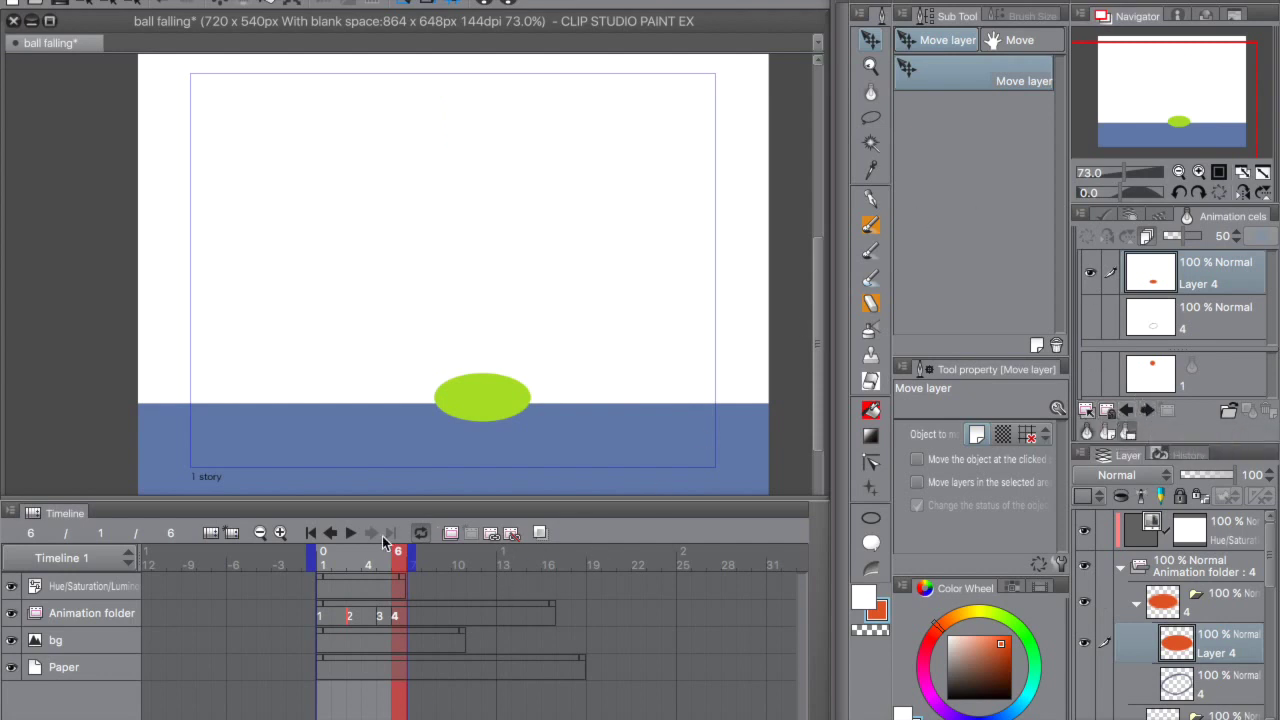
click(1127, 411)
click(1147, 412)
click(1147, 412)
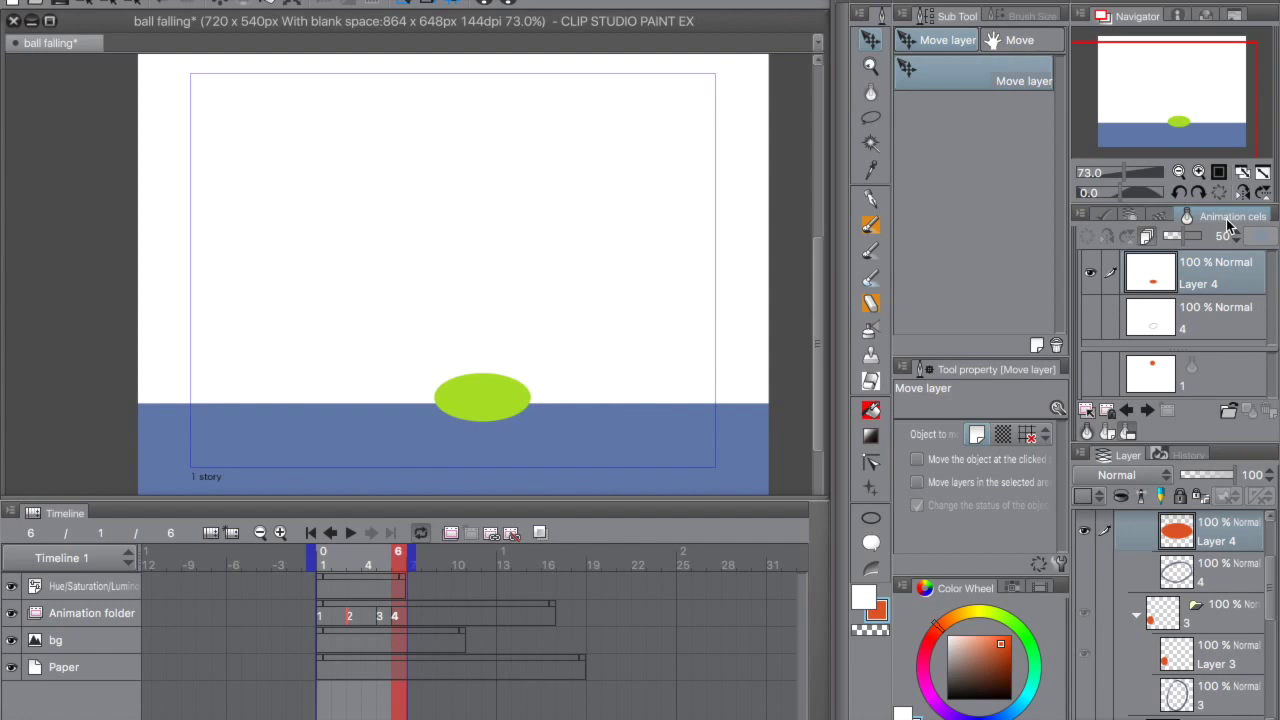
mouse_move(1164, 105)
mouse_down()
mouse_move(1197, 93)
mouse_move(1167, 110)
mouse_up()
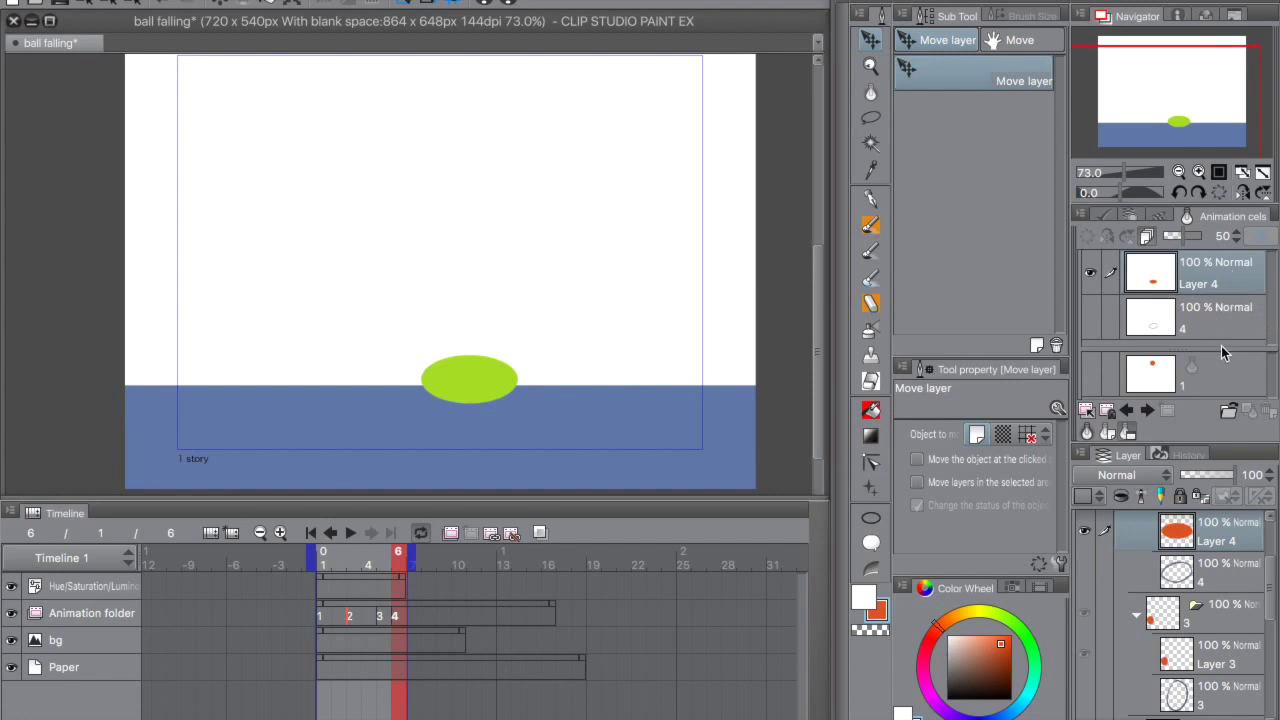
Step forward and back through the animation's cels to view each one, ending on cel 3
click(1146, 412)
click(1148, 413)
click(1148, 413)
click(1148, 413)
click(1148, 413)
click(1148, 413)
click(1148, 413)
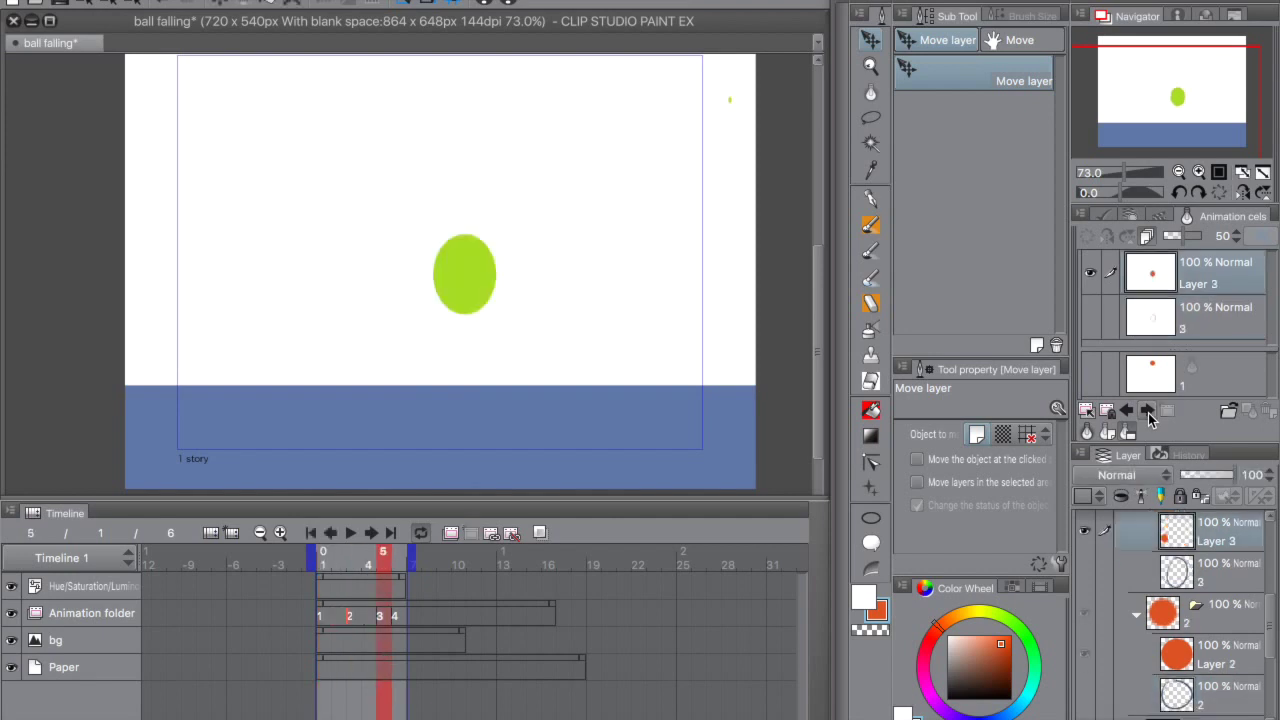
click(1148, 413)
click(1126, 413)
click(1126, 413)
click(1126, 413)
click(1126, 413)
click(1126, 413)
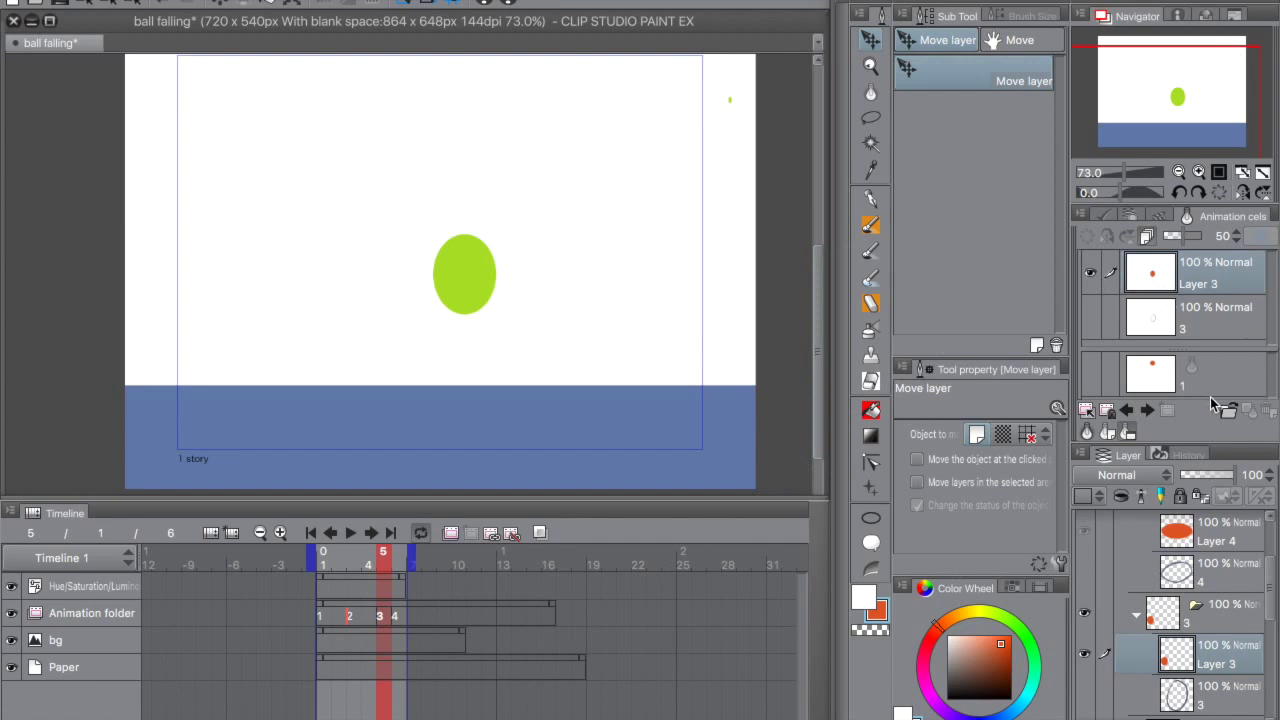
Set the light table opacity in Animation cels to 67
click(1178, 233)
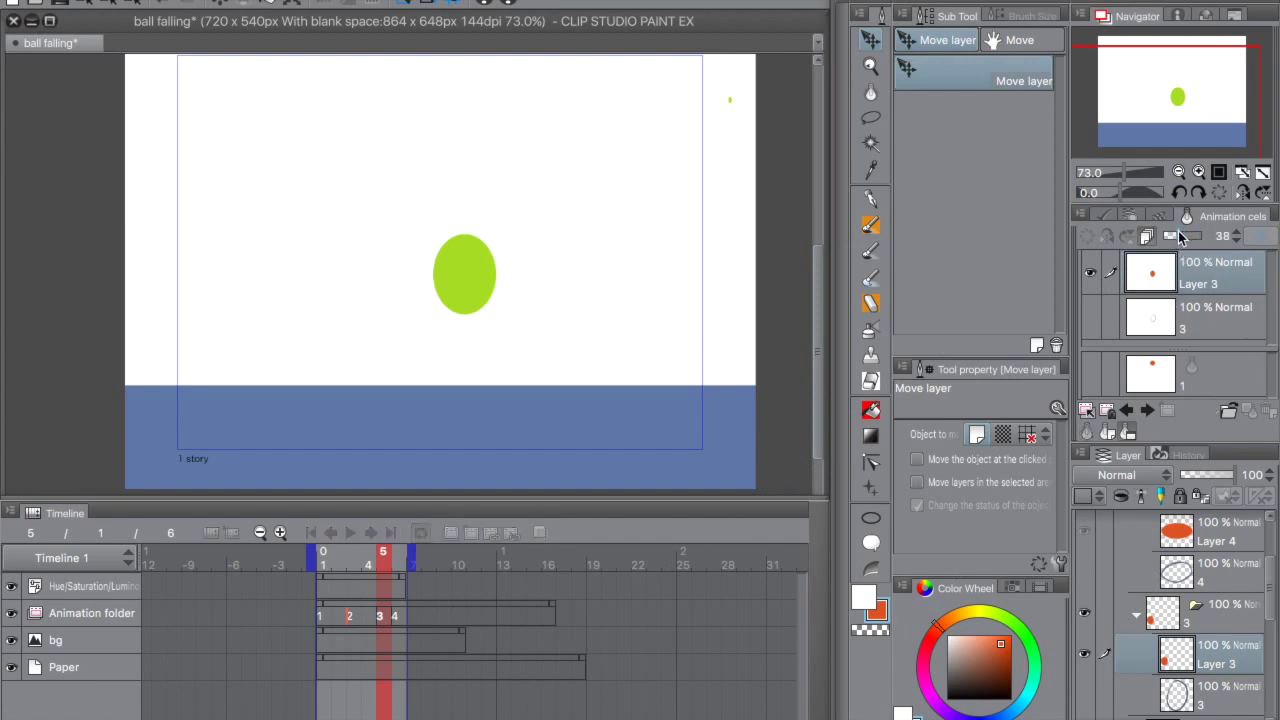
drag(1170, 235, 1188, 235)
Export the animation as a QuickTime movie named ball, at 720 × 540 and 30 fps with transparency enabled
click(218, 0)
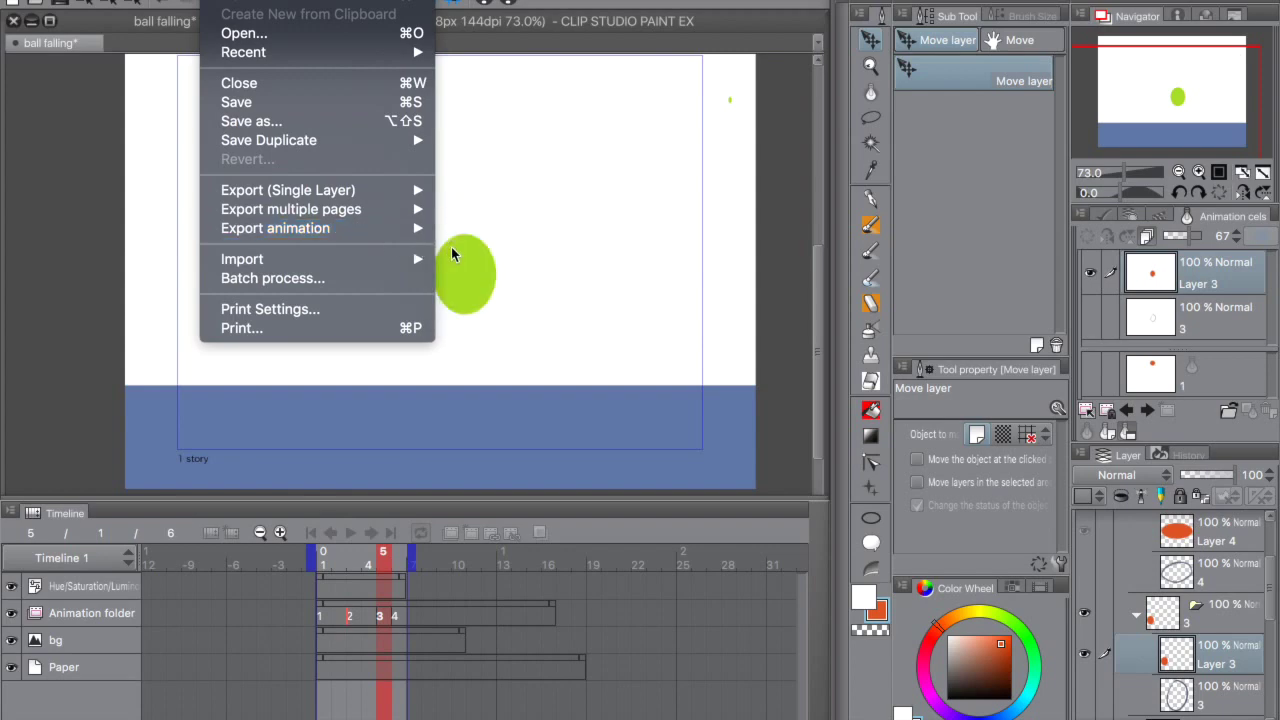
mouse_move(416, 235)
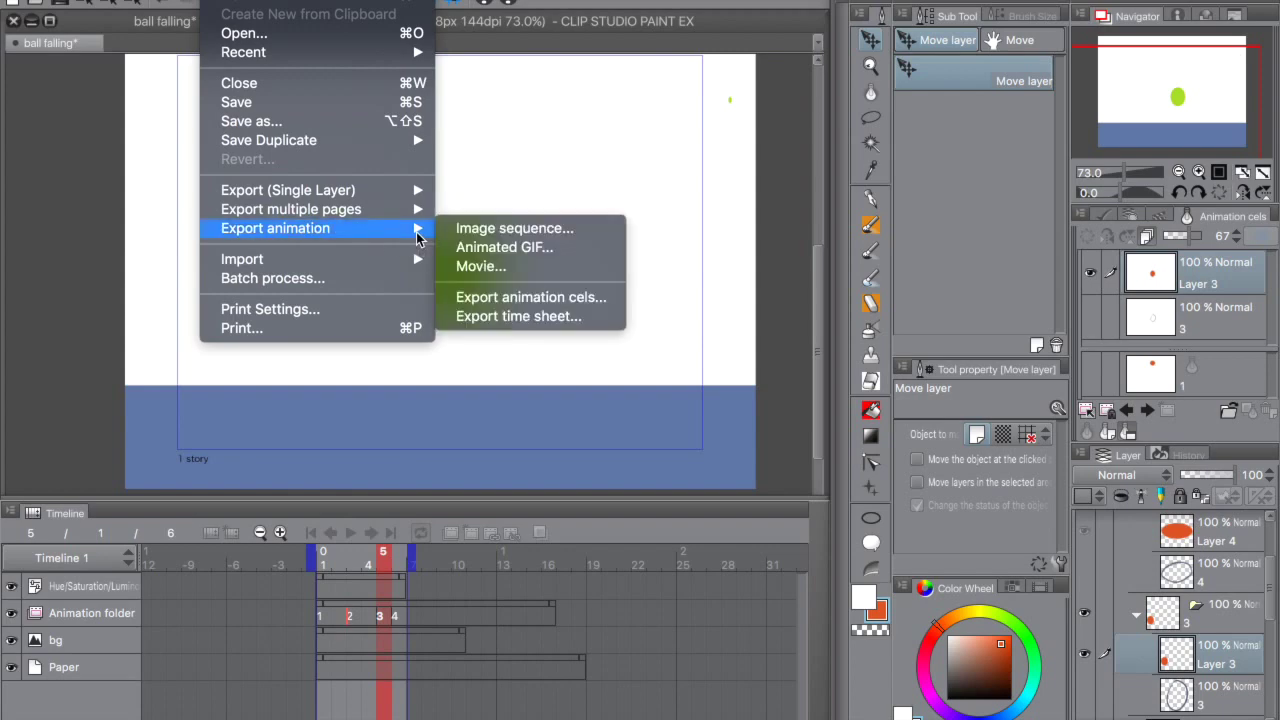
click(528, 266)
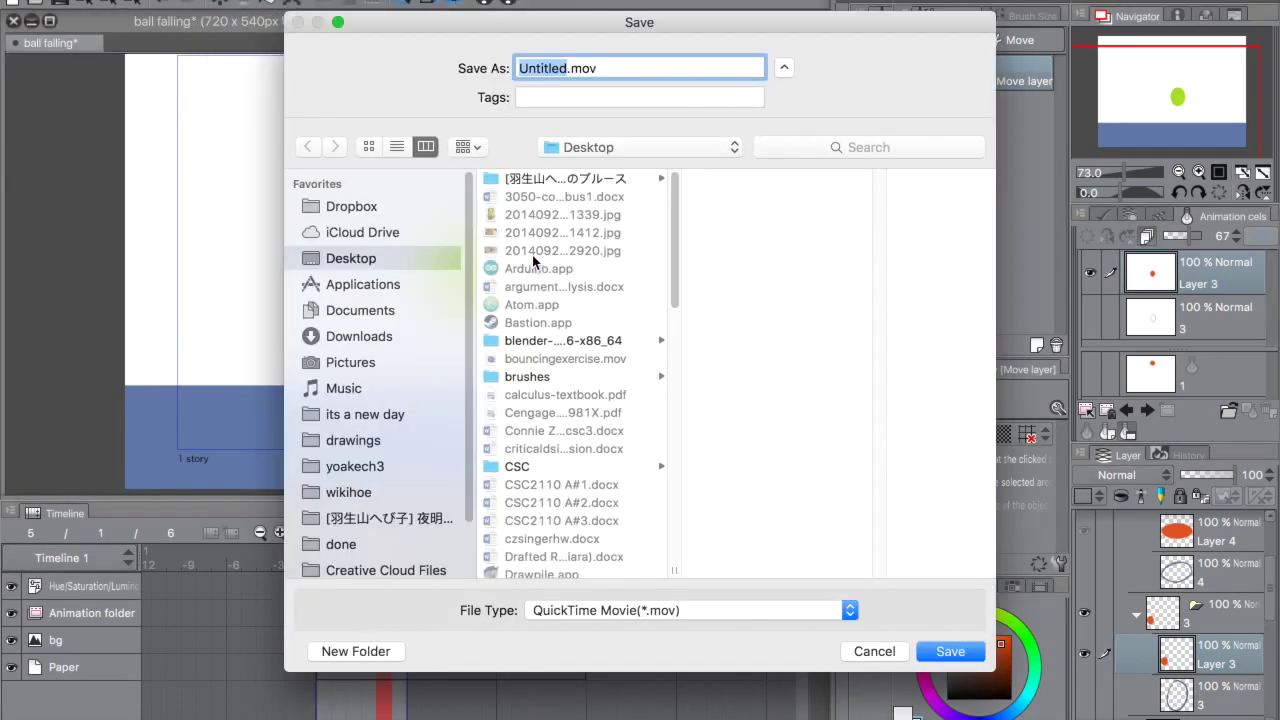
text(ball)
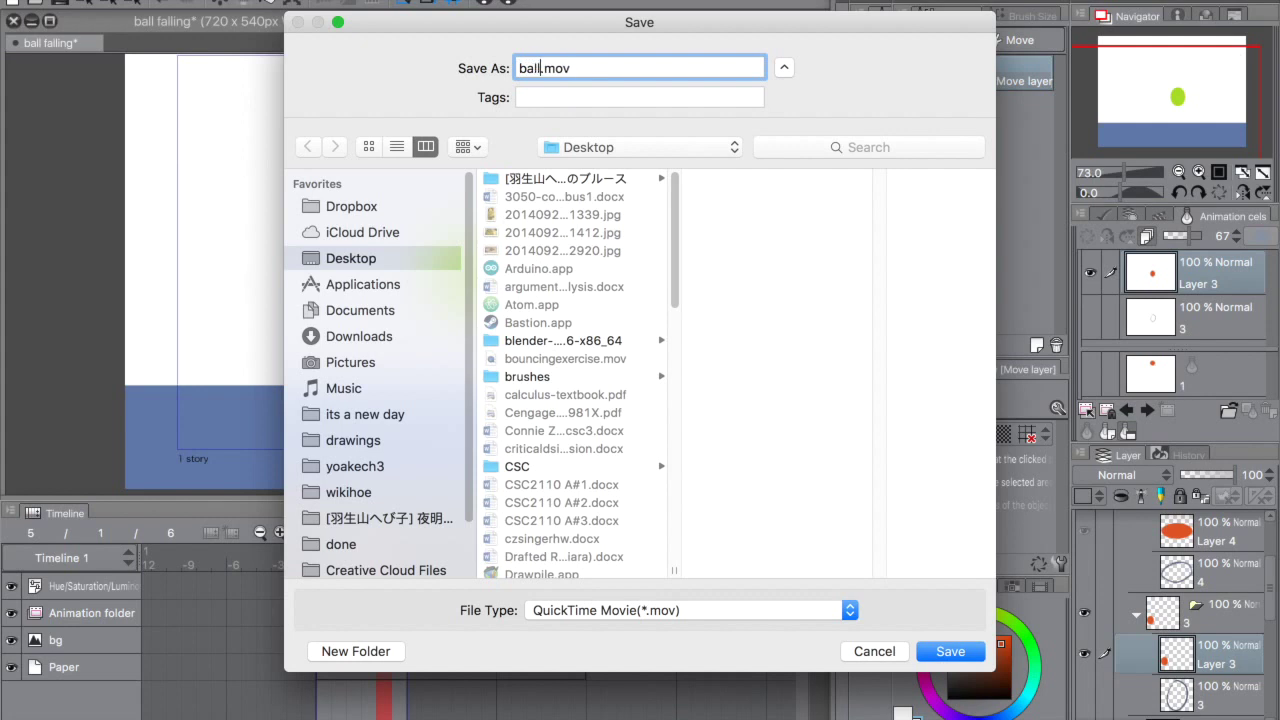
key(Return)
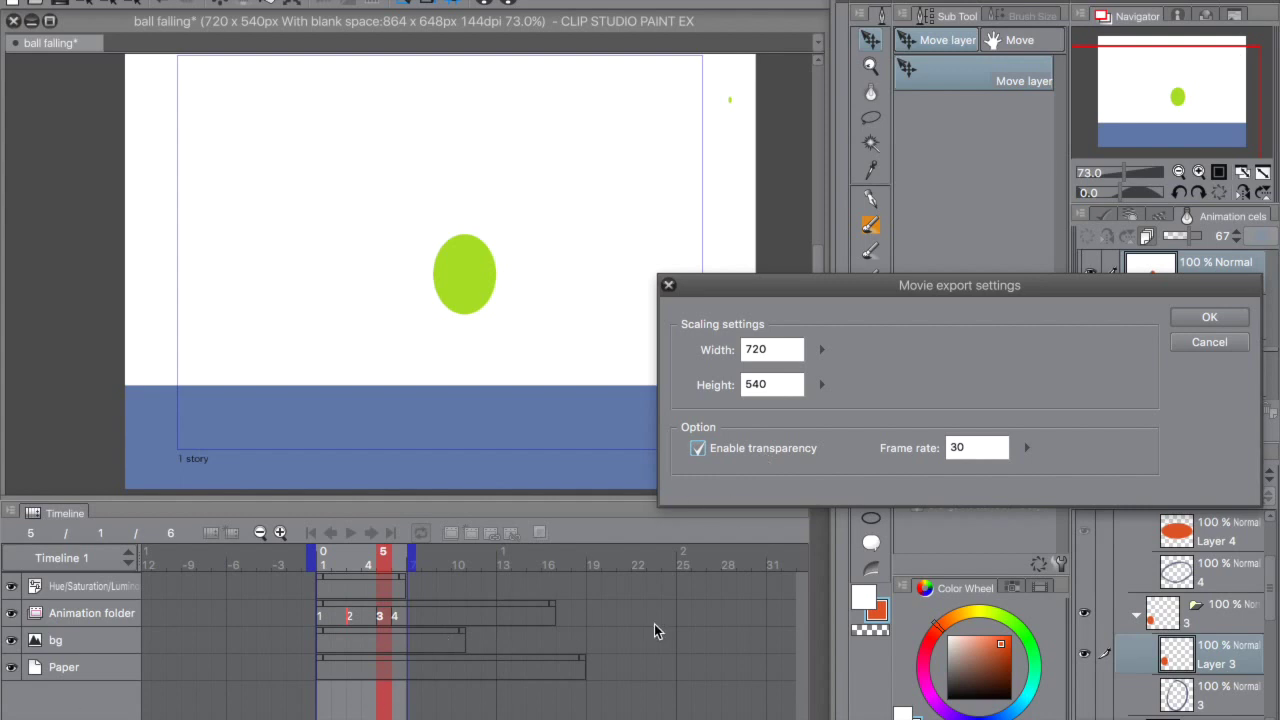
click(1210, 316)
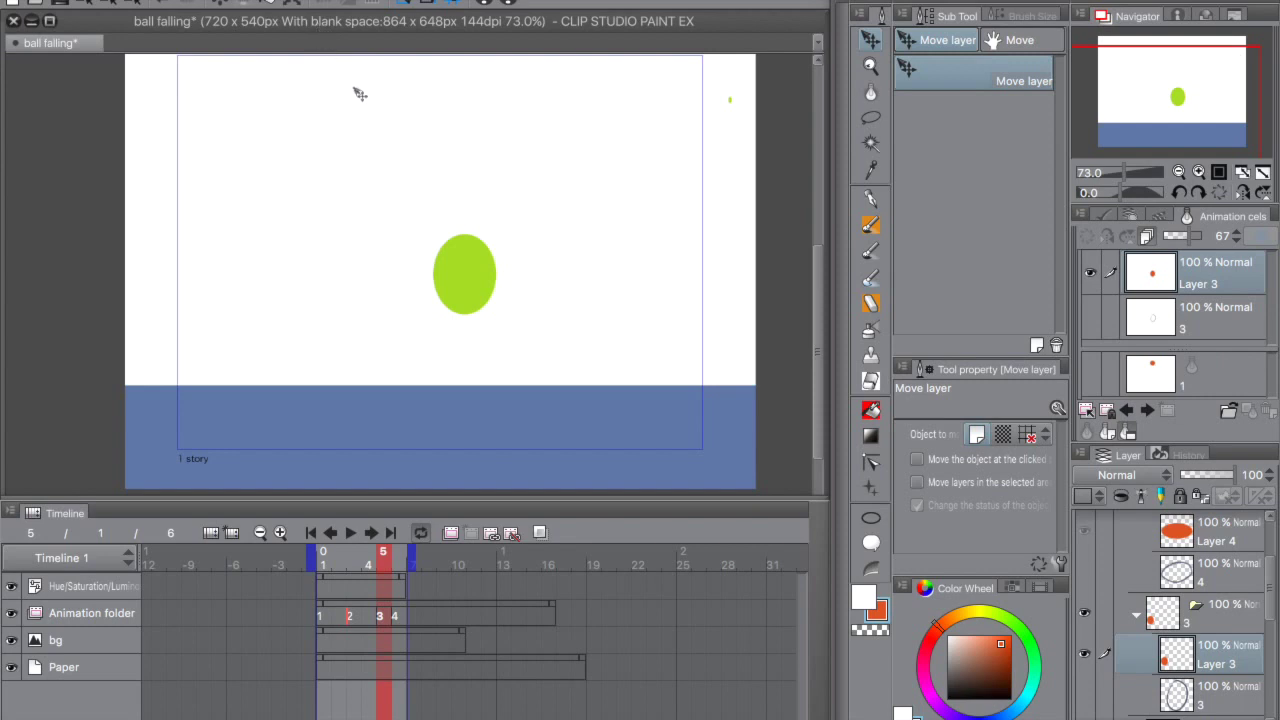
Review the image sequence export settings for the animation, and cancel without exporting
click(256, 1)
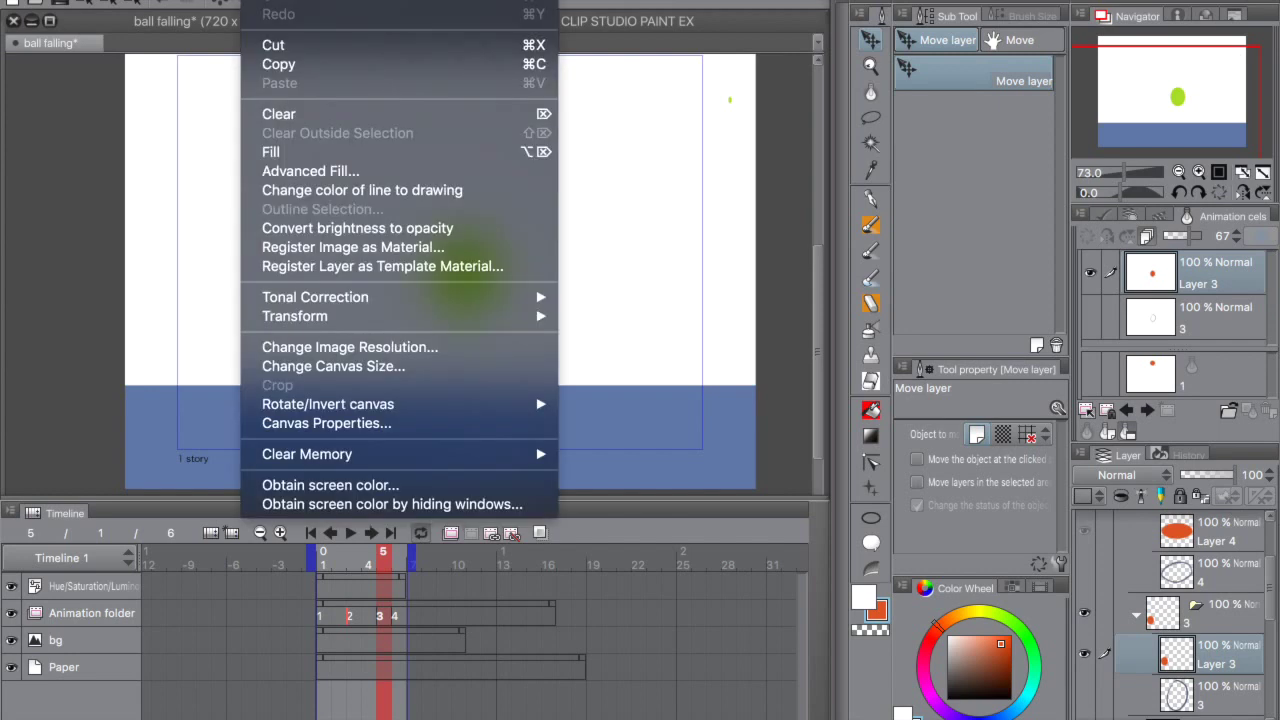
mouse_move(218, 1)
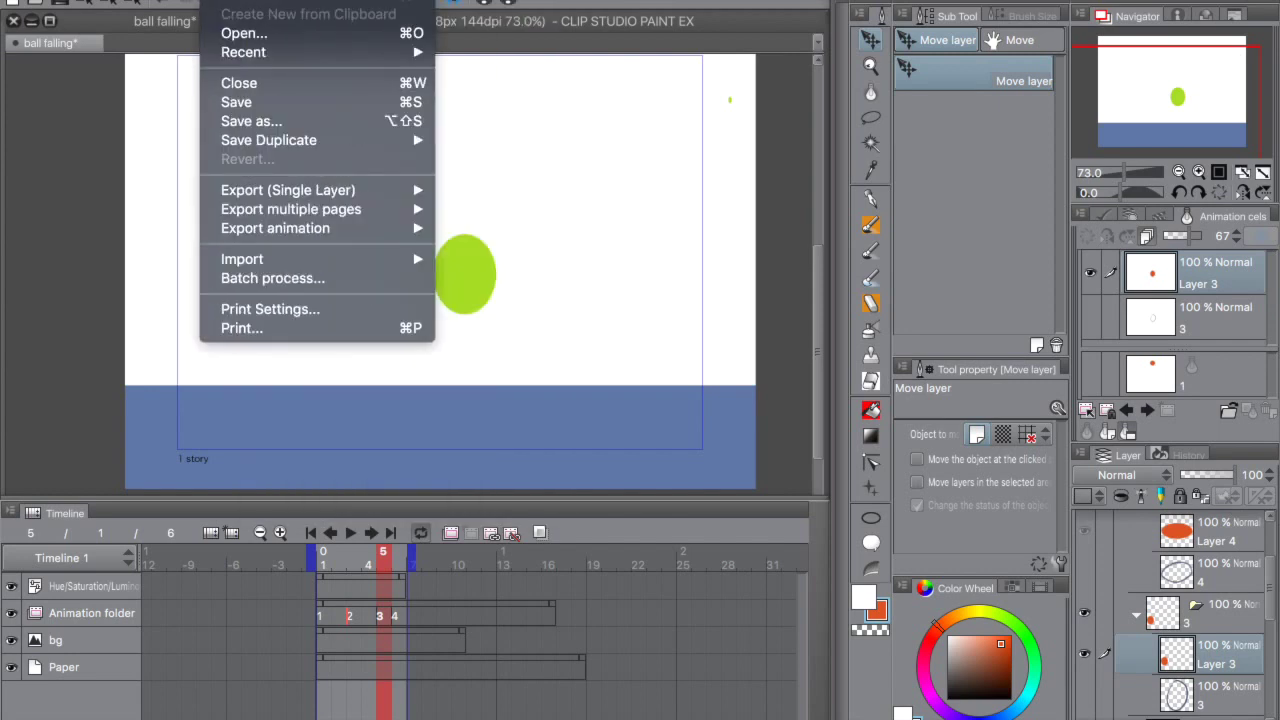
mouse_move(357, 238)
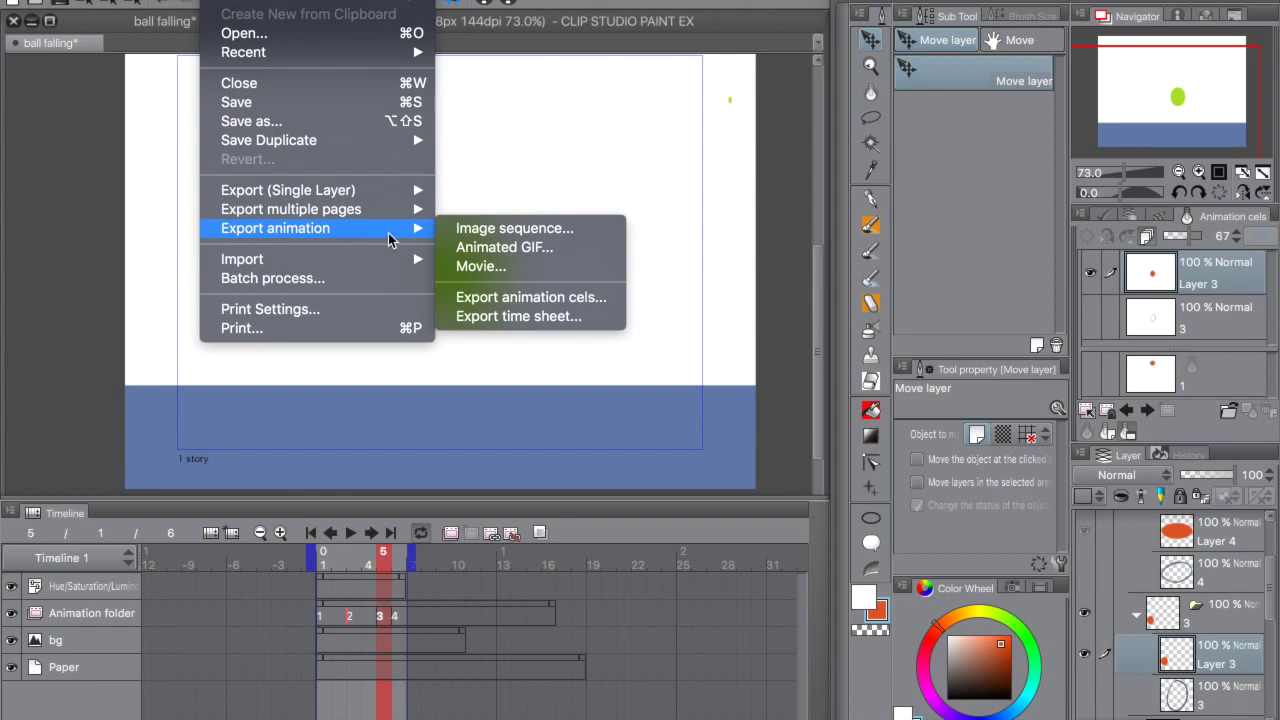
click(483, 229)
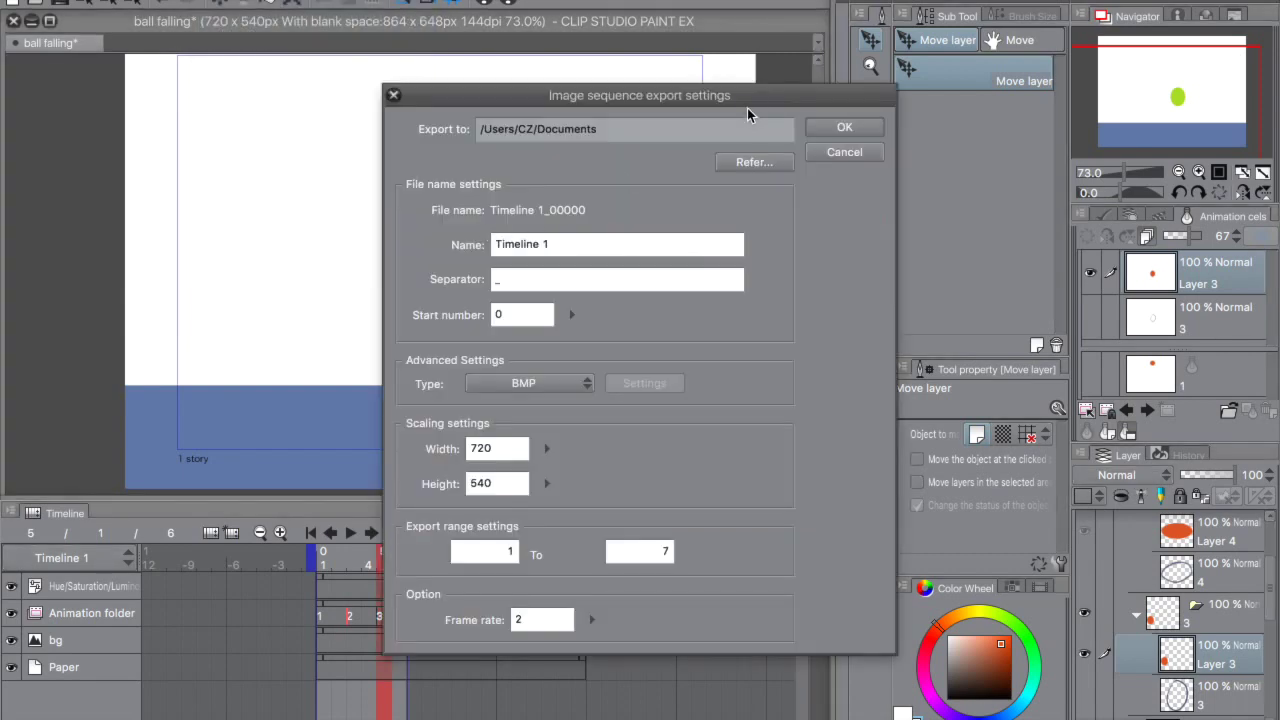
drag(751, 103, 696, 41)
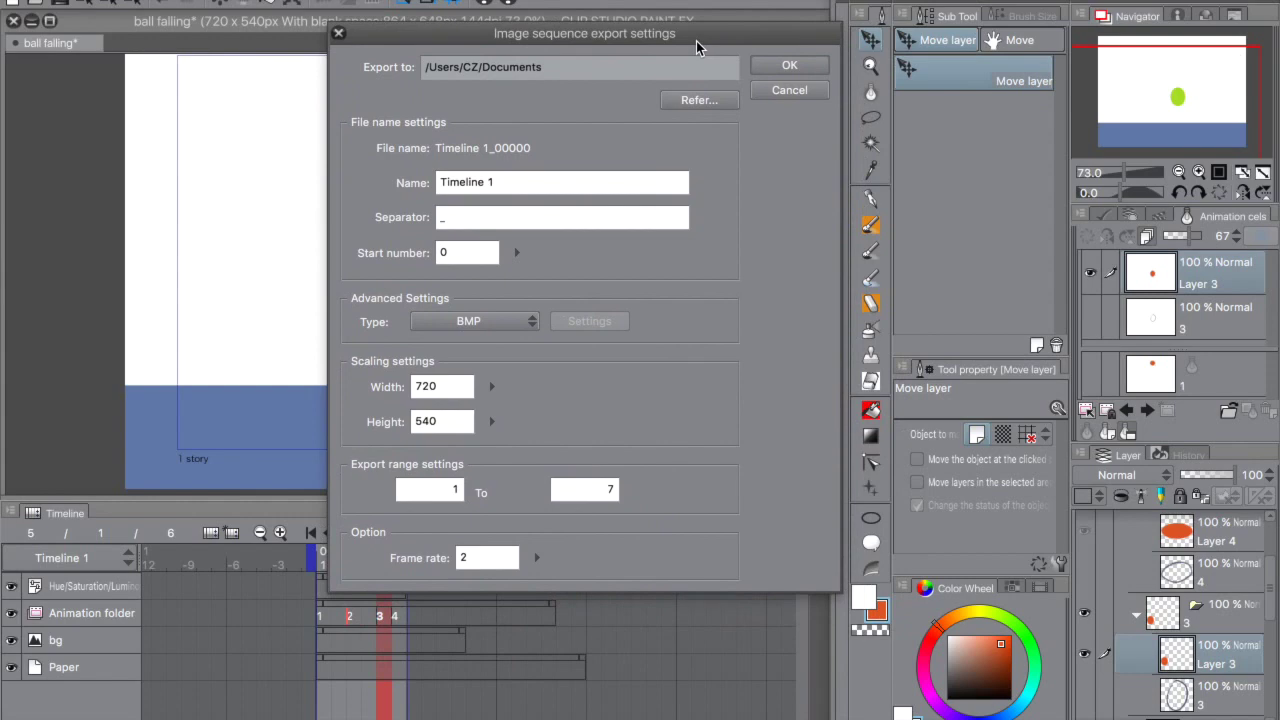
click(788, 91)
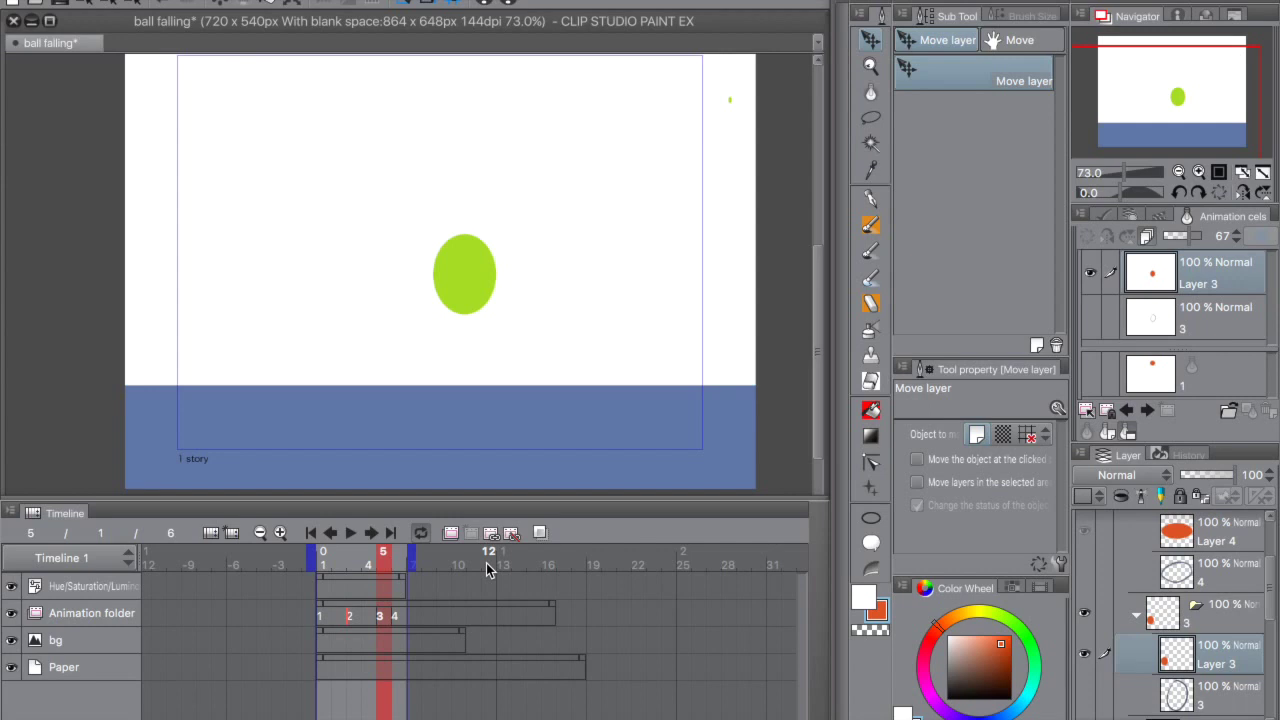
Try a frame rate of 12 in the image sequence export settings, and cancel the export
click(217, 1)
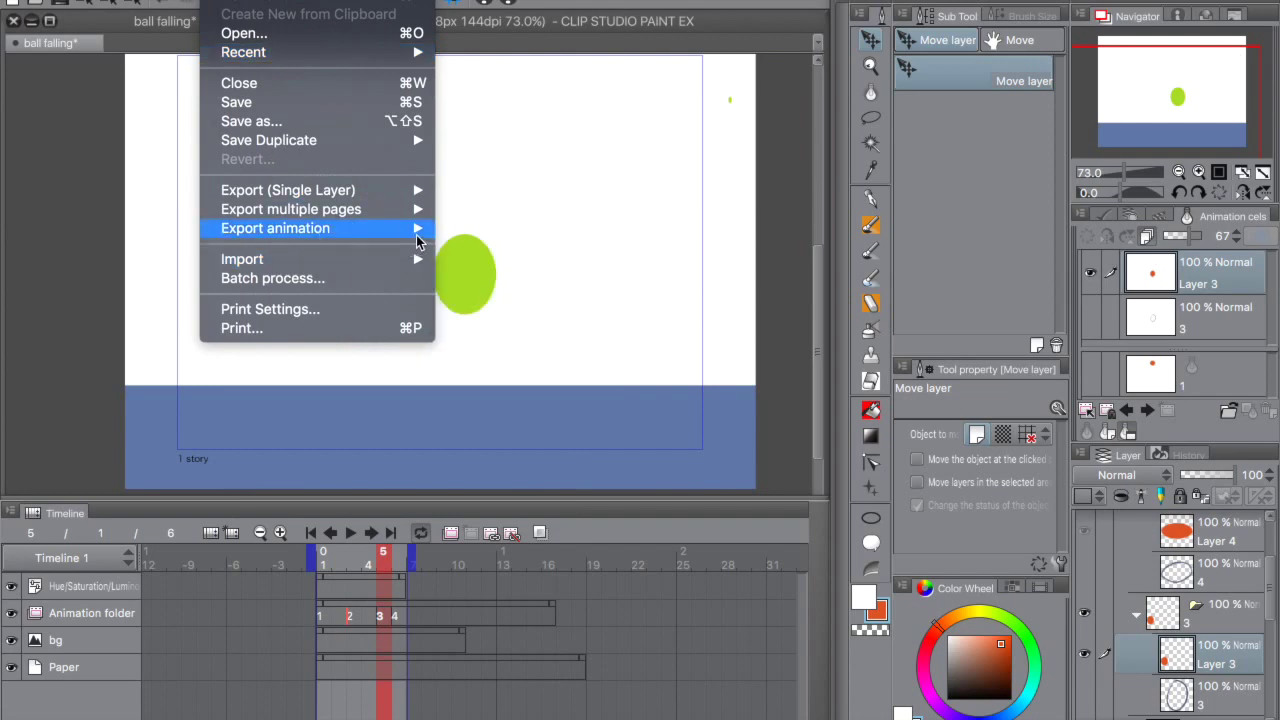
mouse_move(418, 235)
click(472, 229)
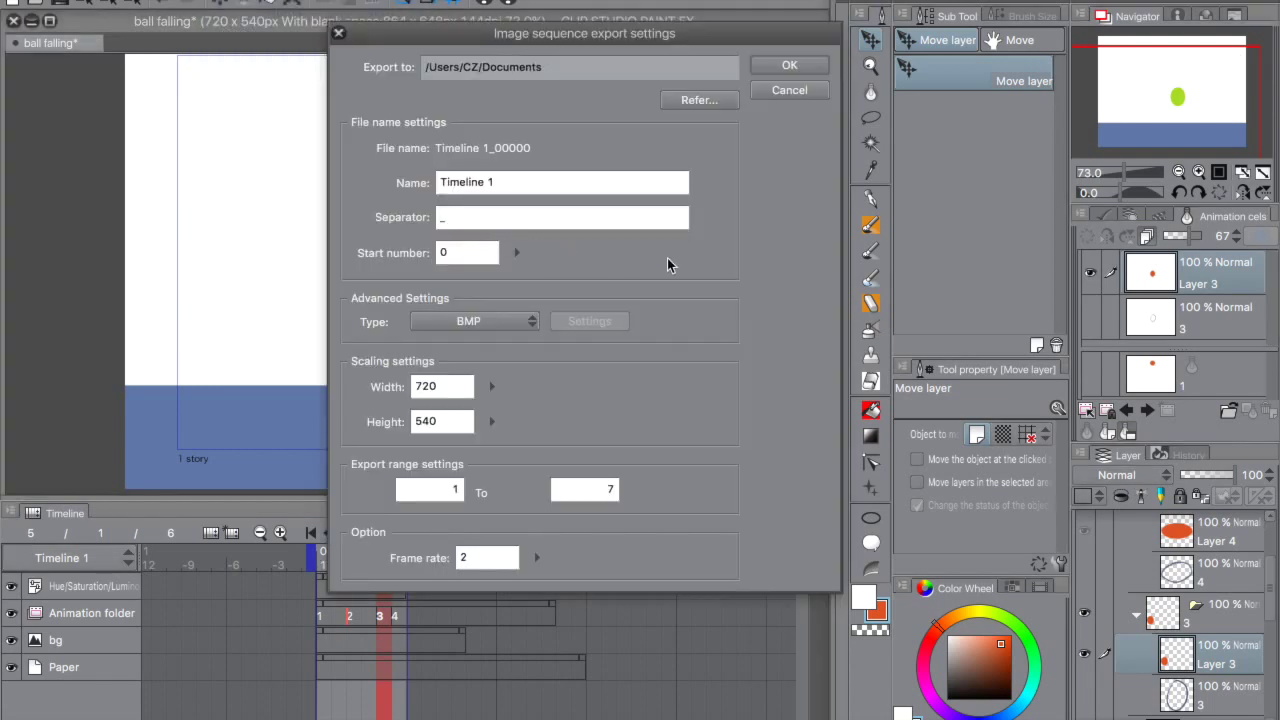
click(486, 256)
click(617, 490)
click(484, 556)
key(BackSpace)
text(12)
drag(594, 496, 664, 495)
click(789, 89)
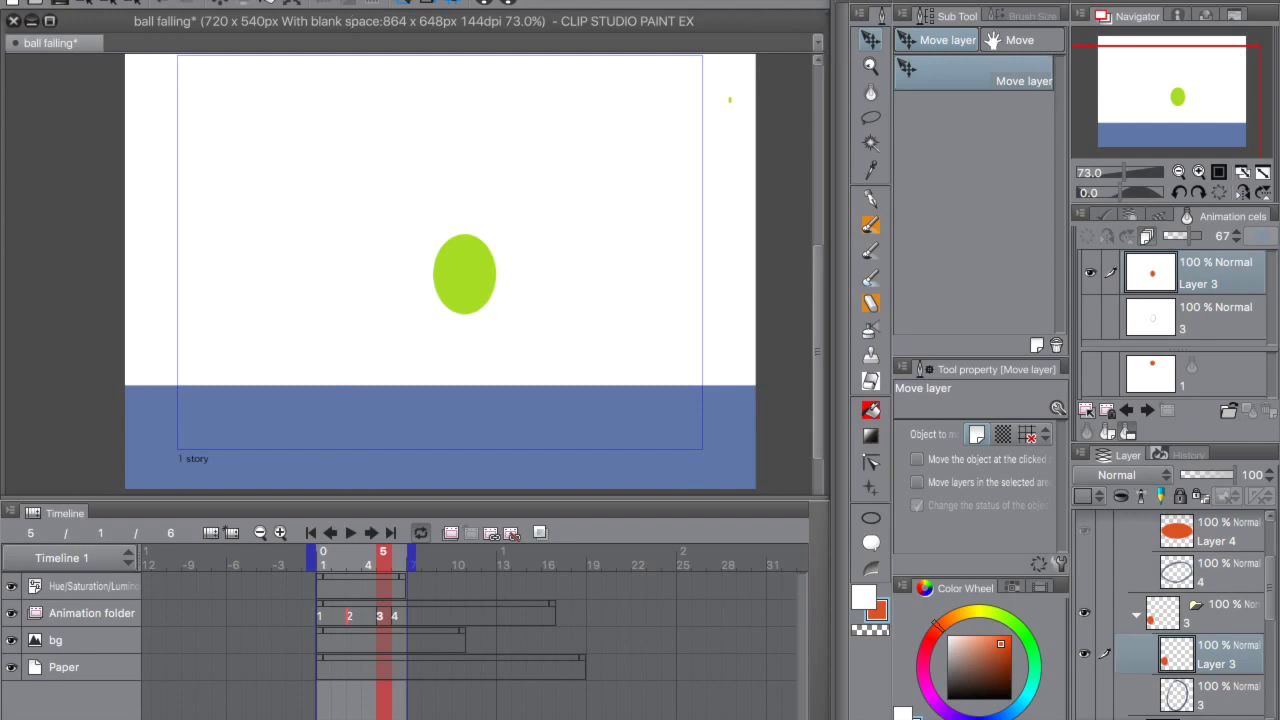
Export the animation cels as BMP files into a folder named ball falling, using cel names and the drawn frame output range
click(255, 0)
mouse_move(215, 0)
mouse_move(340, 230)
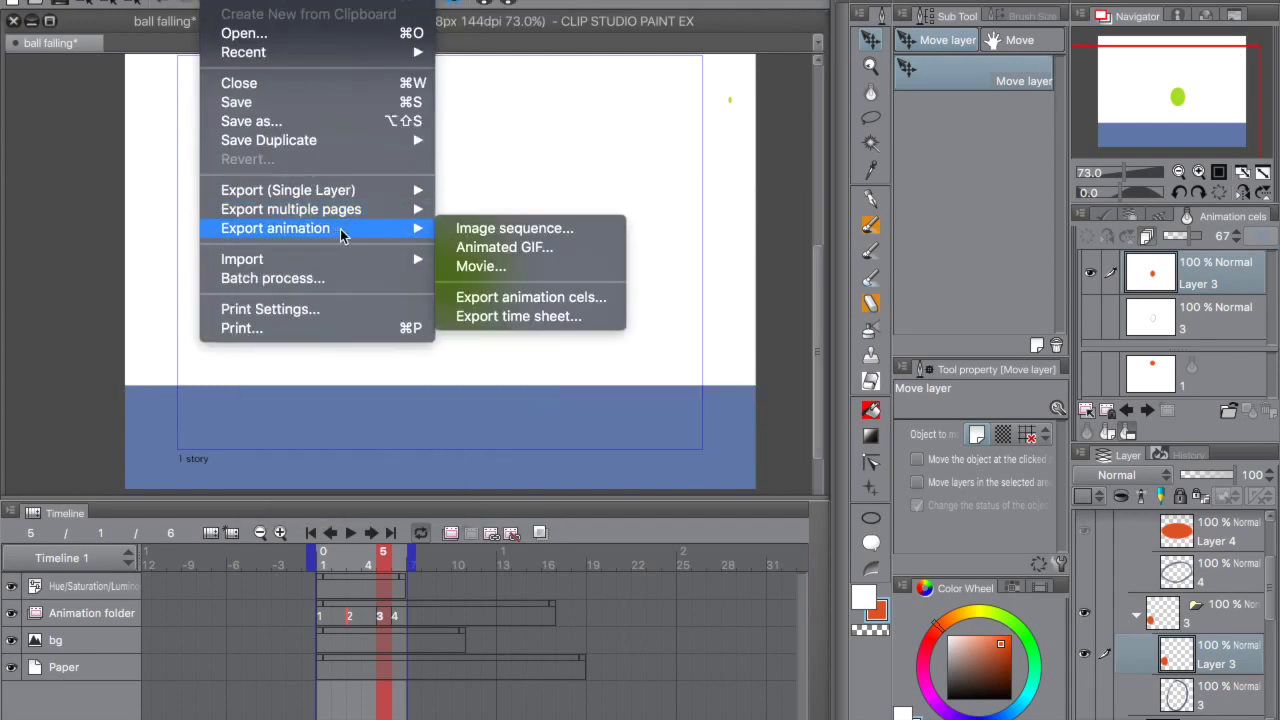
click(470, 297)
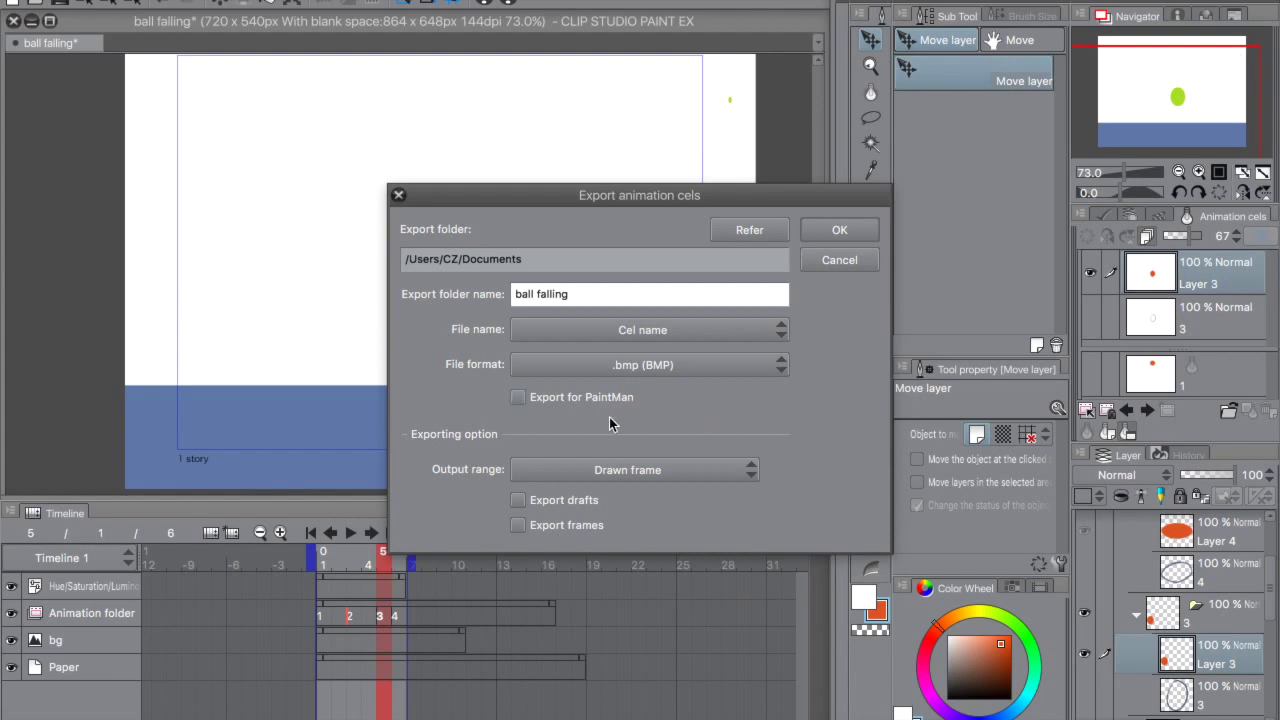
click(721, 470)
click(721, 470)
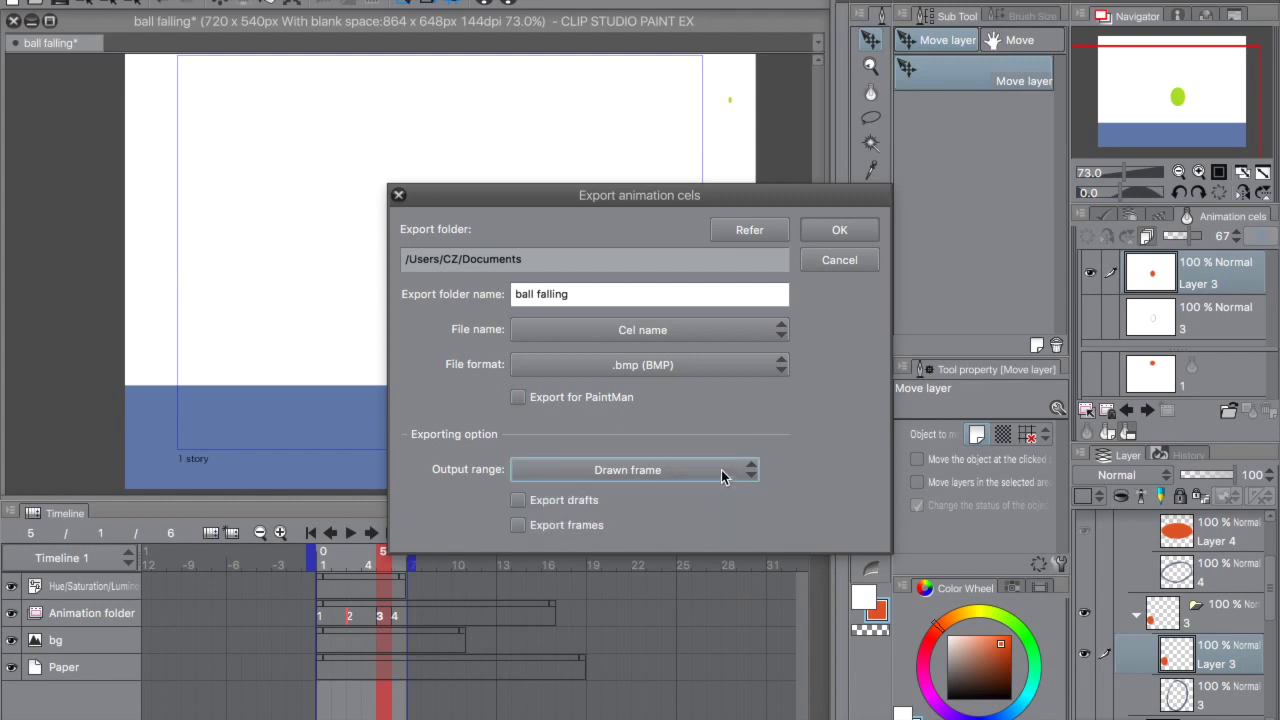
click(754, 330)
click(754, 330)
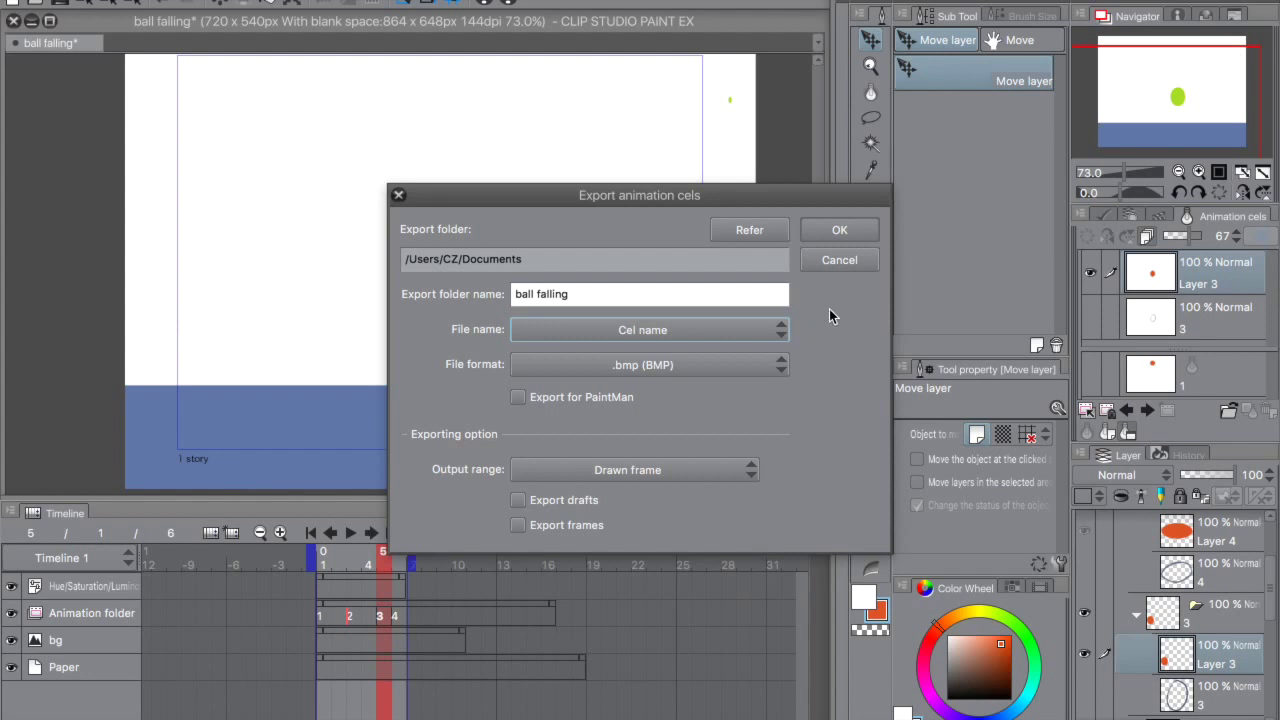
click(851, 237)
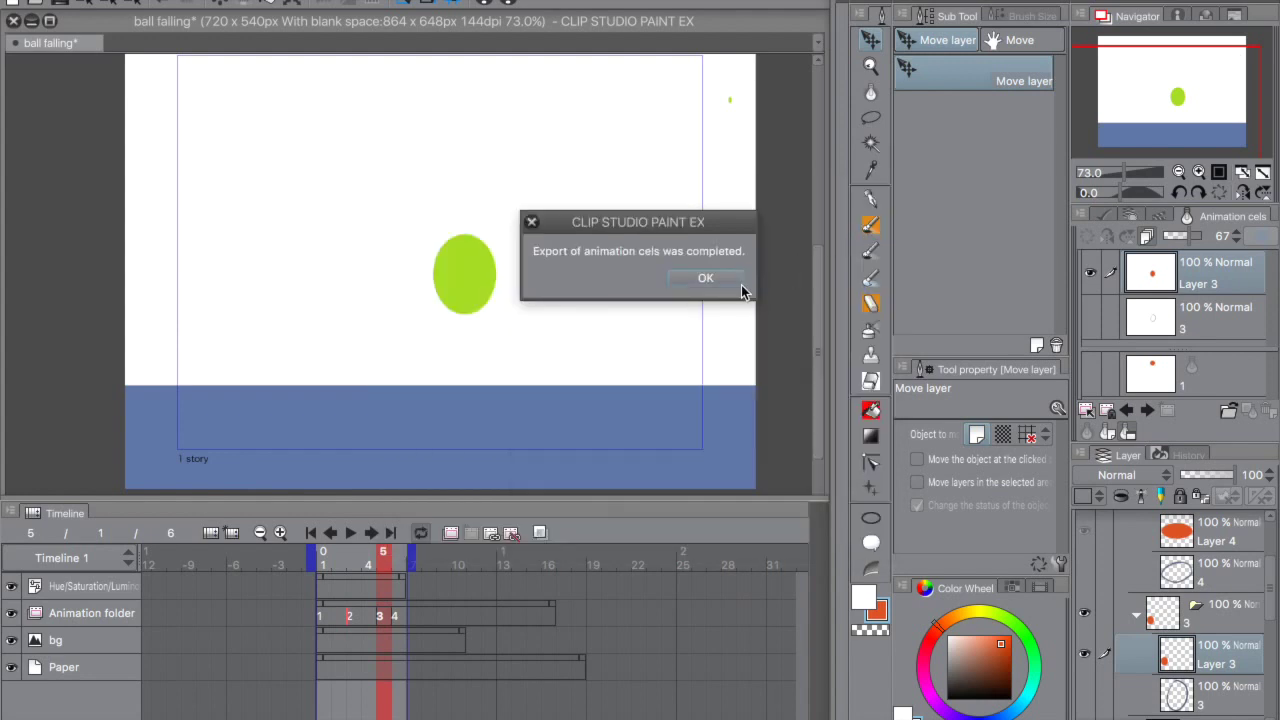
click(728, 288)
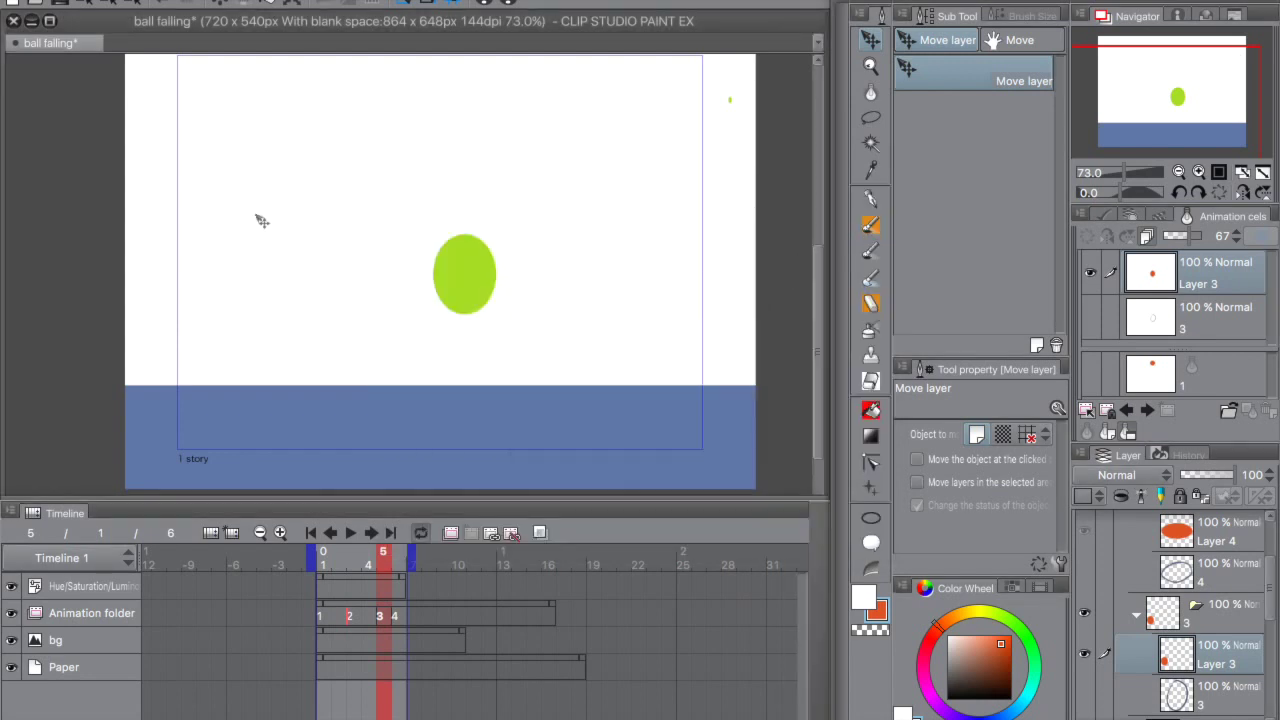
mouse_move(898, 712)
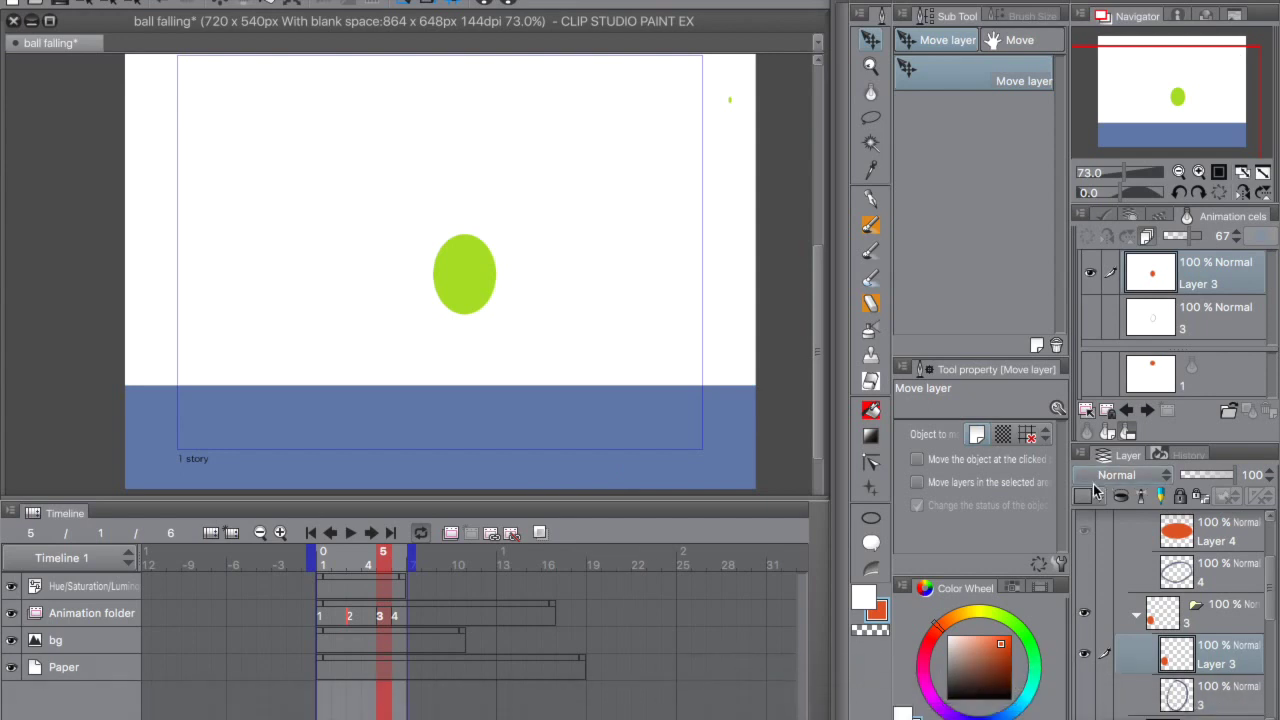